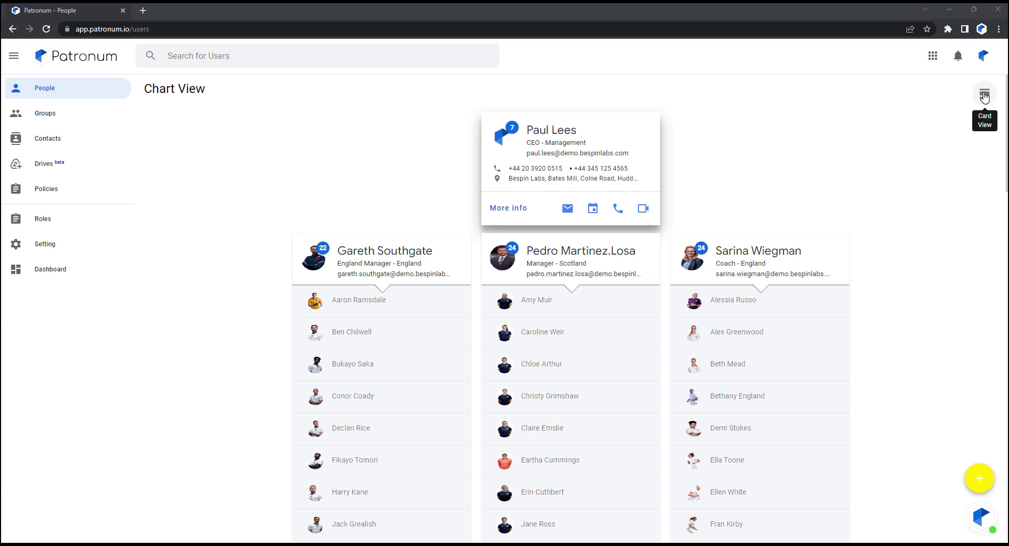
# - Cycle the people directory through the list view and card view, and return it to the chart view
pyautogui.click(984, 96)
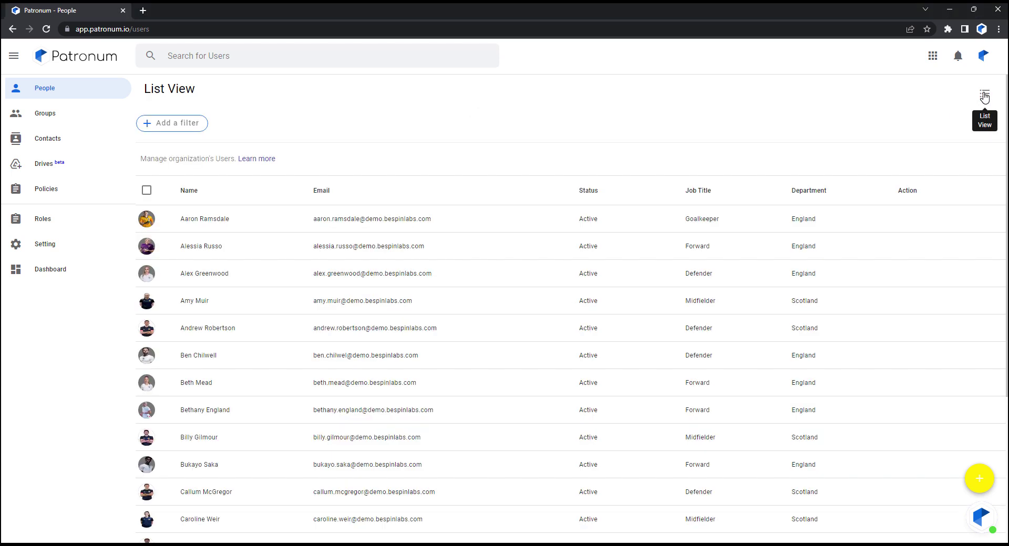
pyautogui.click(984, 96)
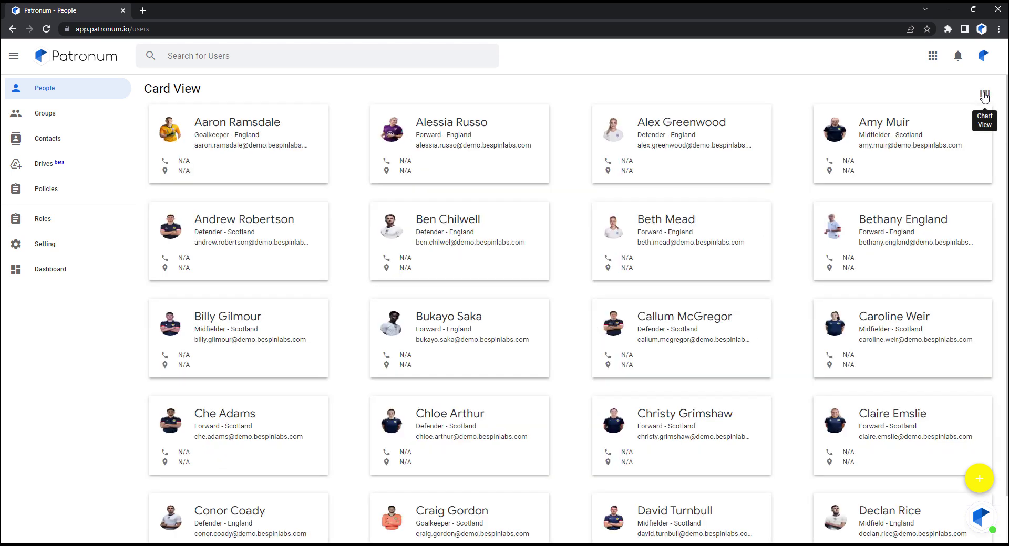
pyautogui.click(984, 96)
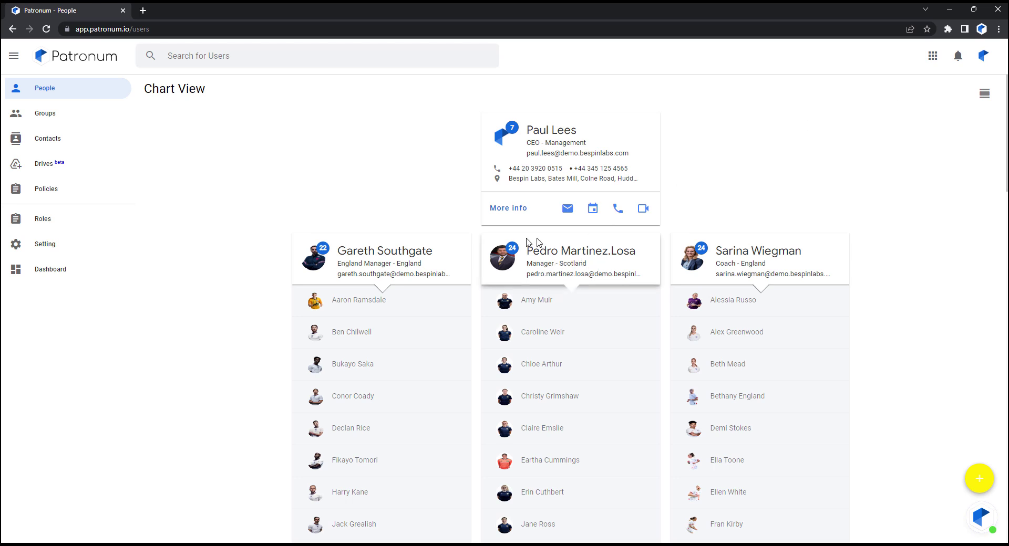
# - Open the England Manager's full profile from the organization chart and look over the additional account actions available
pyautogui.click(374, 258)
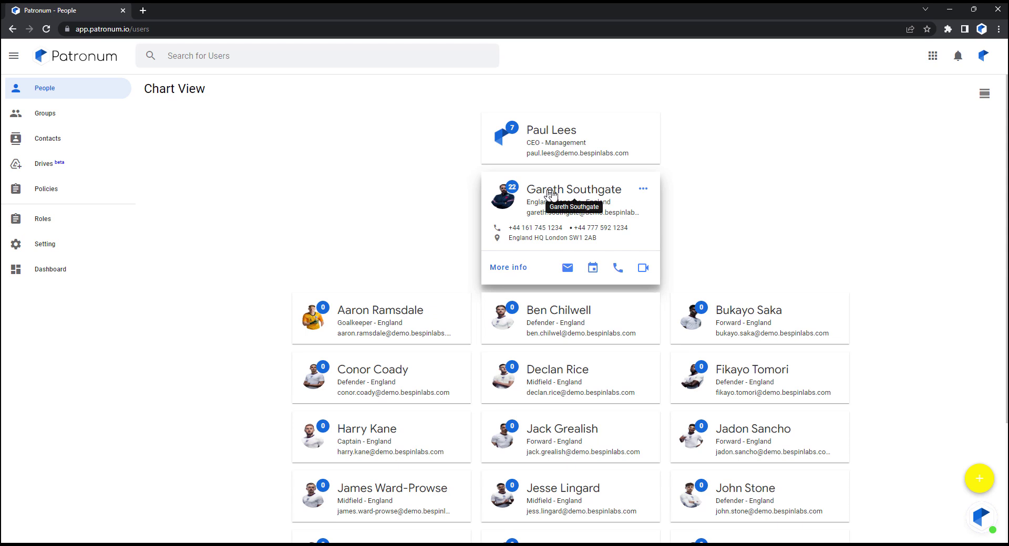
pyautogui.click(504, 270)
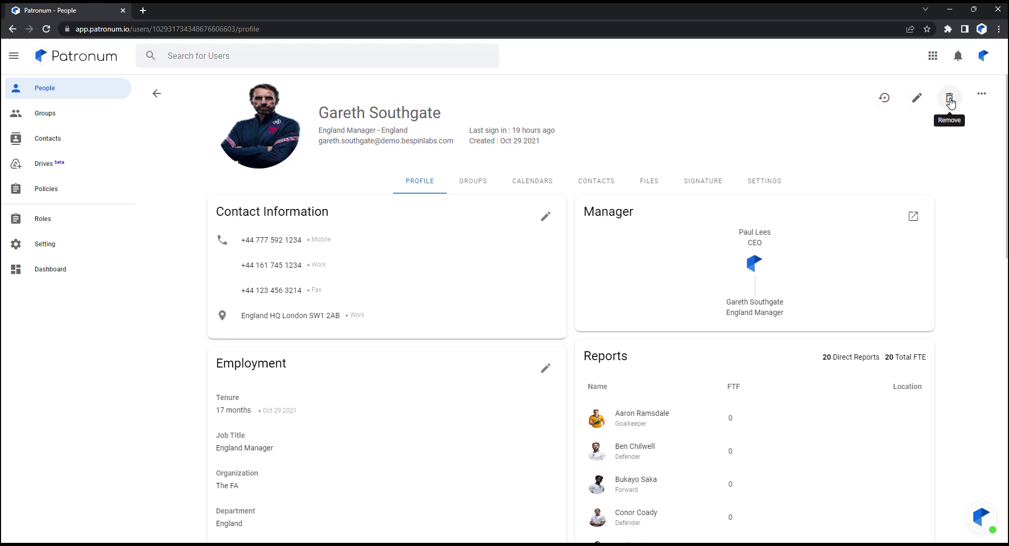
pyautogui.click(981, 95)
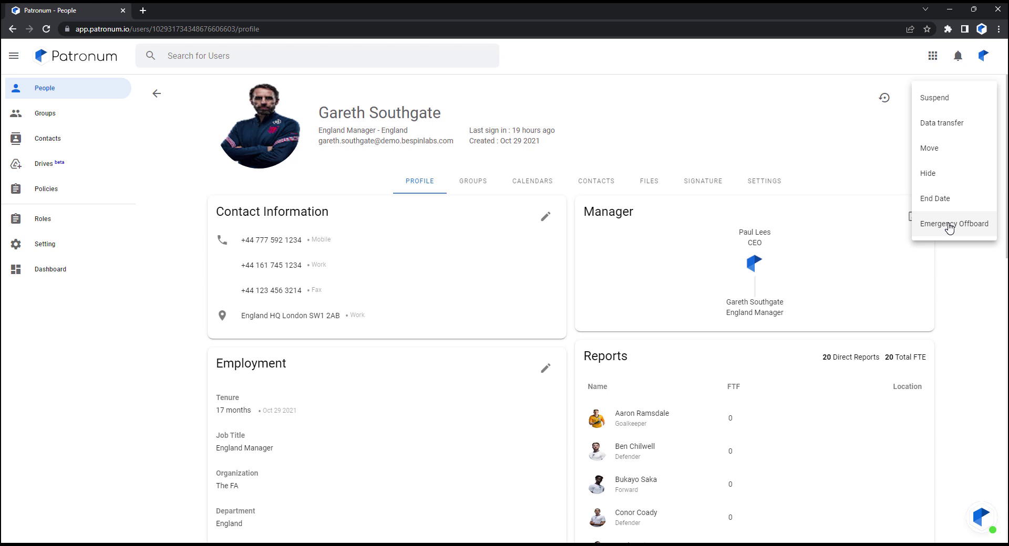
pyautogui.click(605, 111)
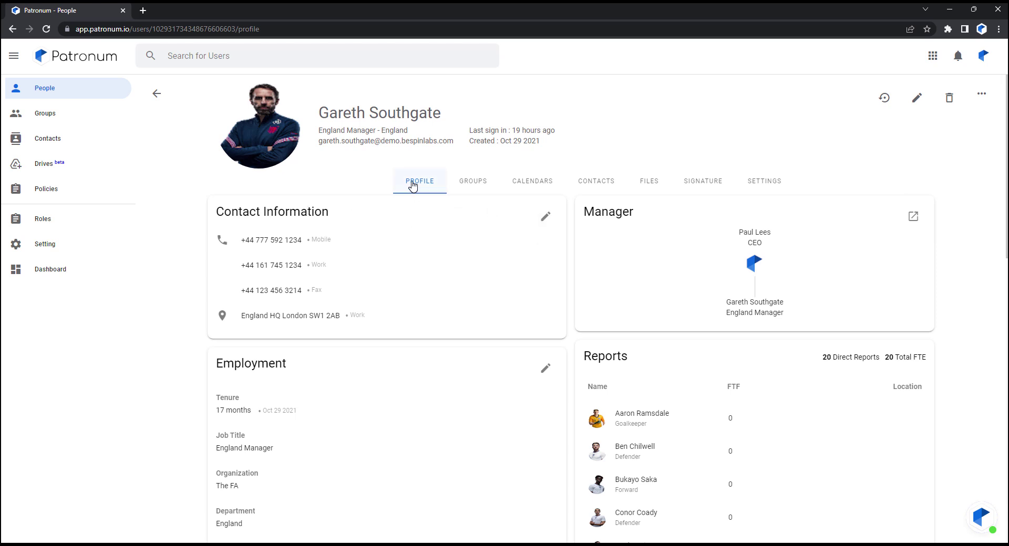
# - Open the manager's contact information for editing and review the contact, employee, recovery and company-specific fields
pyautogui.click(544, 218)
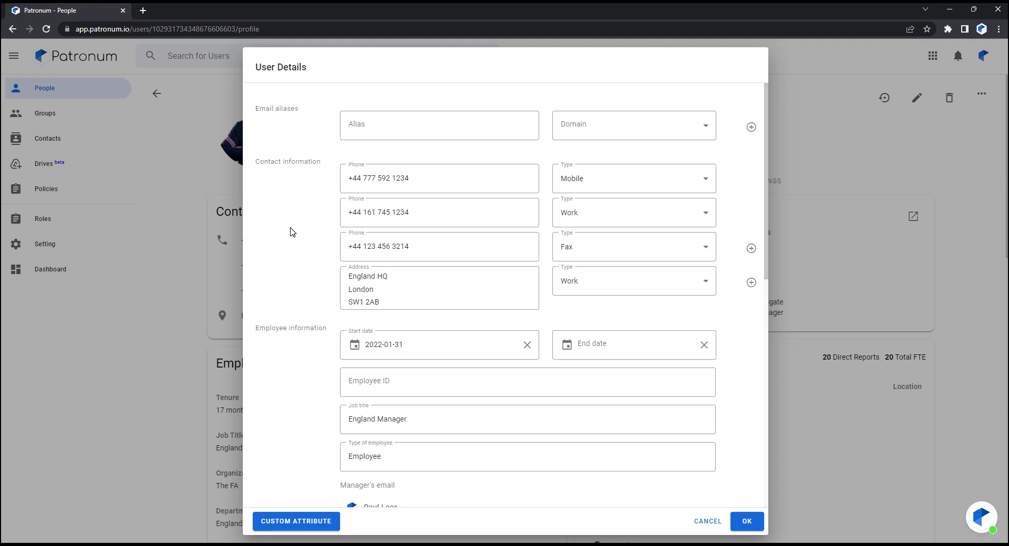
pyautogui.scroll(-1, 294, 236)
pyautogui.scroll(-5, 293, 235)
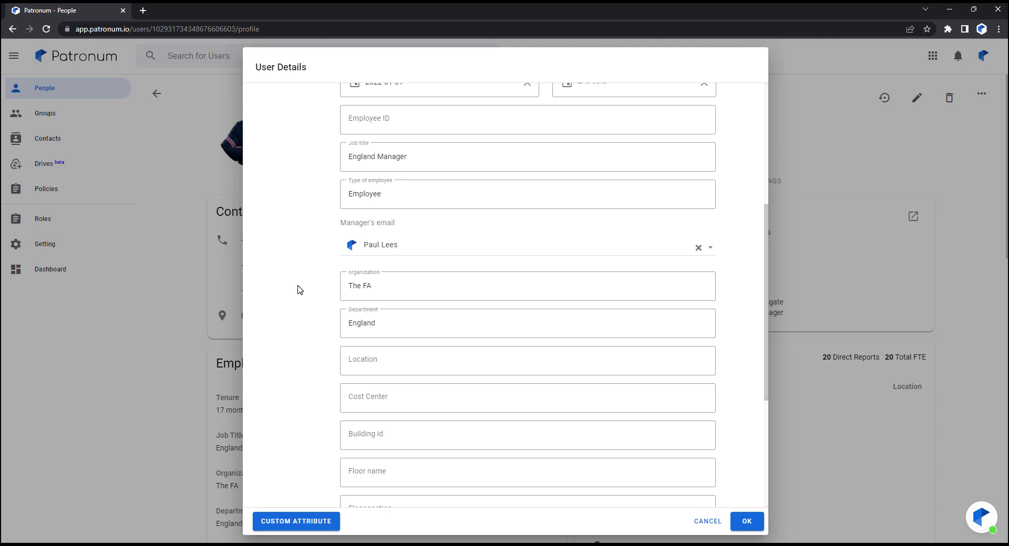
pyautogui.scroll(-4, 300, 290)
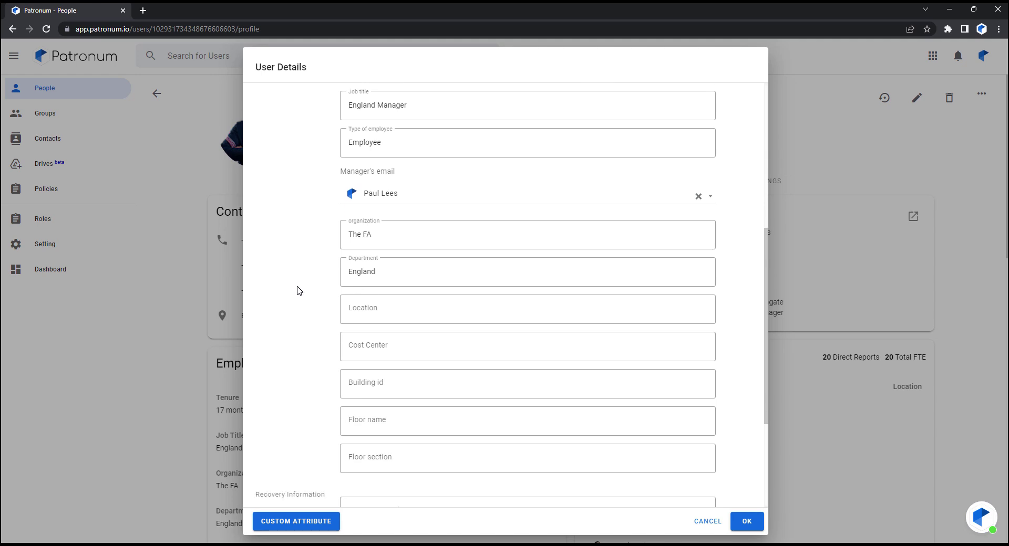
pyautogui.scroll(-1, 299, 290)
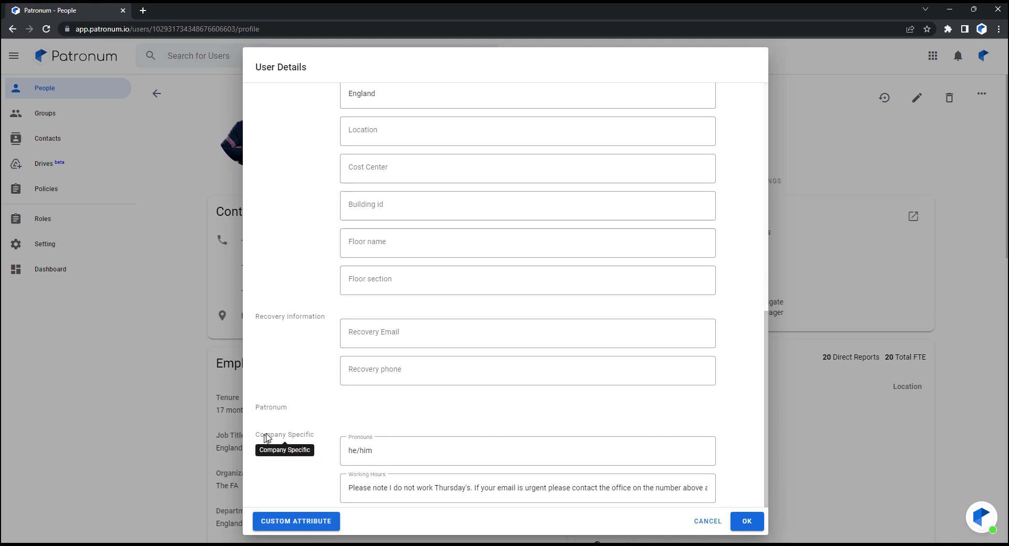
# - Inspect the Company Specific custom attribute settings, including the Editable options for Pronouns, and close the user details without saving
pyautogui.click(296, 522)
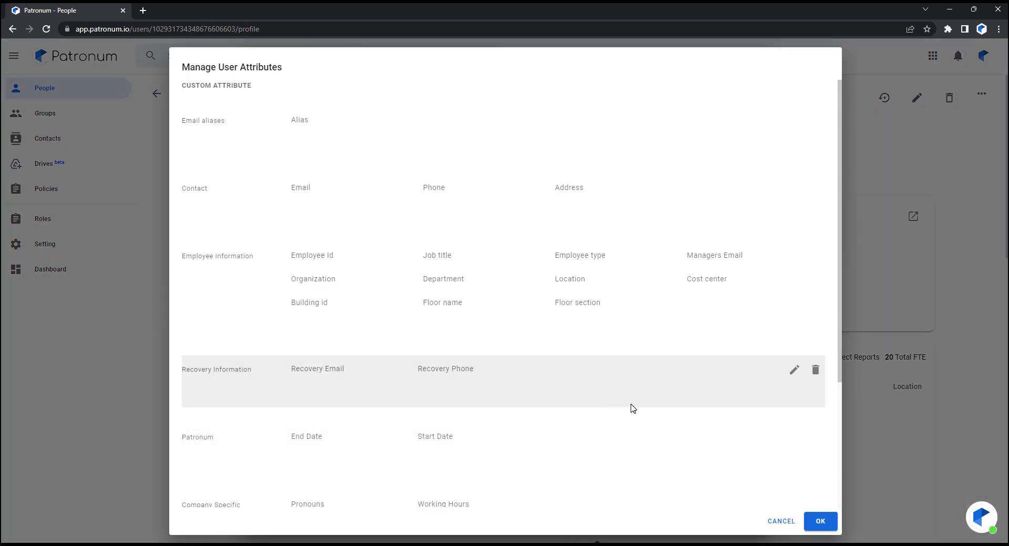
pyautogui.scroll(-3, 633, 409)
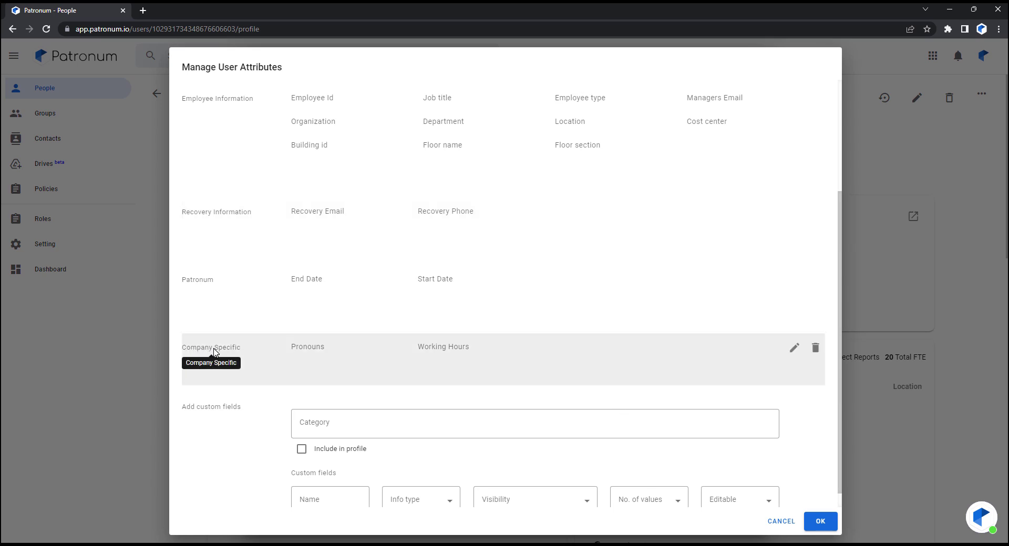
pyautogui.click(793, 349)
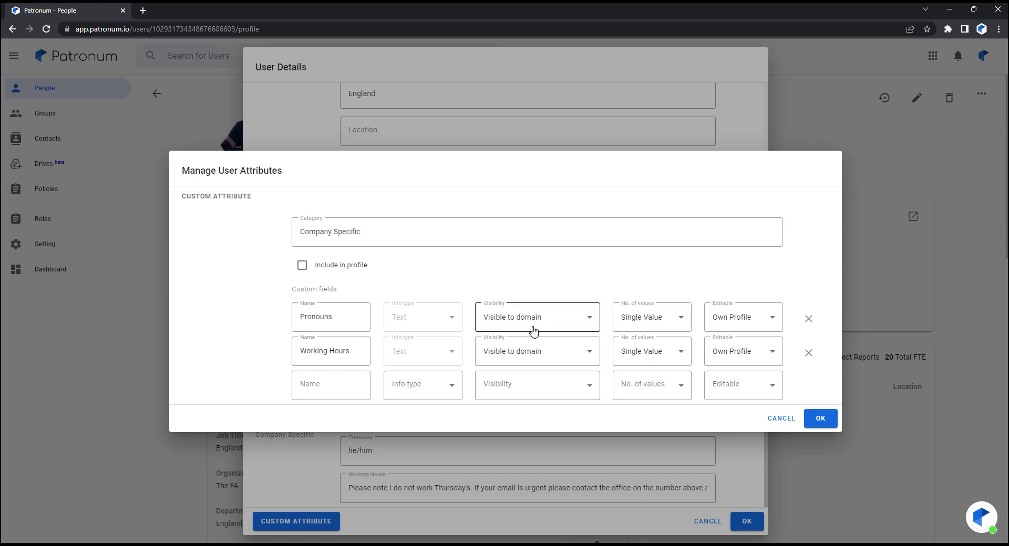
pyautogui.click(727, 321)
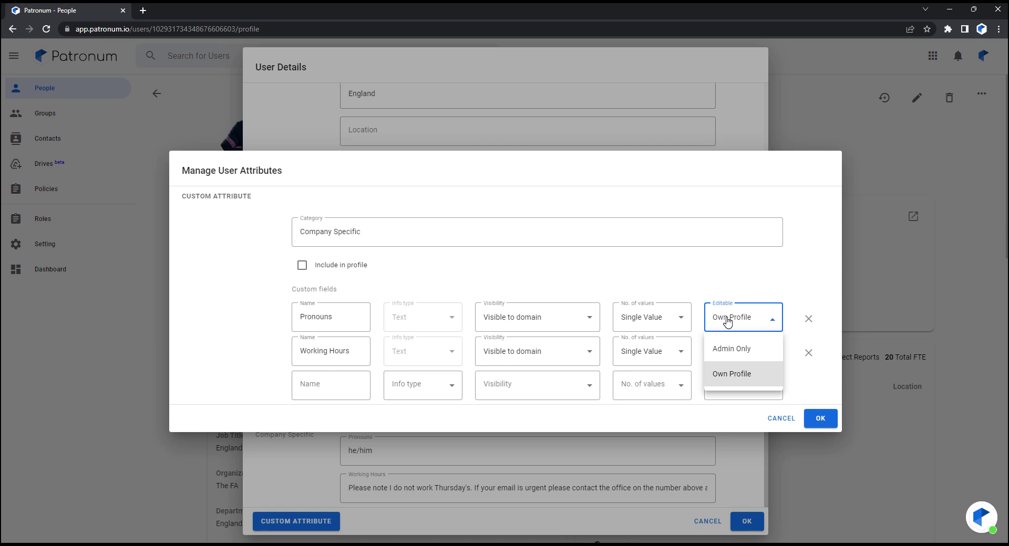
pyautogui.click(826, 262)
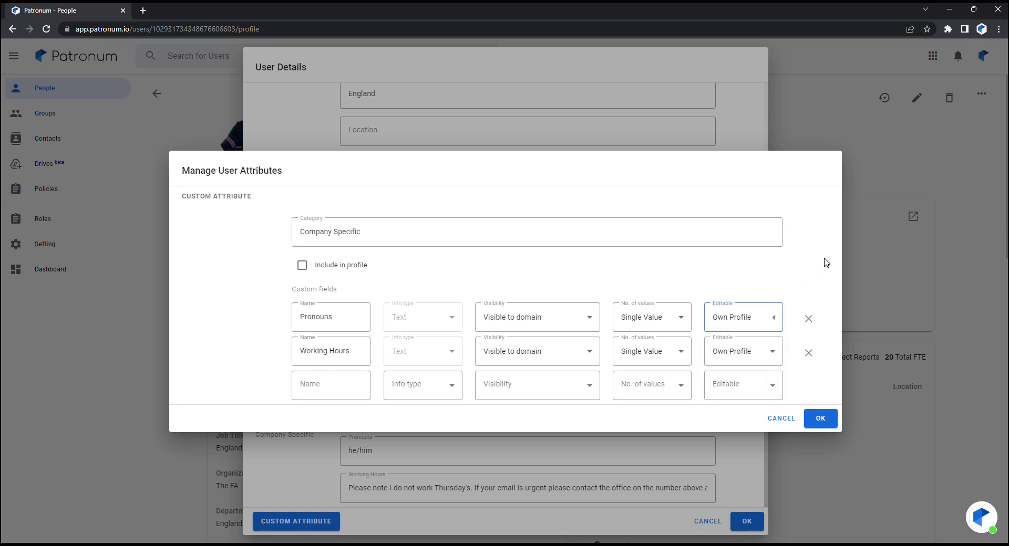
pyautogui.click(821, 420)
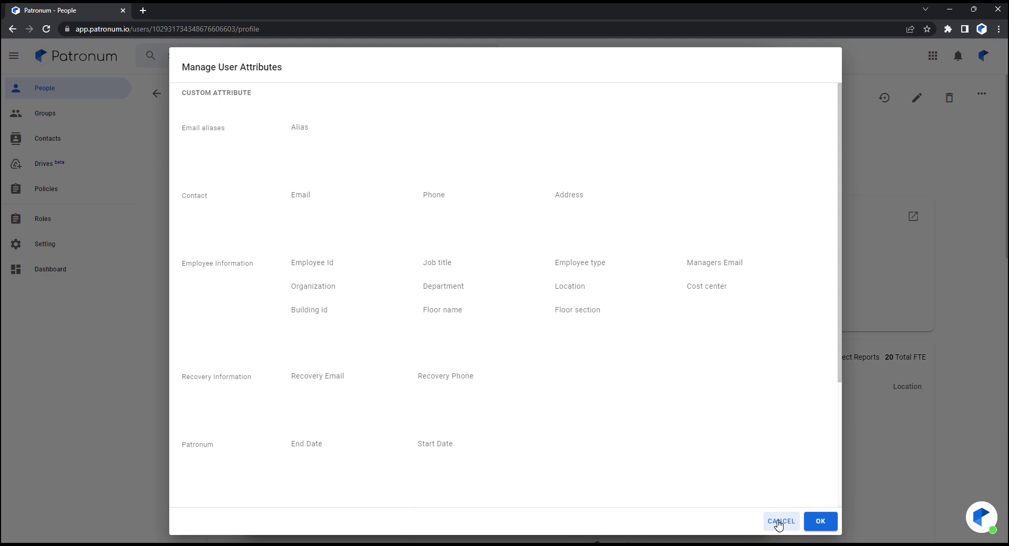
pyautogui.click(778, 520)
pyautogui.scroll(-2, 734, 390)
pyautogui.scroll(-1, 733, 390)
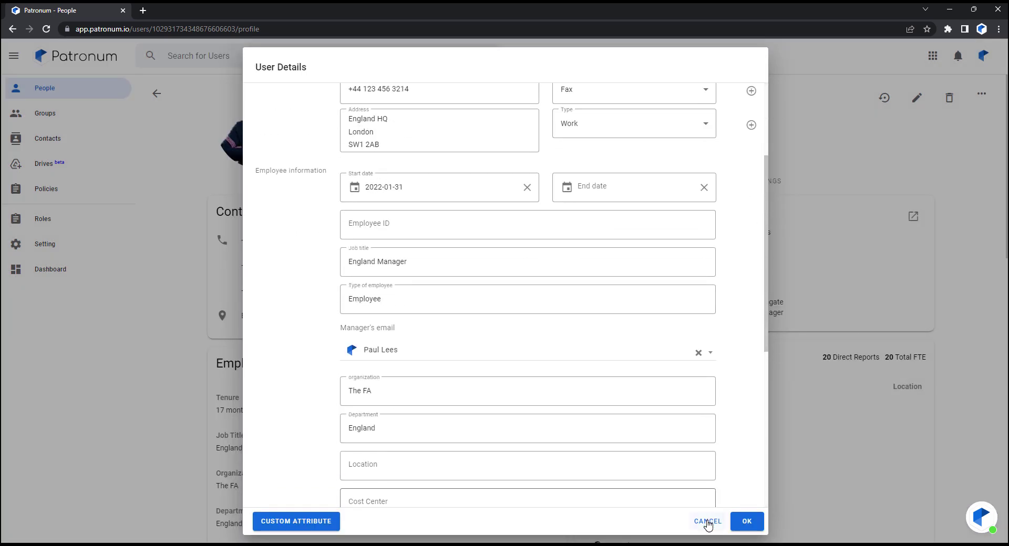
pyautogui.click(708, 522)
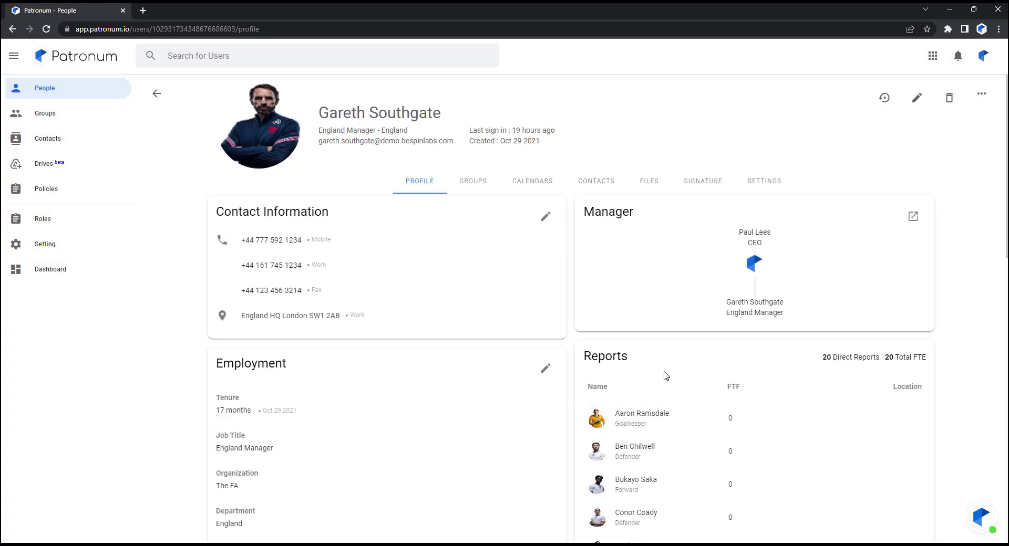
# - Show the manager's group memberships, examine the form for adding groups and its permission setting, and cancel it
pyautogui.click(472, 185)
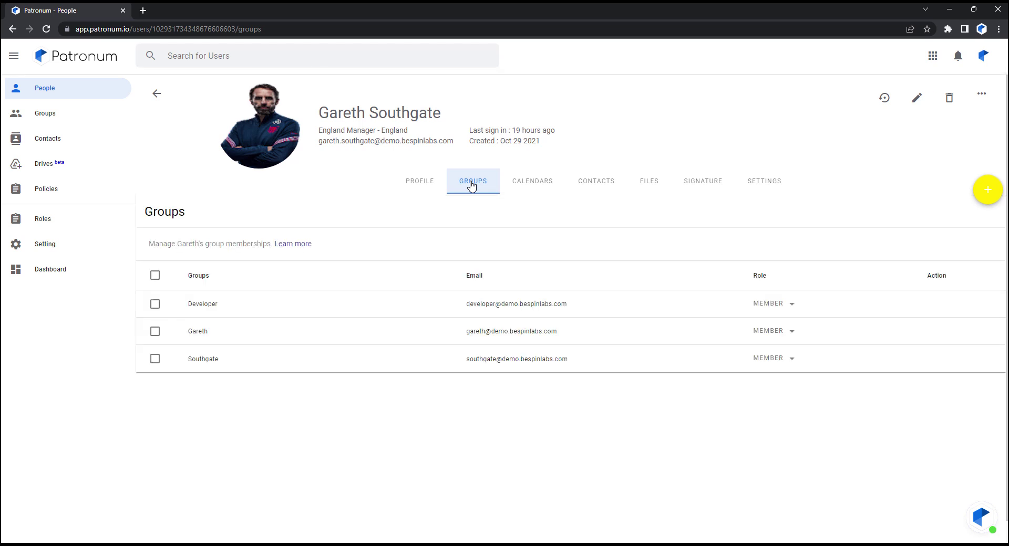
pyautogui.click(987, 192)
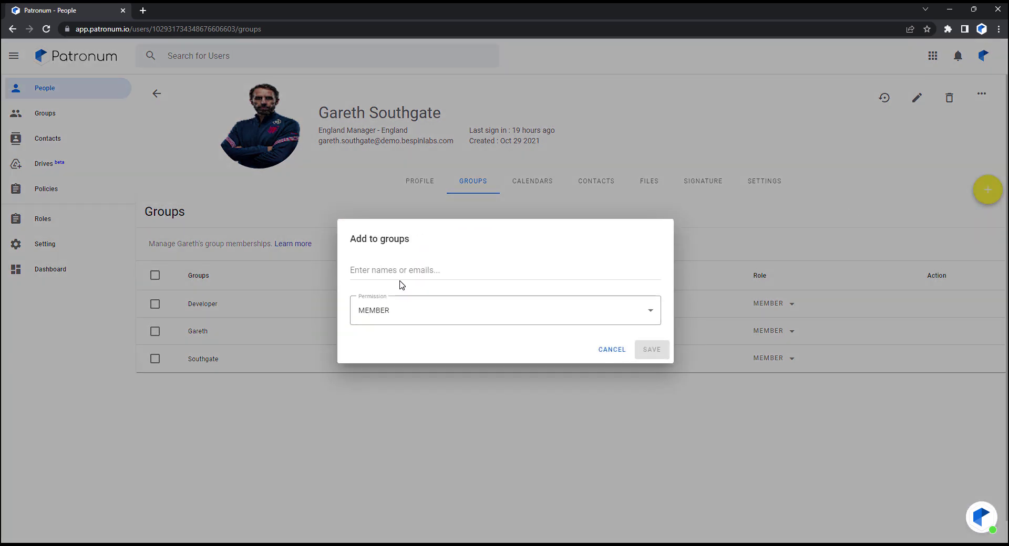
pyautogui.click(587, 320)
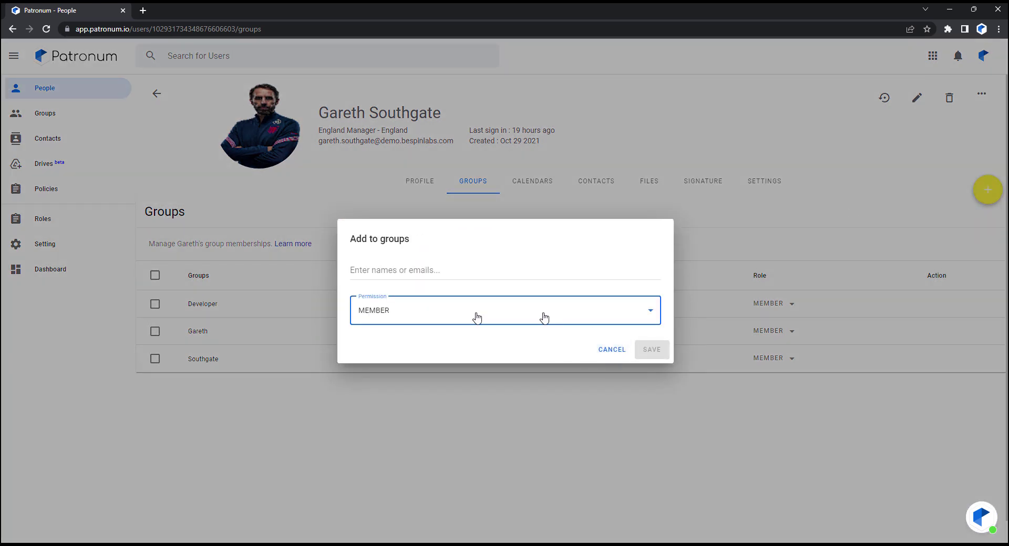
pyautogui.click(527, 318)
pyautogui.click(343, 312)
pyautogui.click(620, 346)
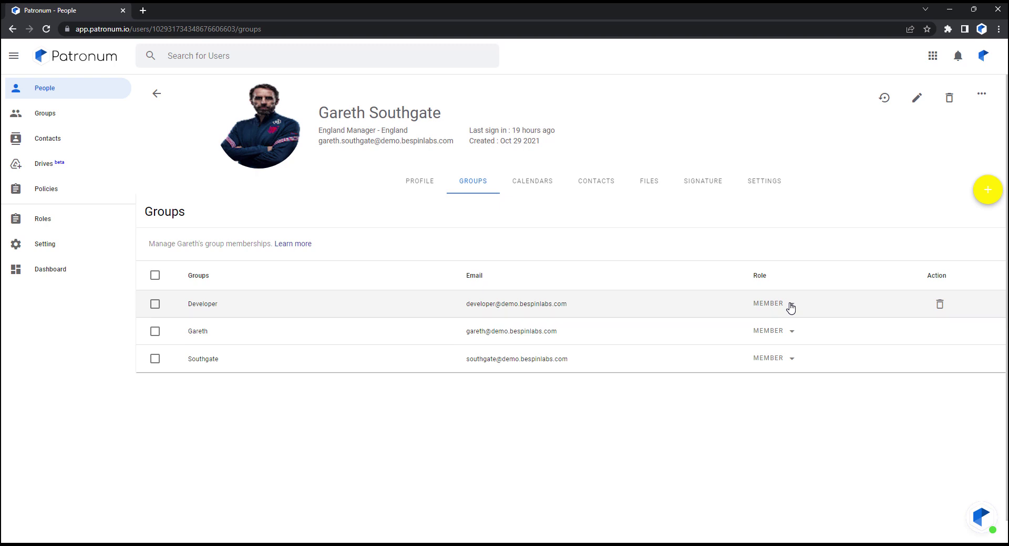
# - Show the manager's calendars, review who has access to the second calendar listed, and close the sharing settings without saving
pyautogui.click(536, 184)
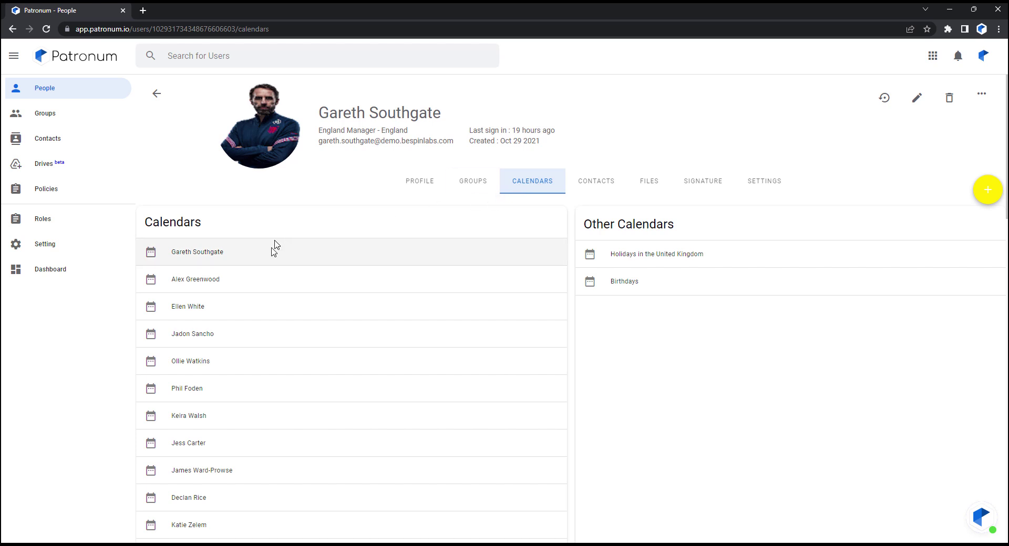
pyautogui.click(200, 280)
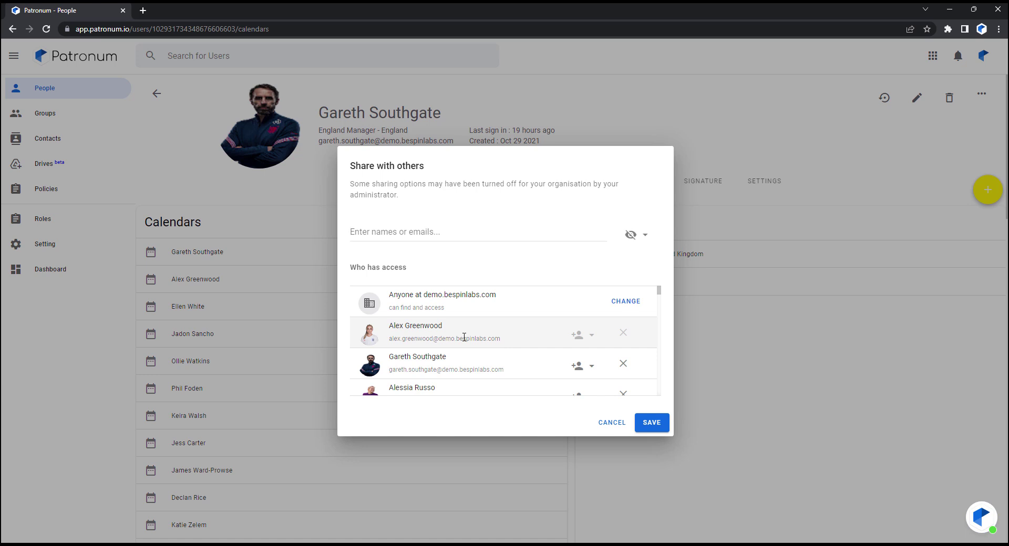
pyautogui.scroll(-1, 462, 341)
pyautogui.scroll(-4, 436, 315)
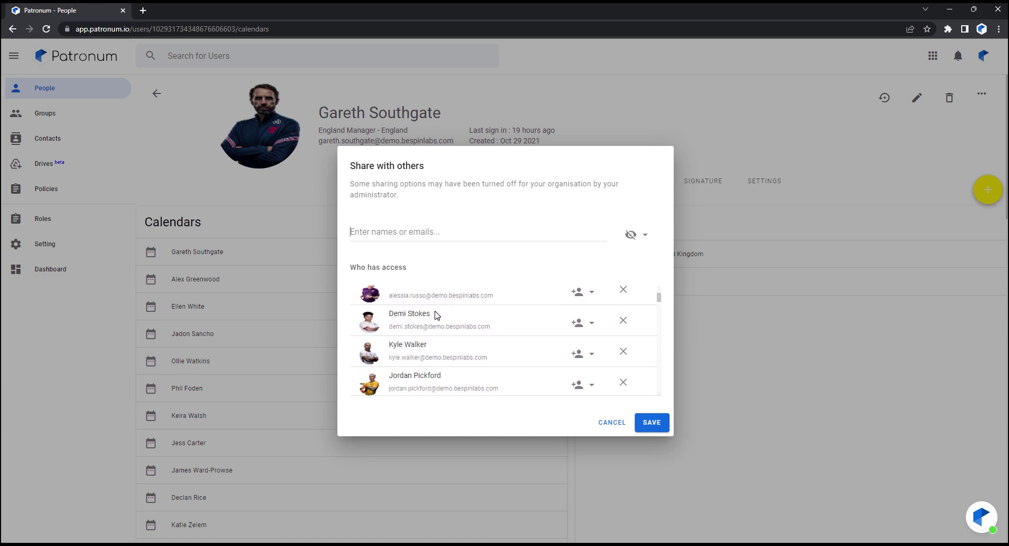
pyautogui.click(613, 423)
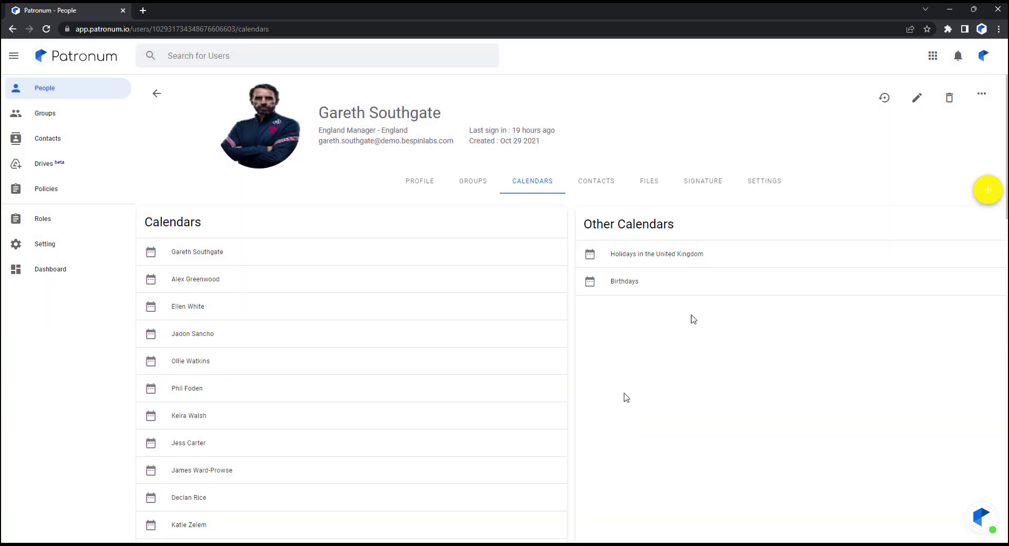
# - Prepare to add the CEO's Office Calendar with the "Make changes to events" permission, and cancel the addition
pyautogui.click(987, 193)
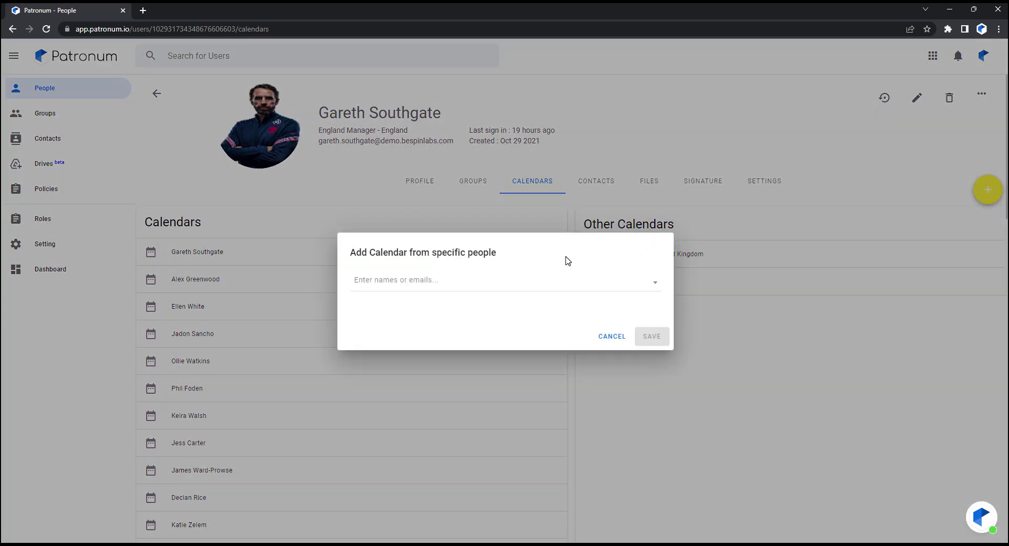
pyautogui.click(434, 286)
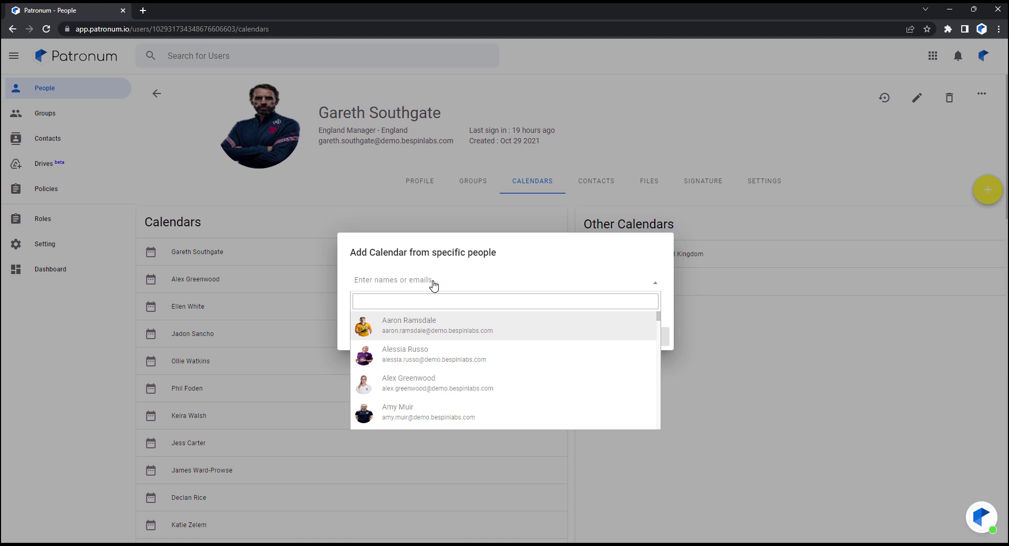
pyautogui.write('paul')
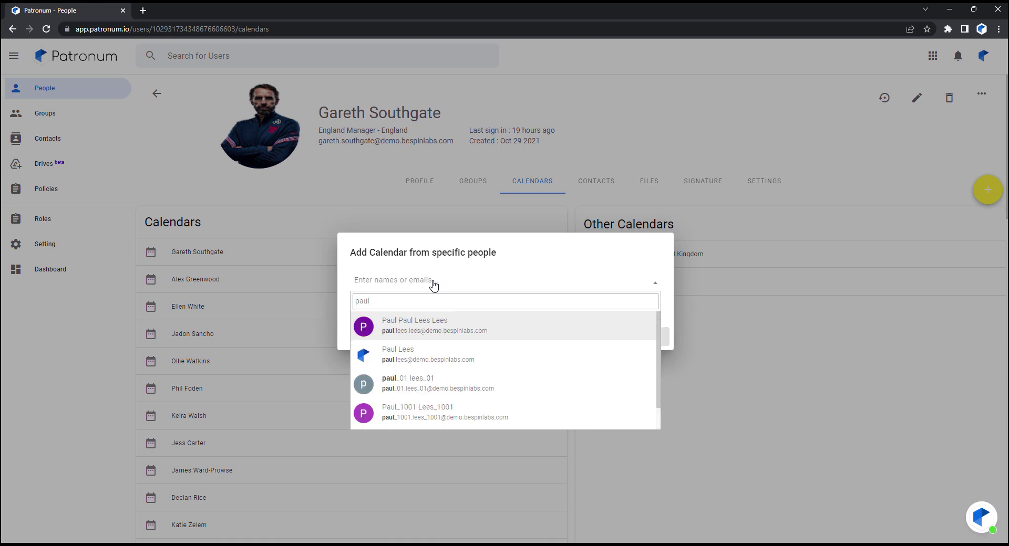
pyautogui.click(409, 353)
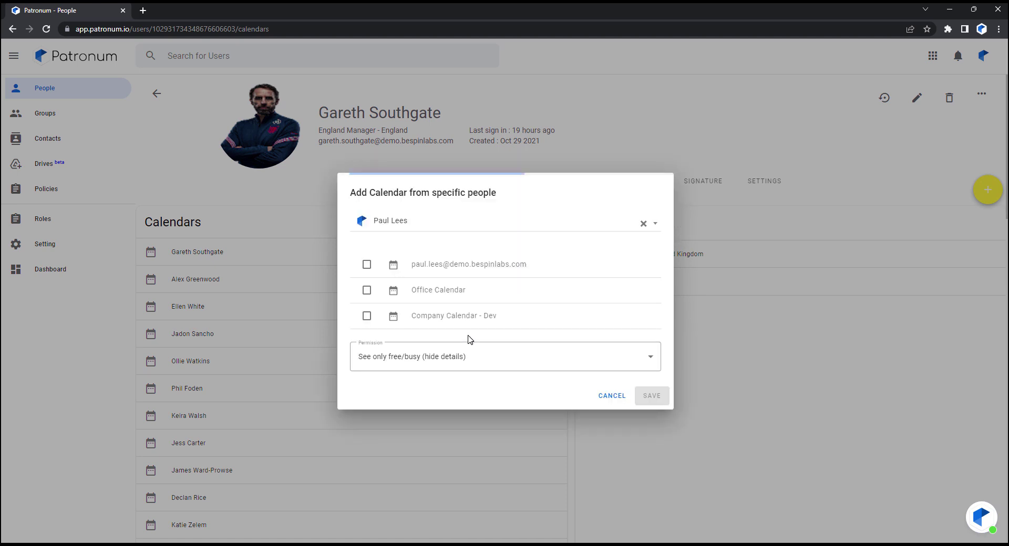
pyautogui.click(367, 292)
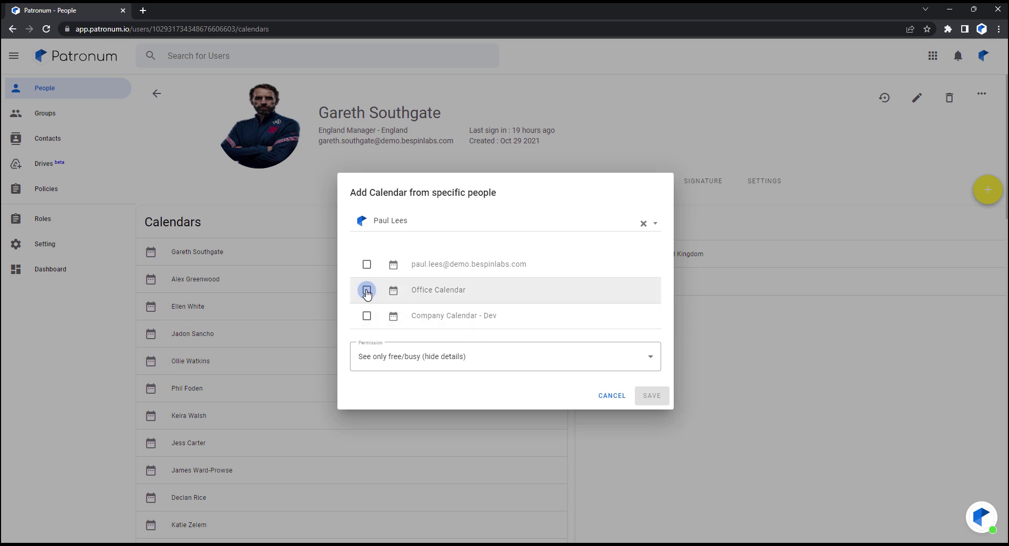
pyautogui.click(472, 364)
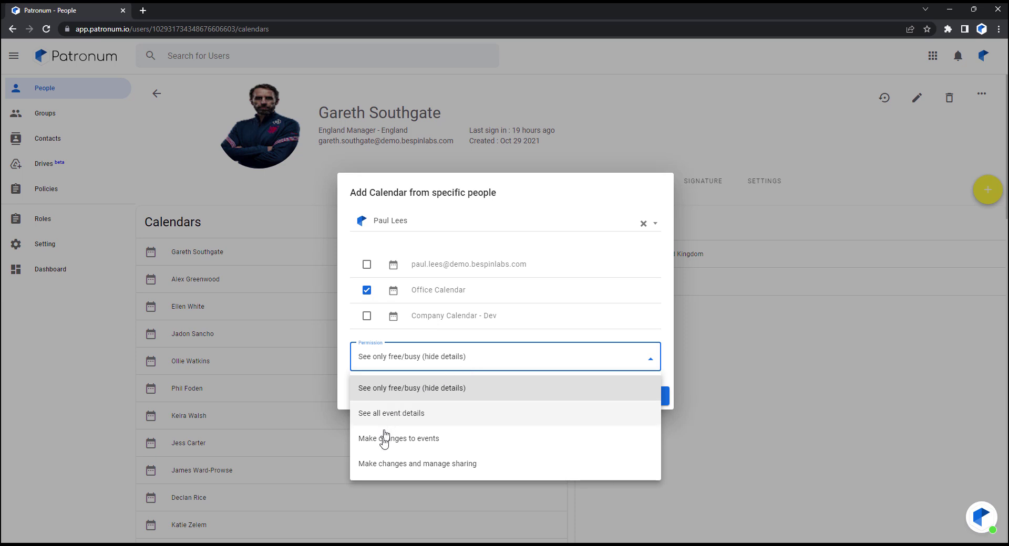
pyautogui.click(386, 442)
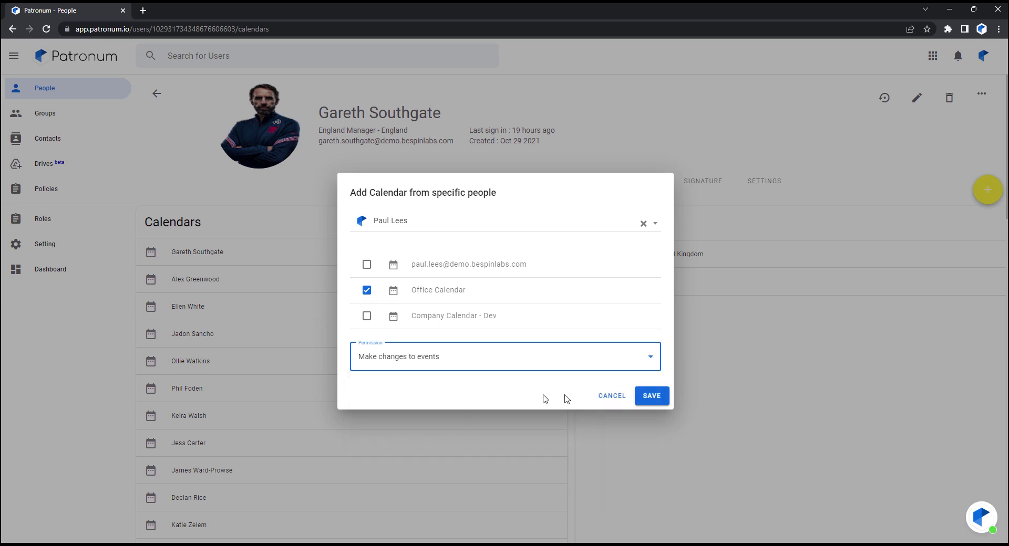
pyautogui.click(604, 399)
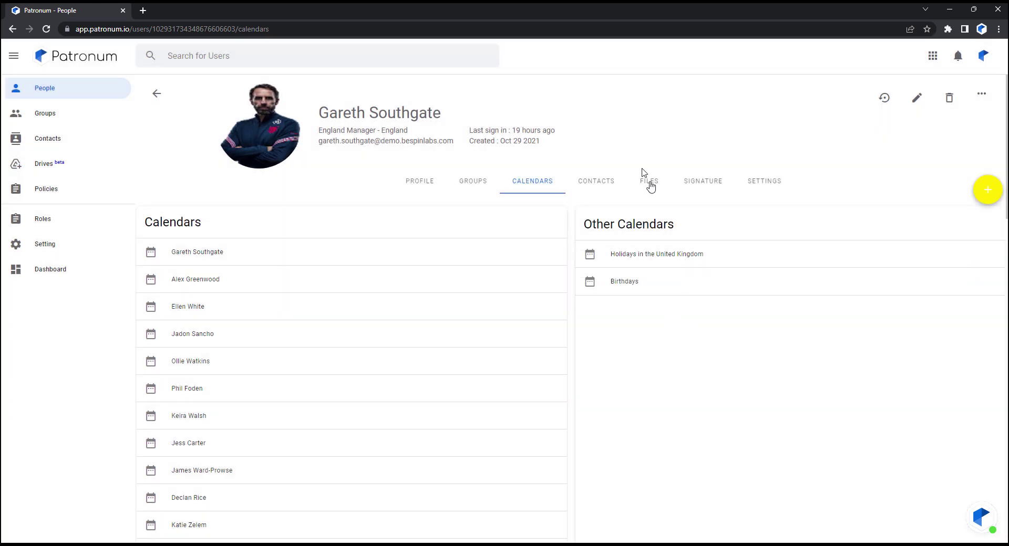
# - Show the manager's contacts that carry the England Squad label
pyautogui.click(597, 188)
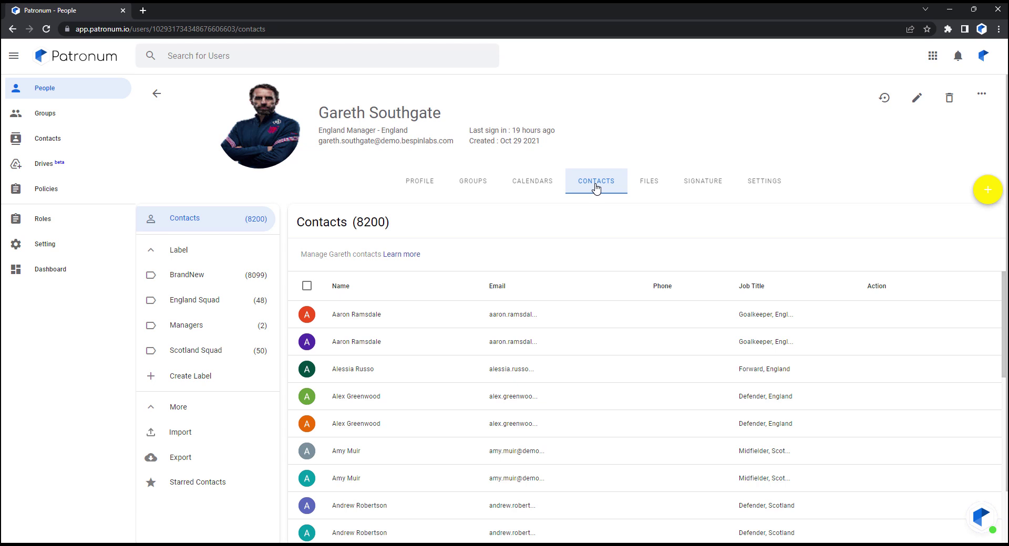
pyautogui.click(182, 304)
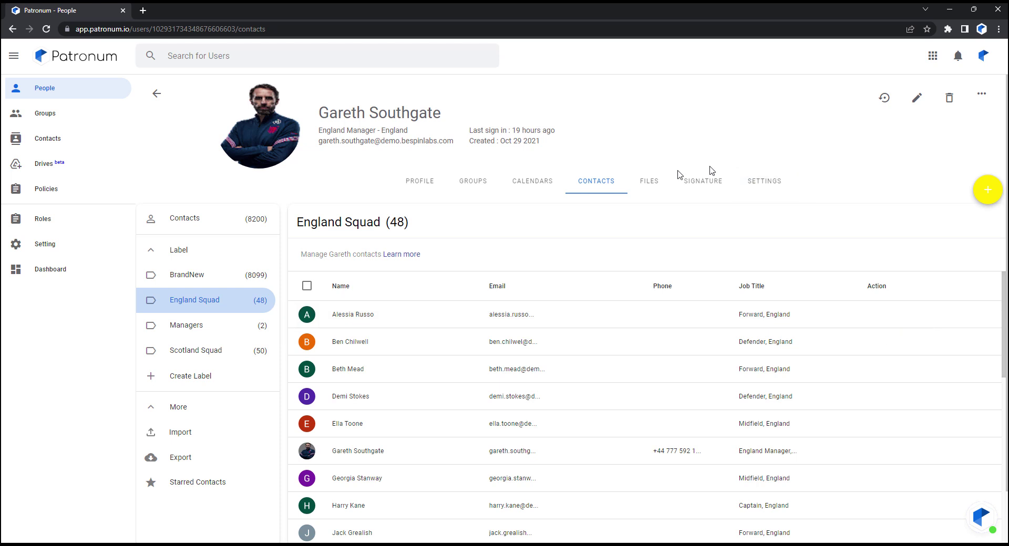
# - List the manager's My Drive files, review the sharing settings of "Team Sheet - Euro '24", and close them without saving
pyautogui.click(649, 184)
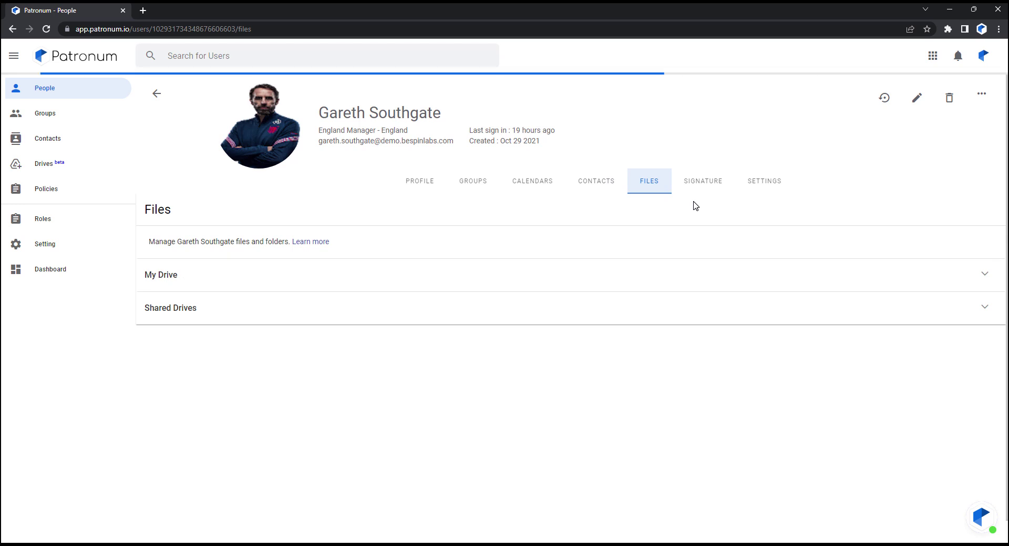
pyautogui.click(984, 274)
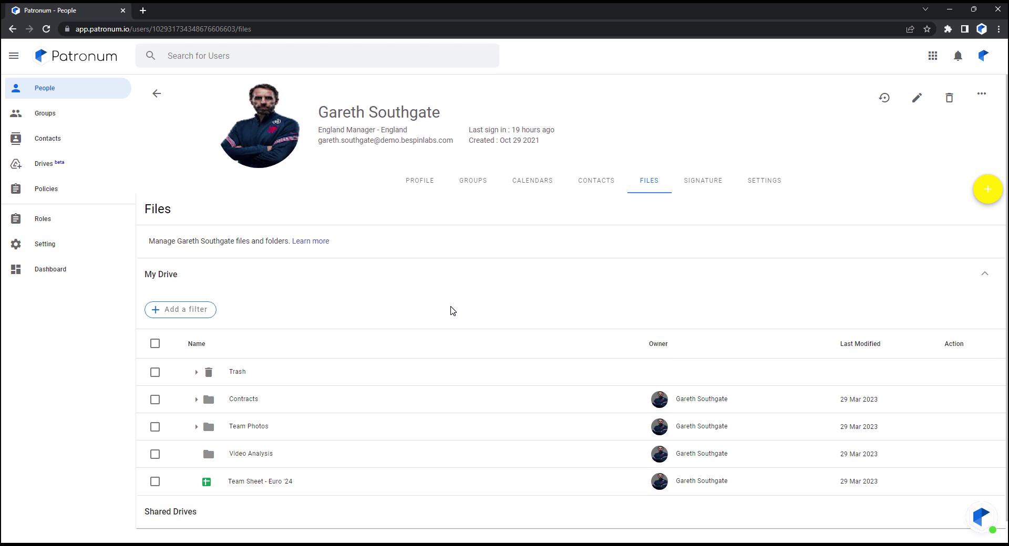
pyautogui.scroll(-1, 451, 308)
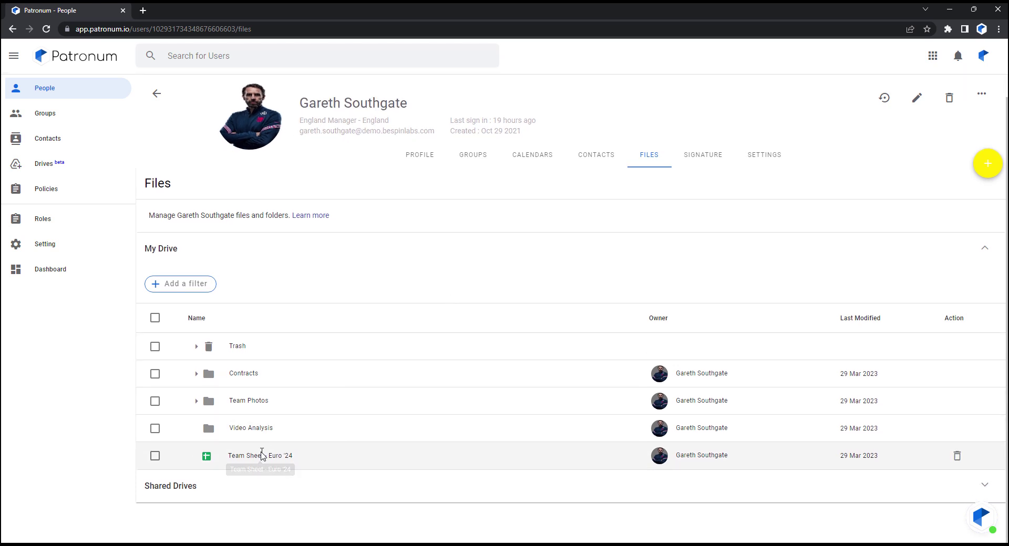
pyautogui.rightClick(263, 456)
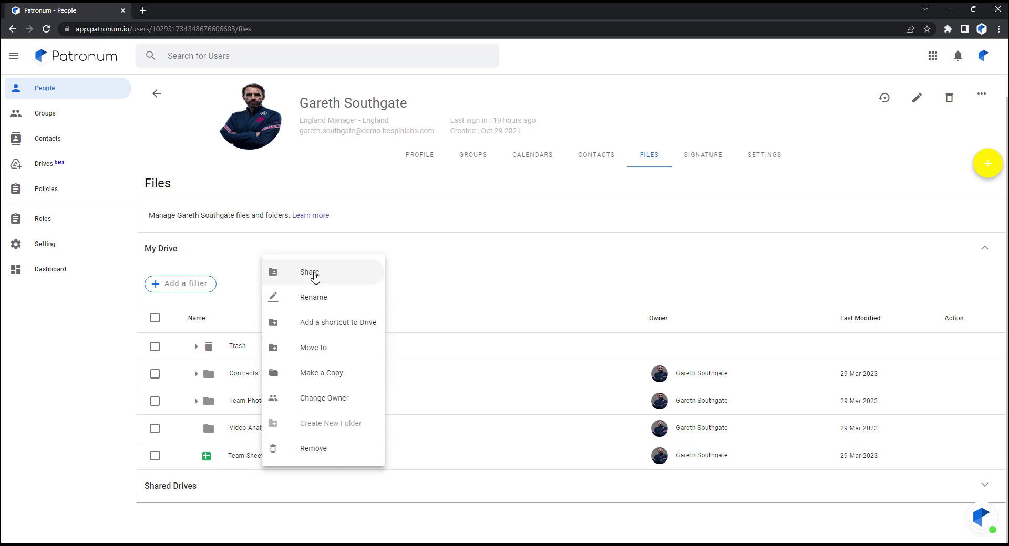
pyautogui.click(315, 278)
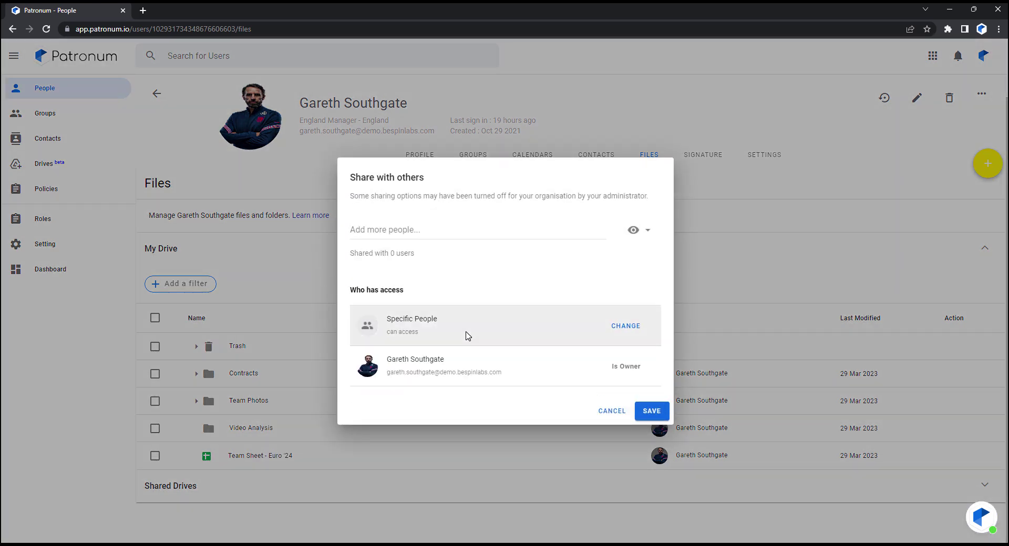
pyautogui.click(604, 413)
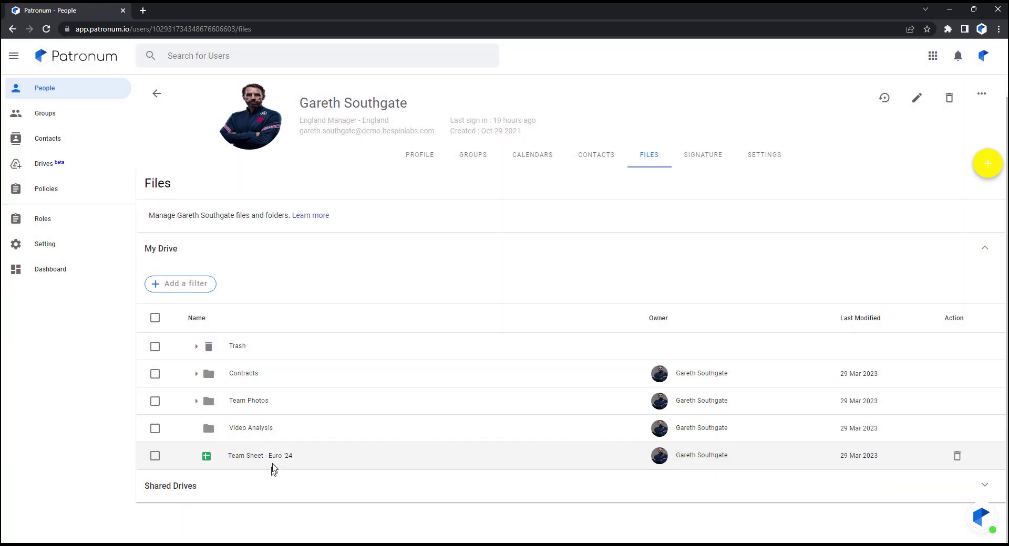
# - Look over the actions available for "Team Sheet - Euro '24", including Change Owner, and collapse My Drive
pyautogui.rightClick(276, 454)
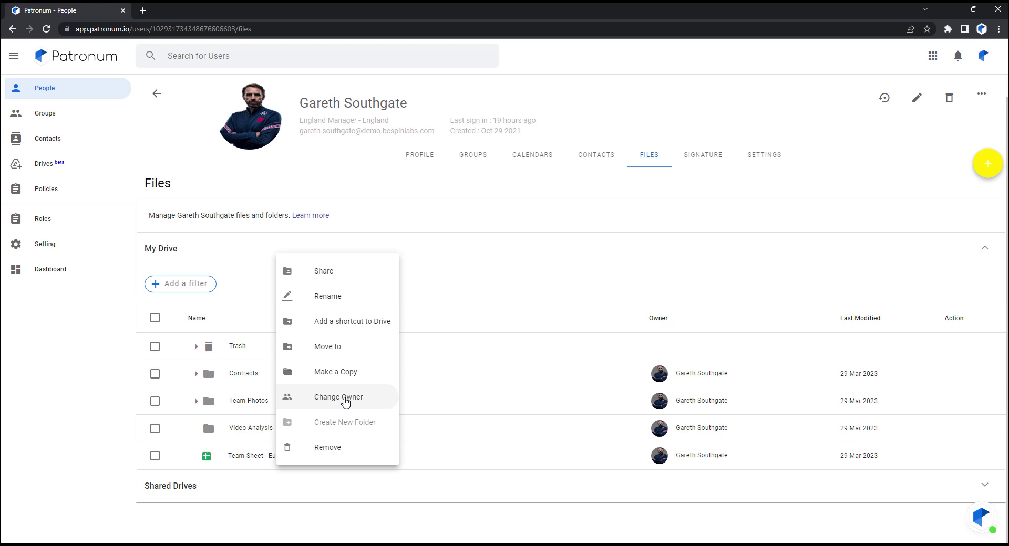
pyautogui.click(657, 275)
pyautogui.click(986, 248)
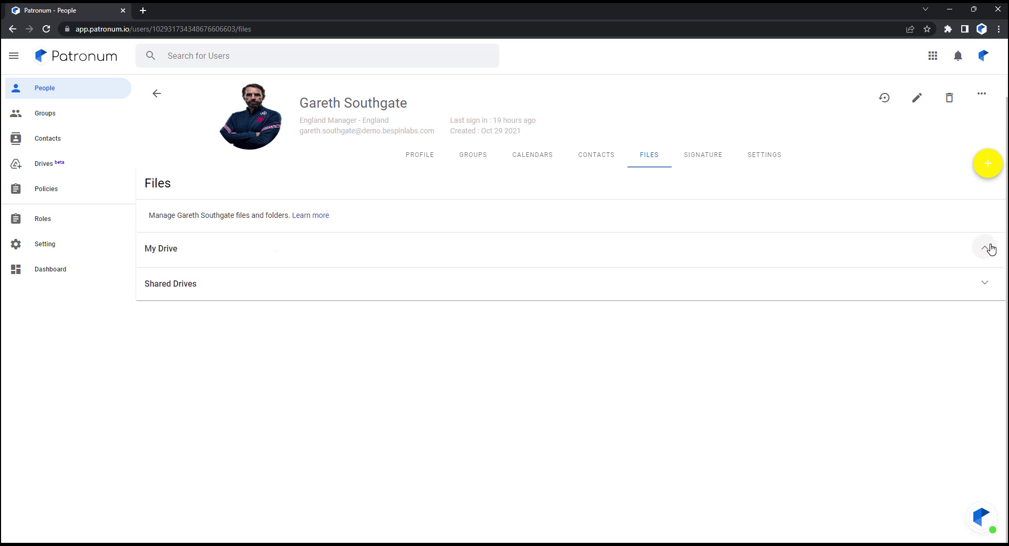
# - Show the contents of the Company Docs shared drive, review its member access without saving, and collapse the drive
pyautogui.click(985, 284)
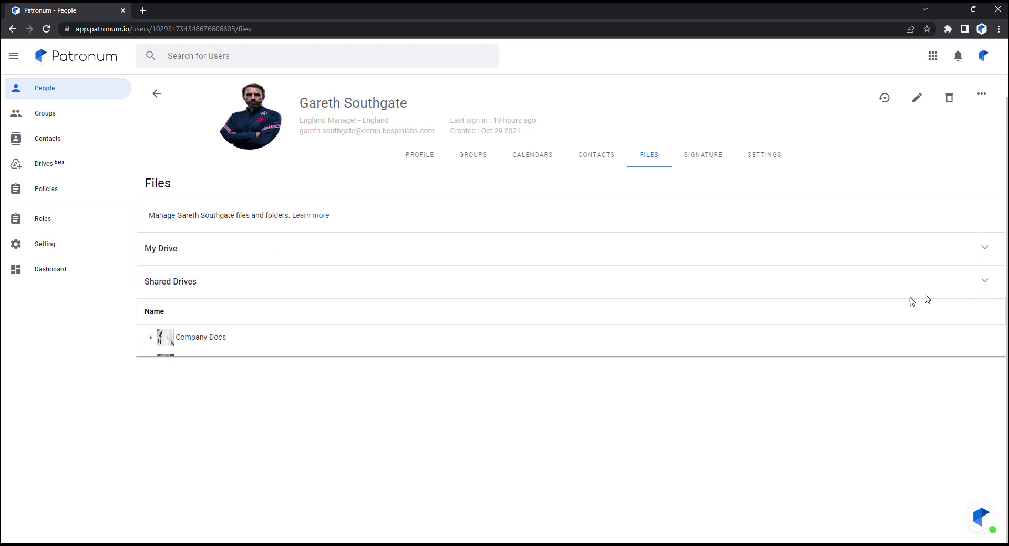
pyautogui.click(151, 339)
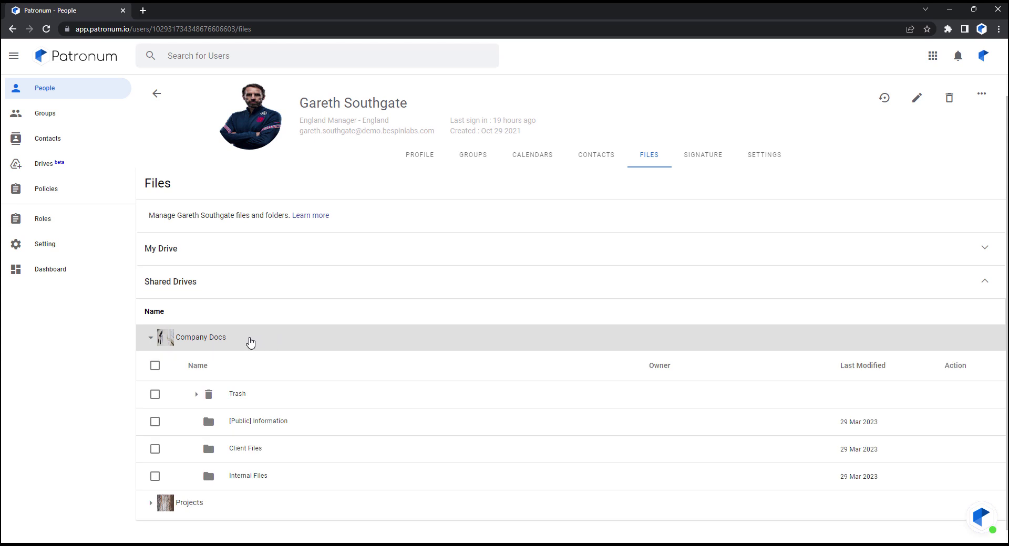
pyautogui.rightClick(250, 343)
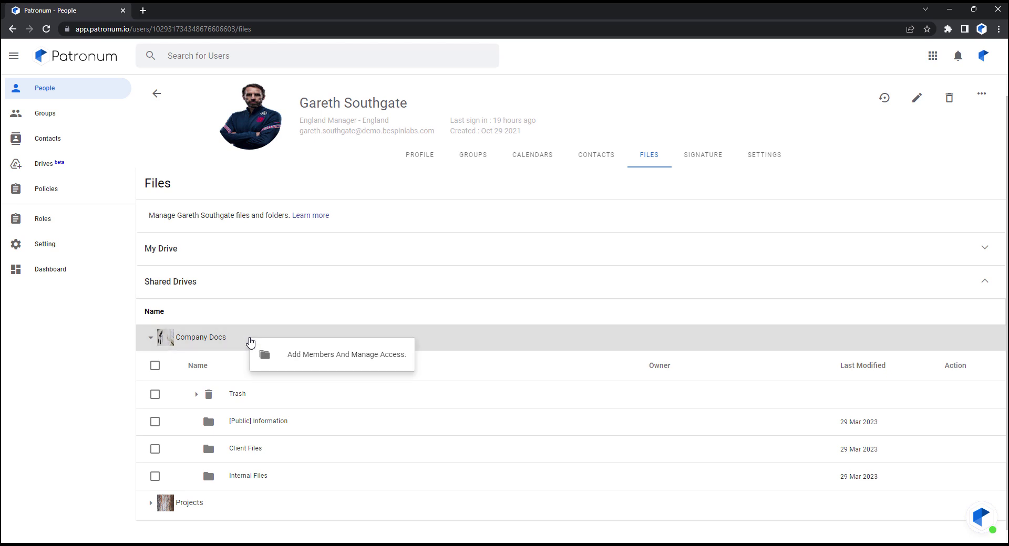
pyautogui.click(302, 355)
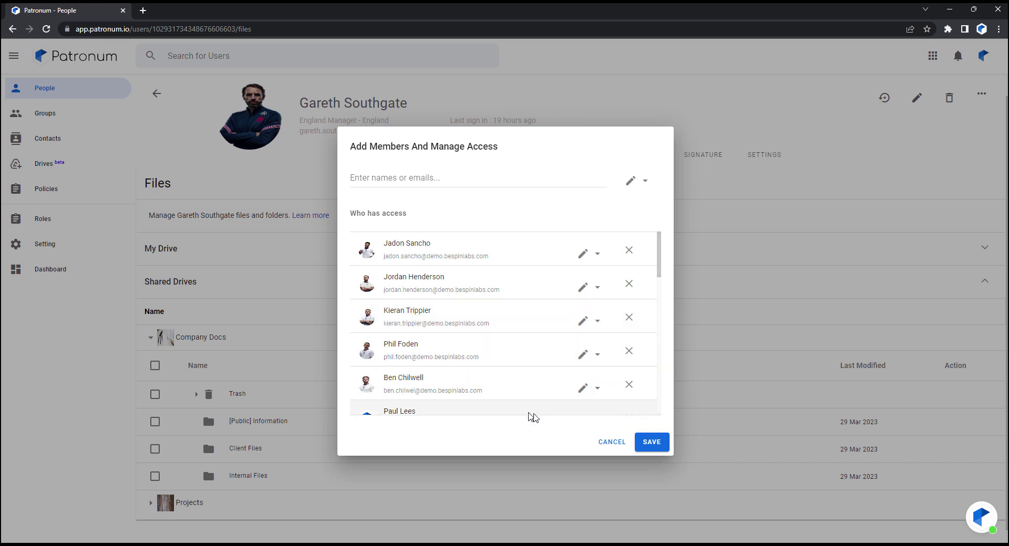
pyautogui.click(610, 443)
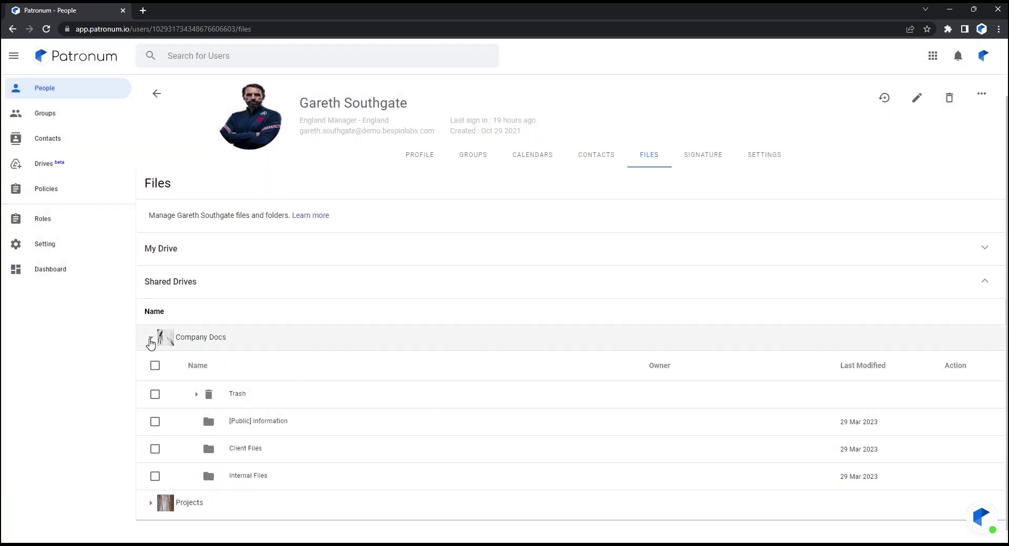
pyautogui.click(150, 340)
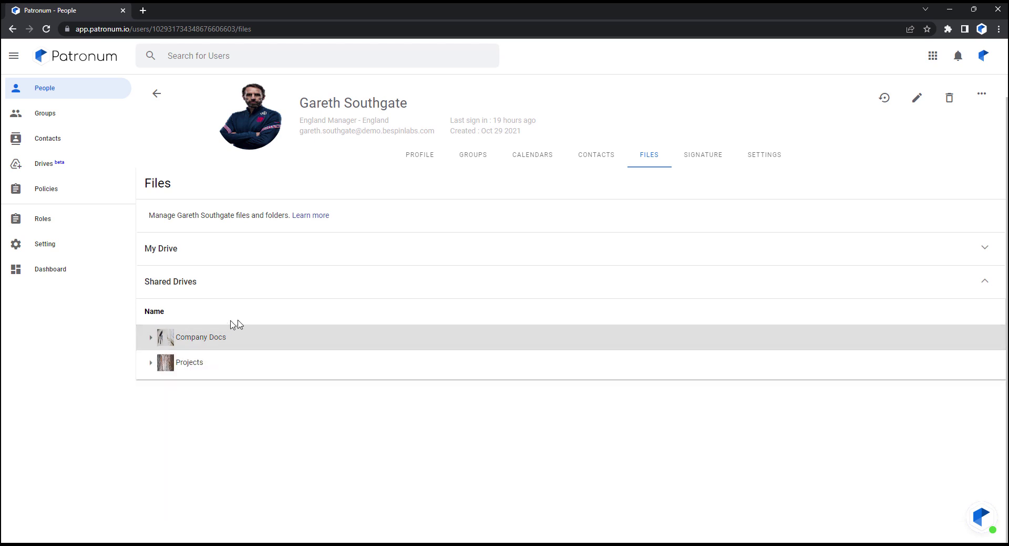
# - Show the manager's email signature for the send-as address on the dev.patronum.io domain
pyautogui.click(702, 159)
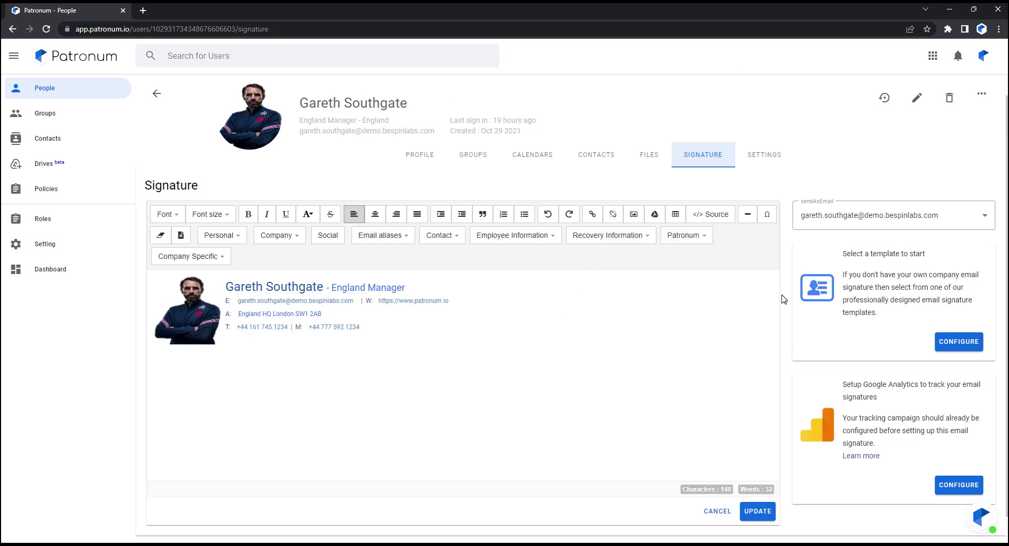
pyautogui.click(860, 218)
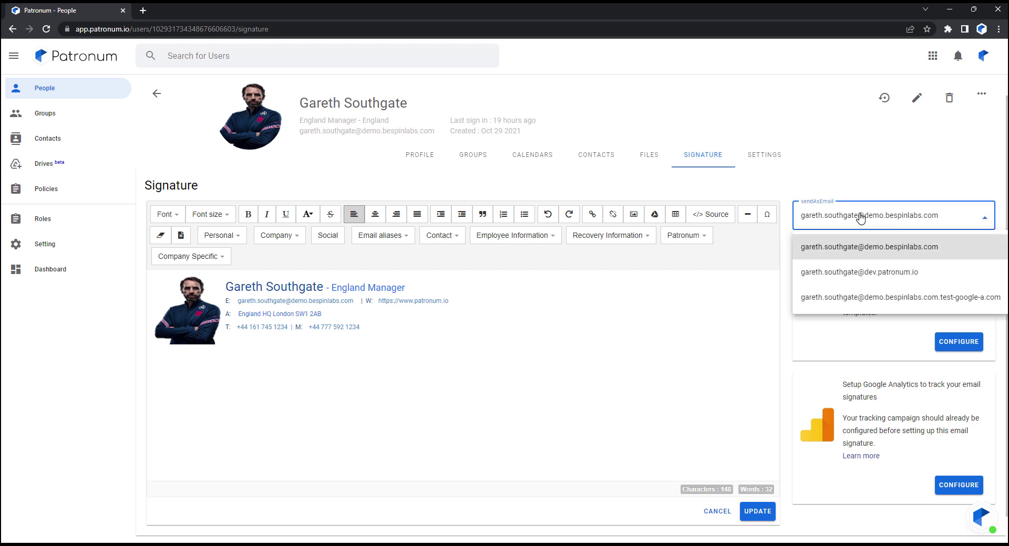
pyautogui.click(841, 274)
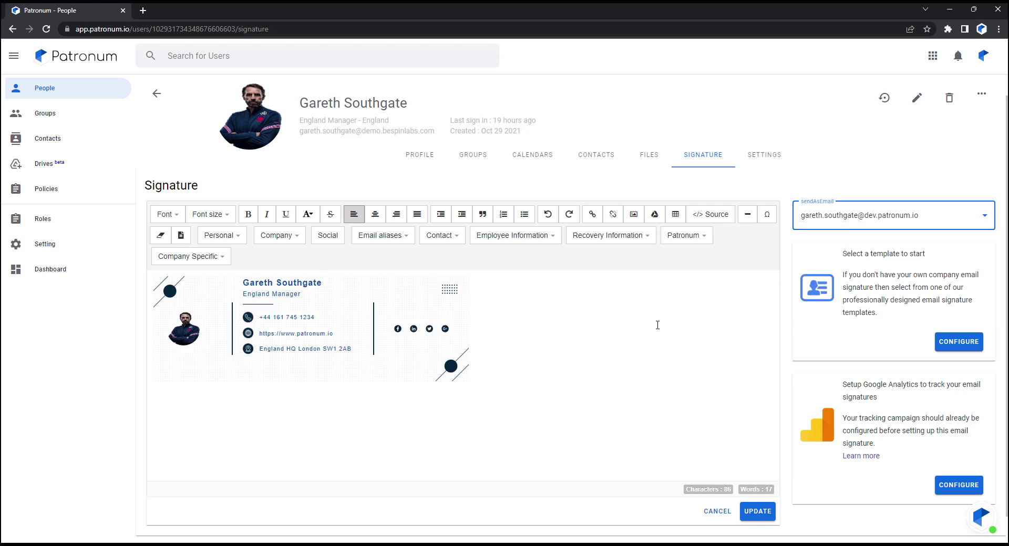
# - Examine the HTML source of the dev.patronum.io signature from end to start, and return to the visual editor
pyautogui.click(713, 215)
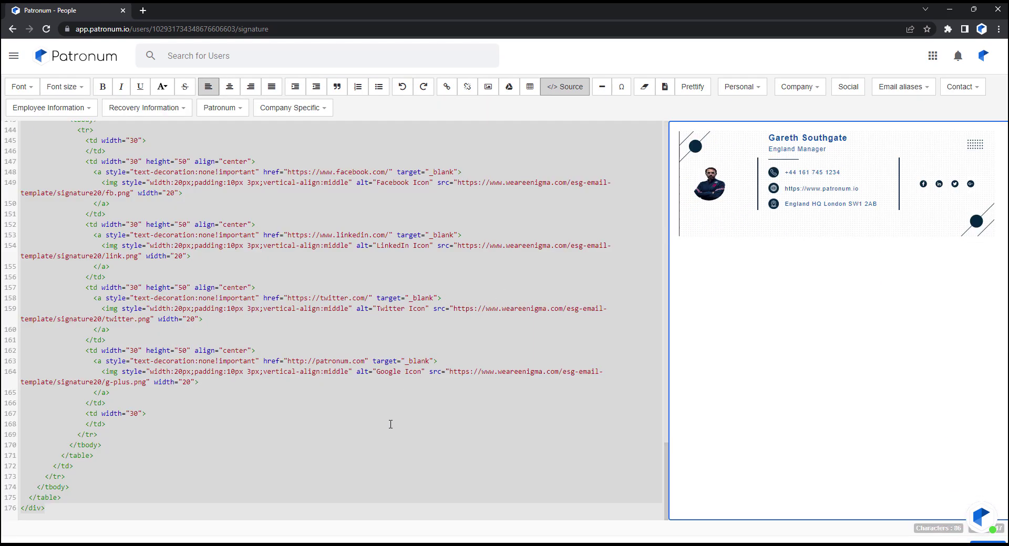
pyautogui.scroll(2, 385, 420)
pyautogui.scroll(15, 385, 420)
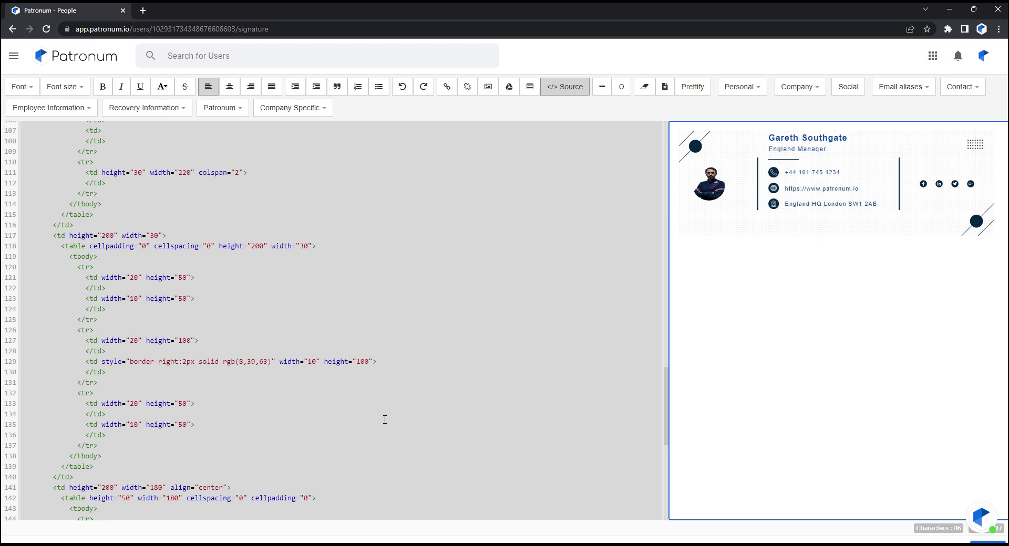
pyautogui.scroll(12, 384, 420)
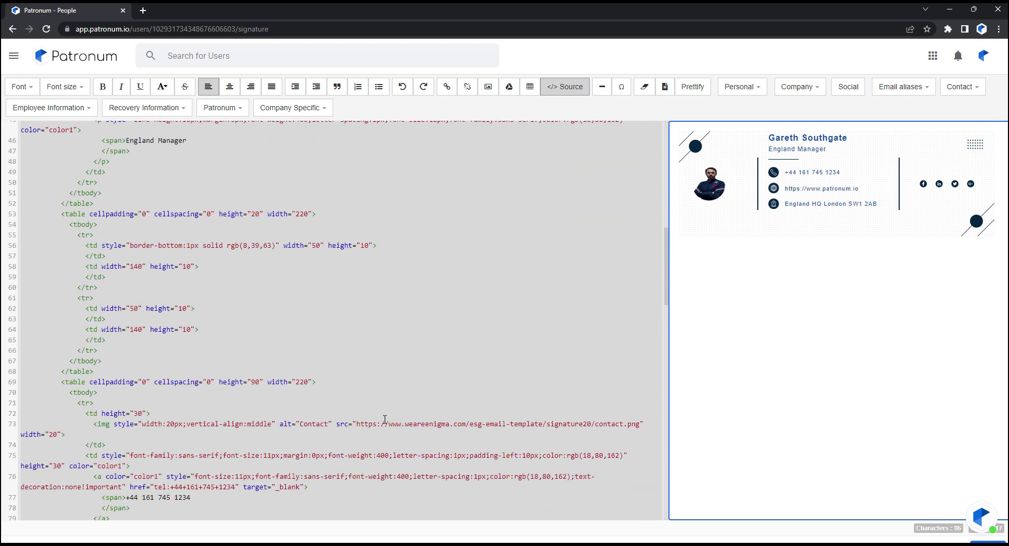
pyautogui.scroll(4, 384, 419)
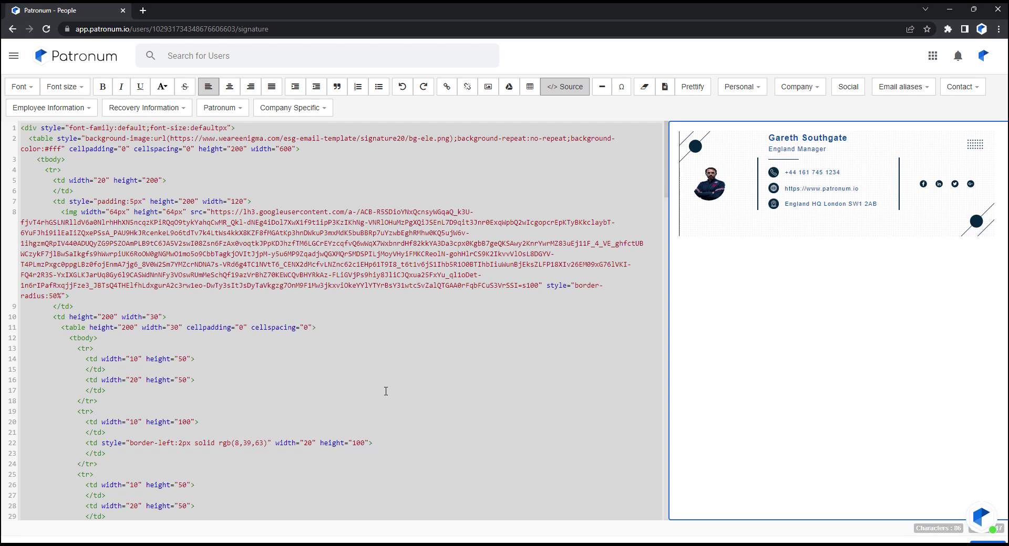
pyautogui.scroll(-3, 387, 393)
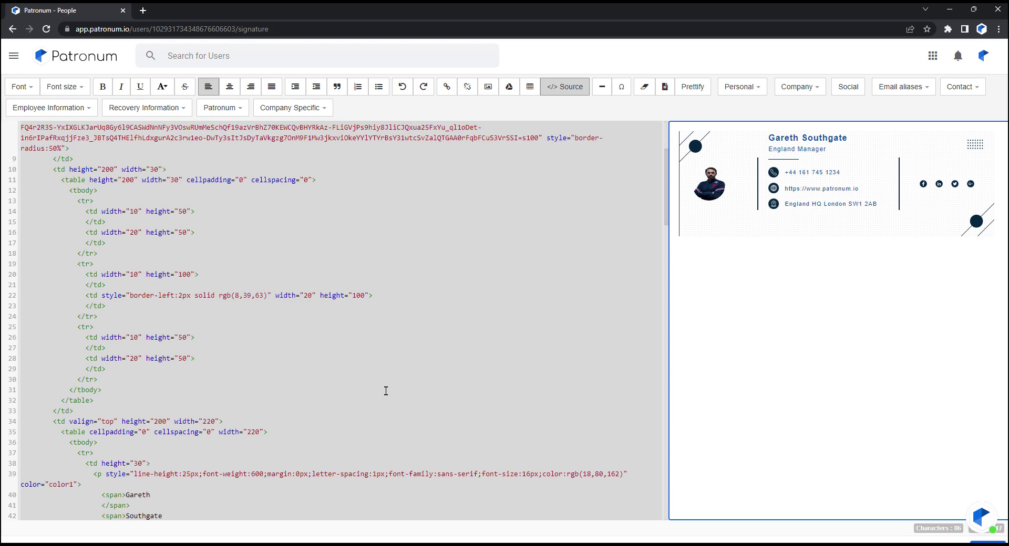
pyautogui.click(567, 90)
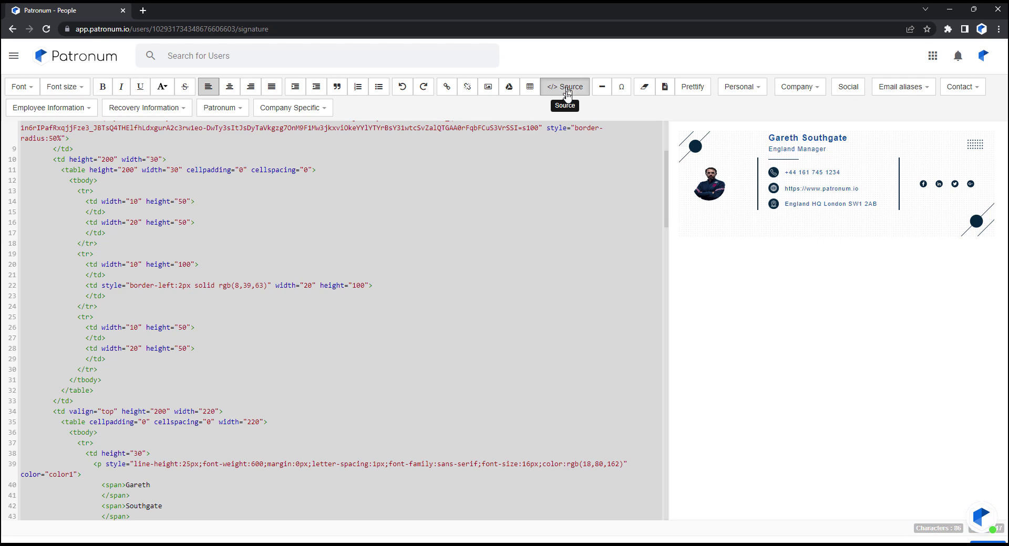
pyautogui.click(567, 90)
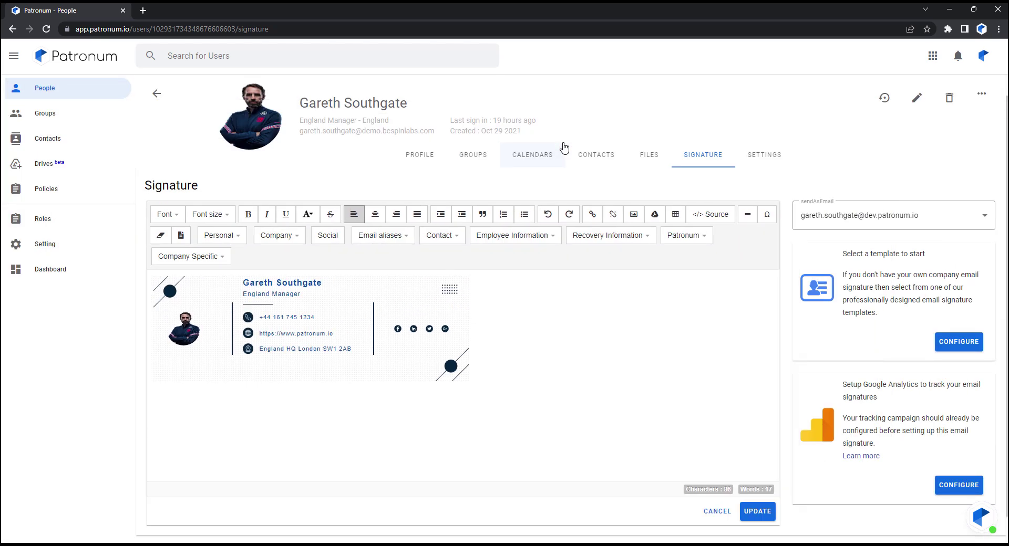
# - Review the Vacation auto-reply options and message in the manager's settings, and collapse the section
pyautogui.click(762, 163)
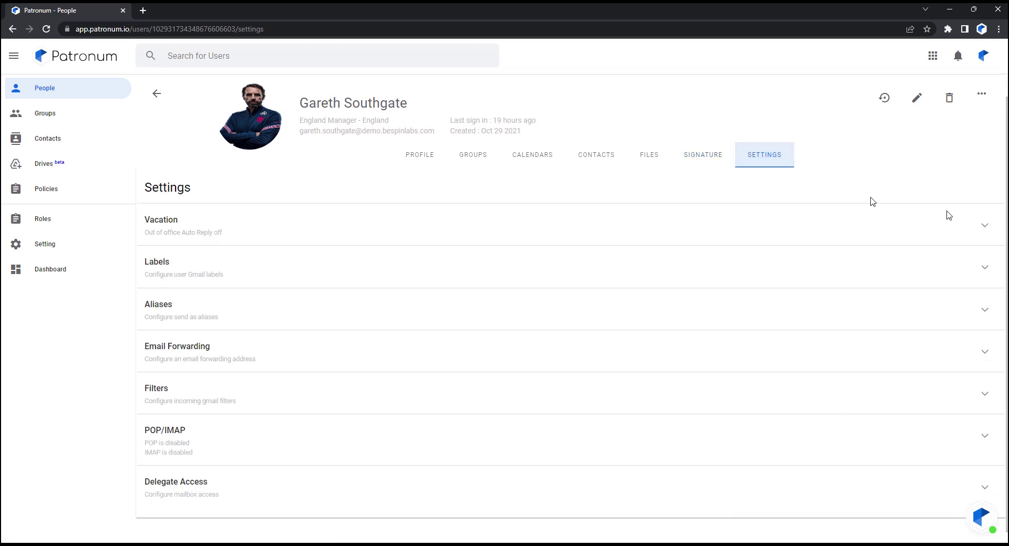
pyautogui.click(985, 229)
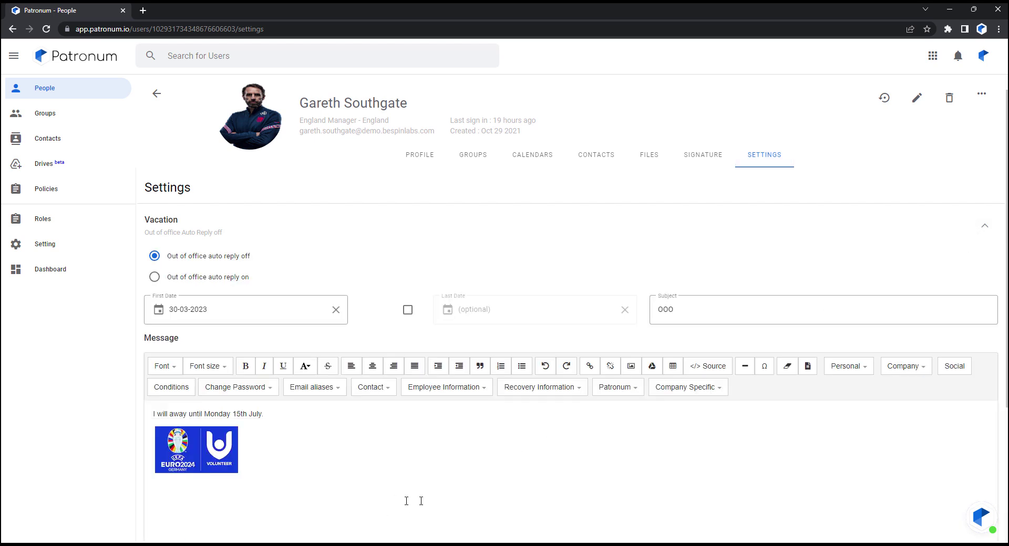
pyautogui.scroll(-2, 508, 495)
pyautogui.scroll(2, 543, 477)
pyautogui.click(979, 229)
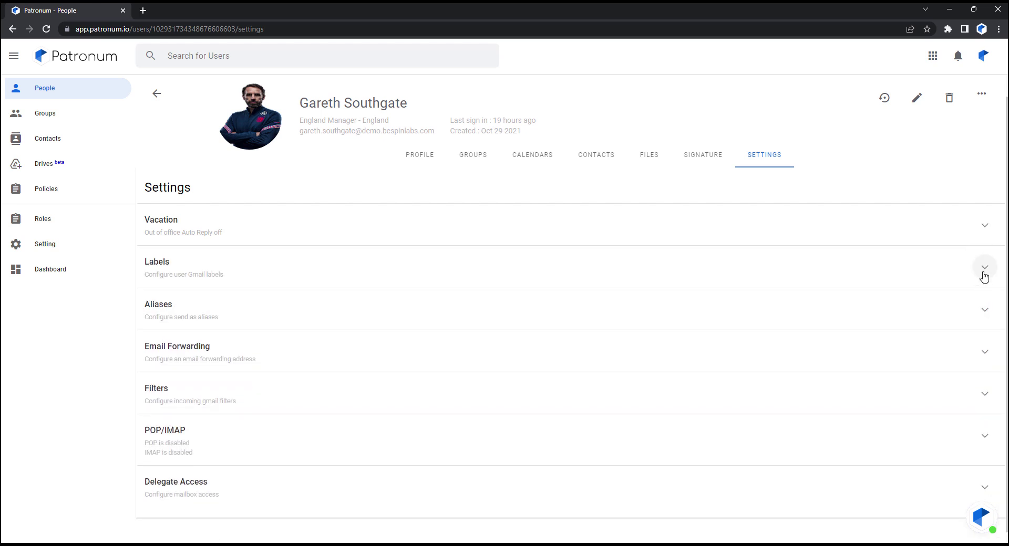
# - Review the manager's Gmail labels and send-as aliases, collapsing each section after viewing it
pyautogui.click(984, 269)
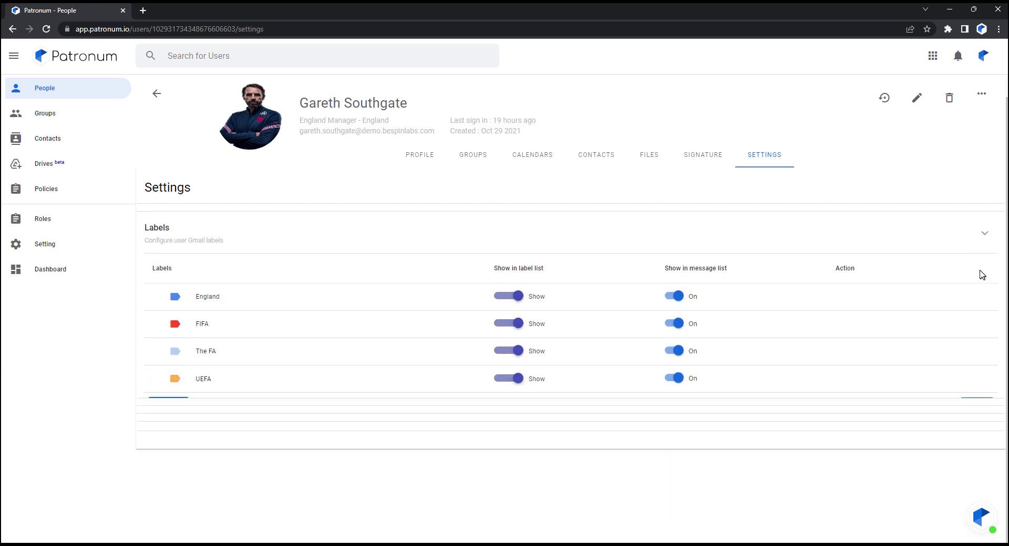
pyautogui.click(985, 230)
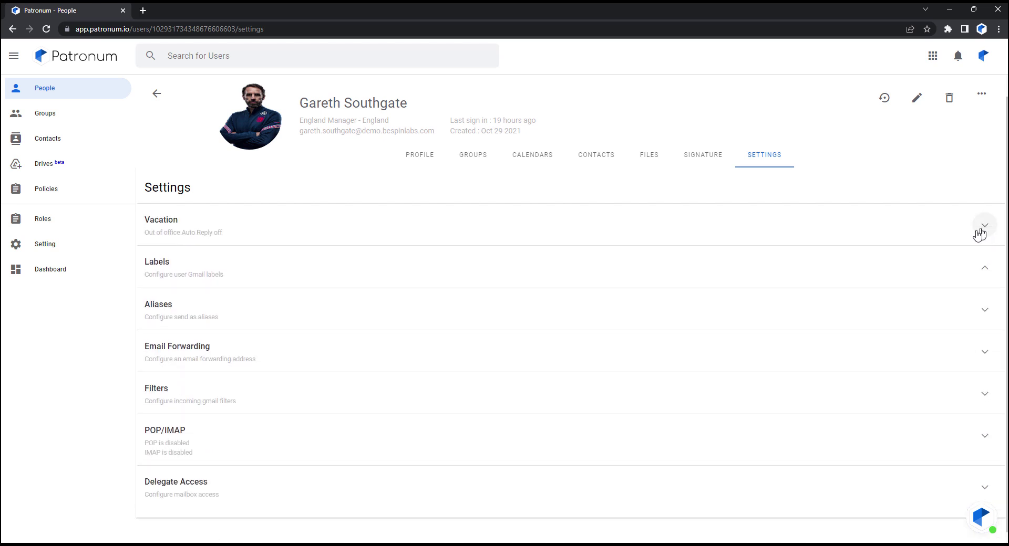
pyautogui.click(985, 314)
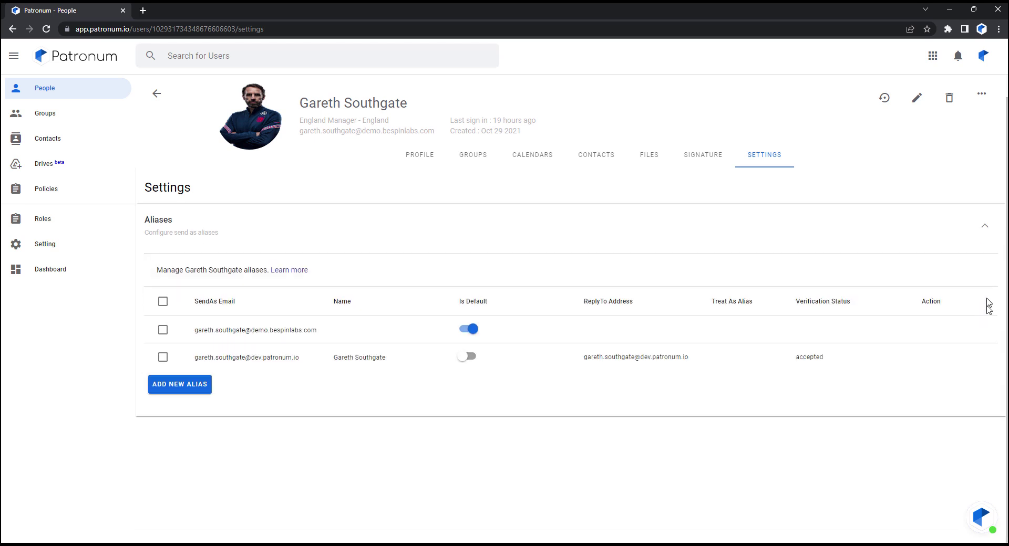
pyautogui.click(982, 231)
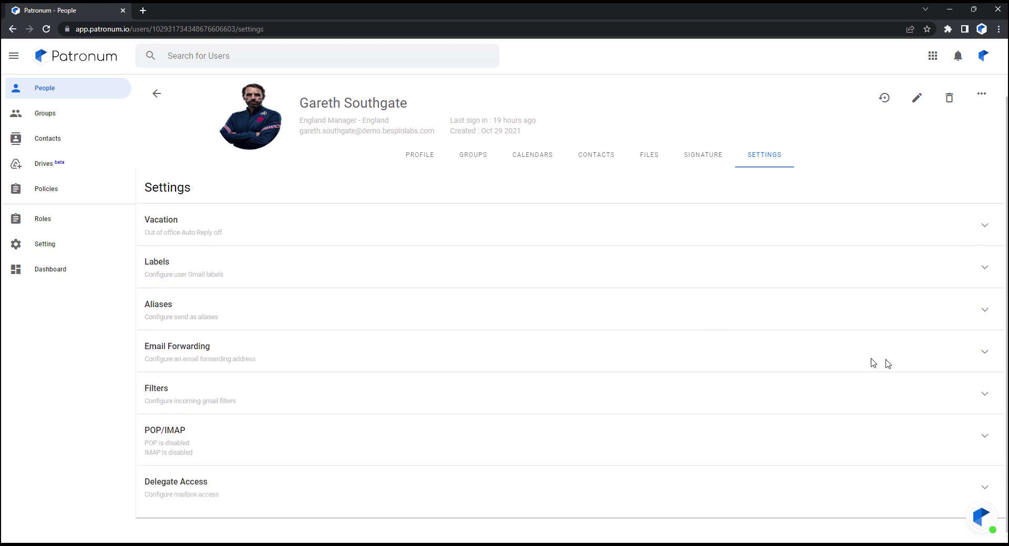
# - Review the Email Forwarding settings, collapse them, and show the filters for incoming mail
pyautogui.click(987, 355)
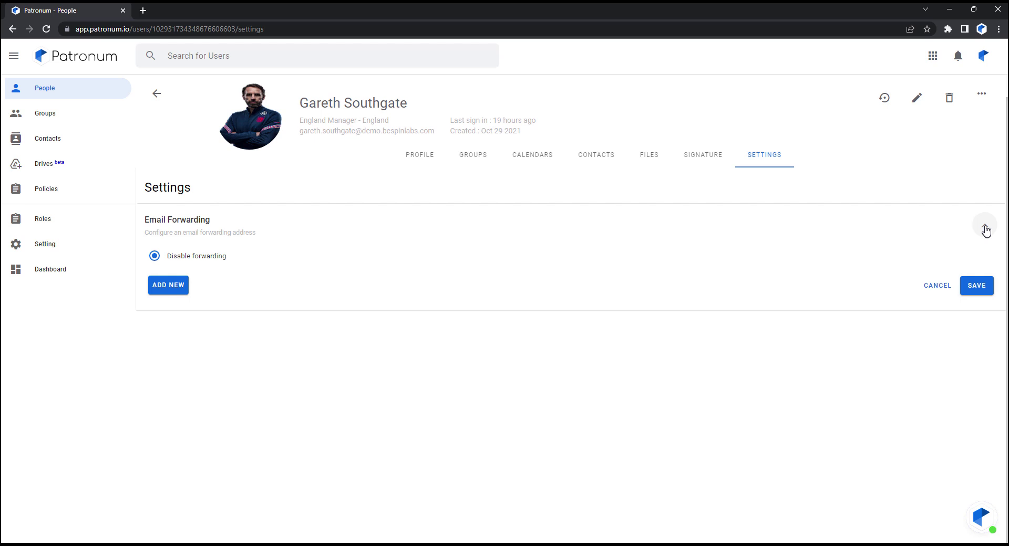
pyautogui.click(986, 232)
pyautogui.click(986, 399)
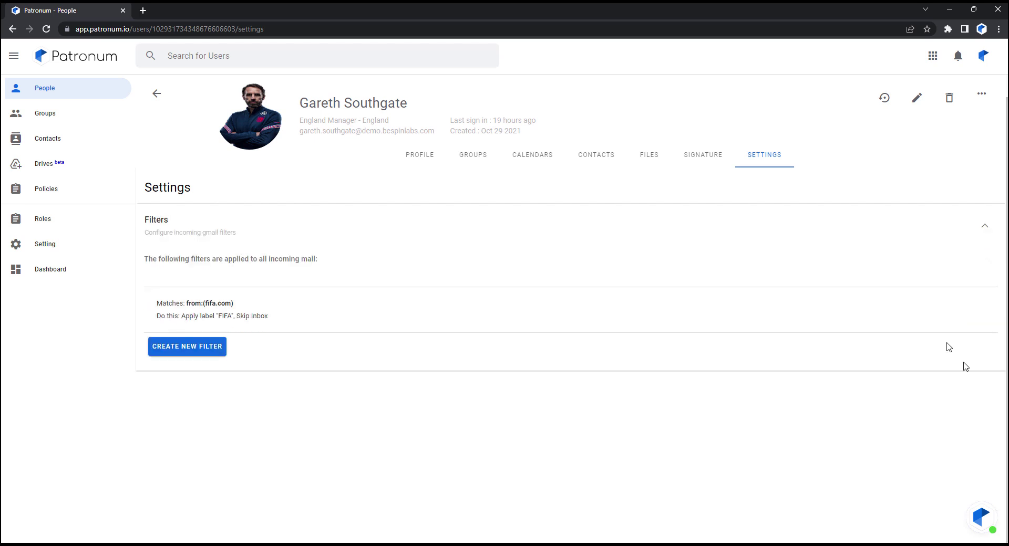
# - Collapse the Filters section, review the POP/IMAP options in the manager's settings, and collapse that section too
pyautogui.click(985, 231)
pyautogui.click(986, 443)
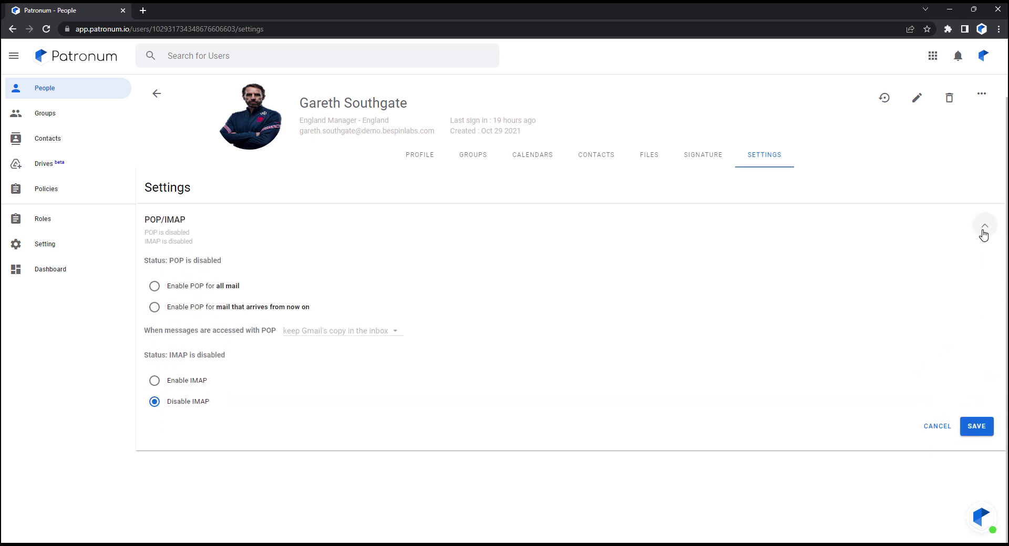
pyautogui.click(984, 231)
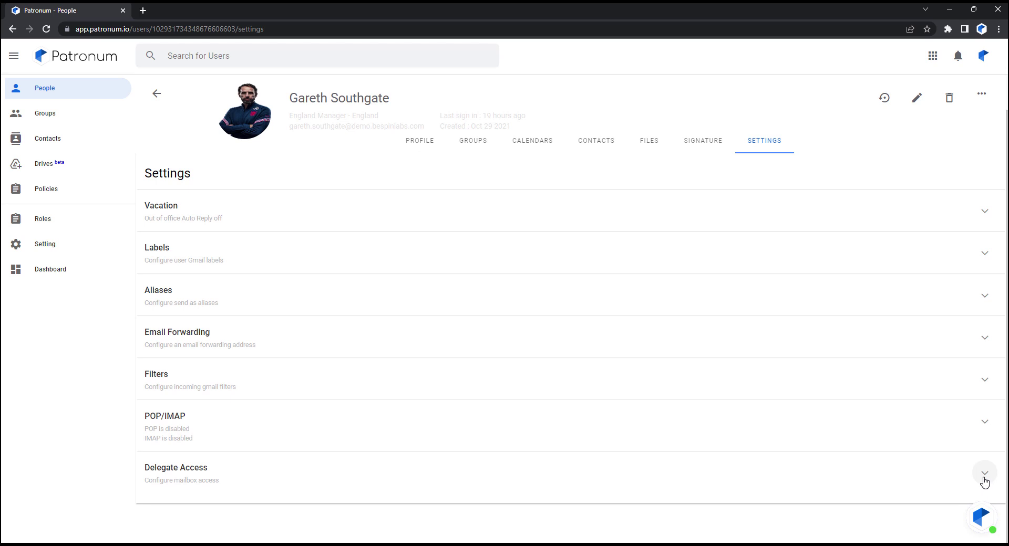
# - Review the manager's Delegate Access and the people choices for granting and requesting mailbox access, and cancel without adding anyone
pyautogui.click(984, 475)
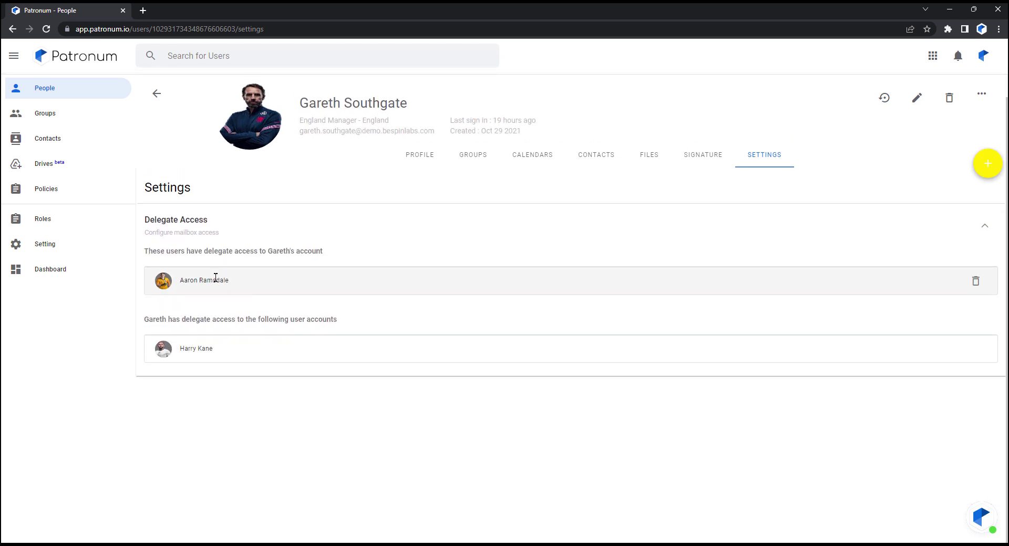
pyautogui.click(987, 164)
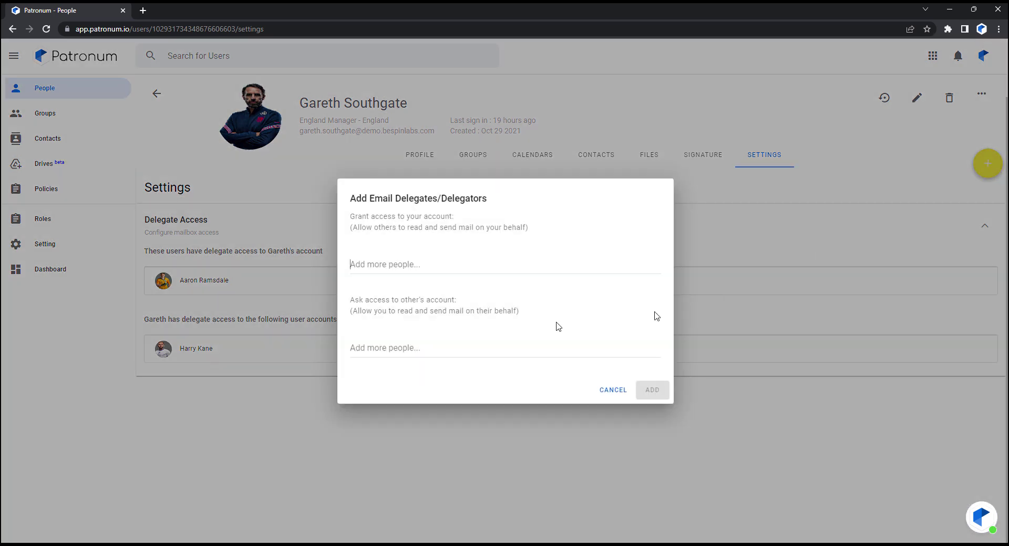
pyautogui.click(395, 272)
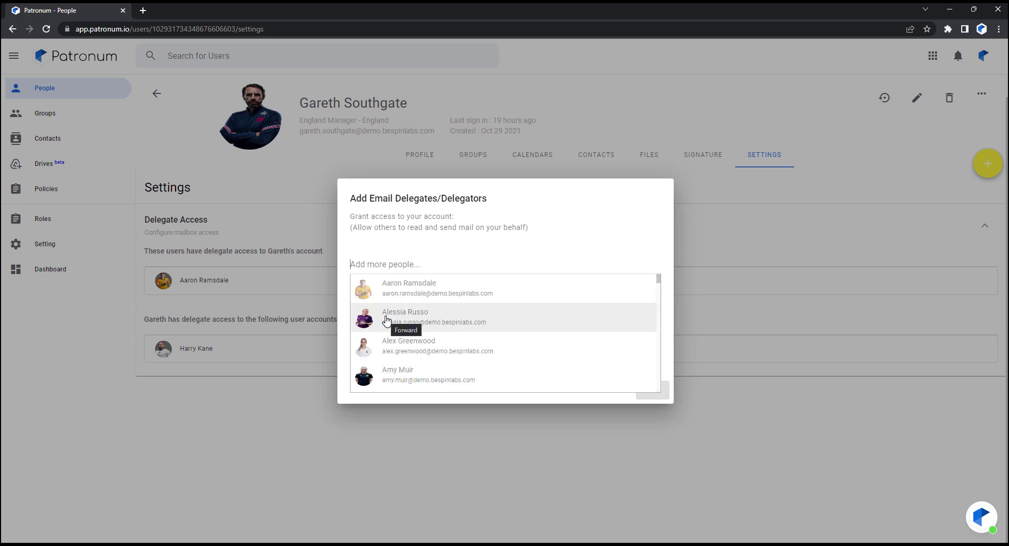
pyautogui.click(564, 219)
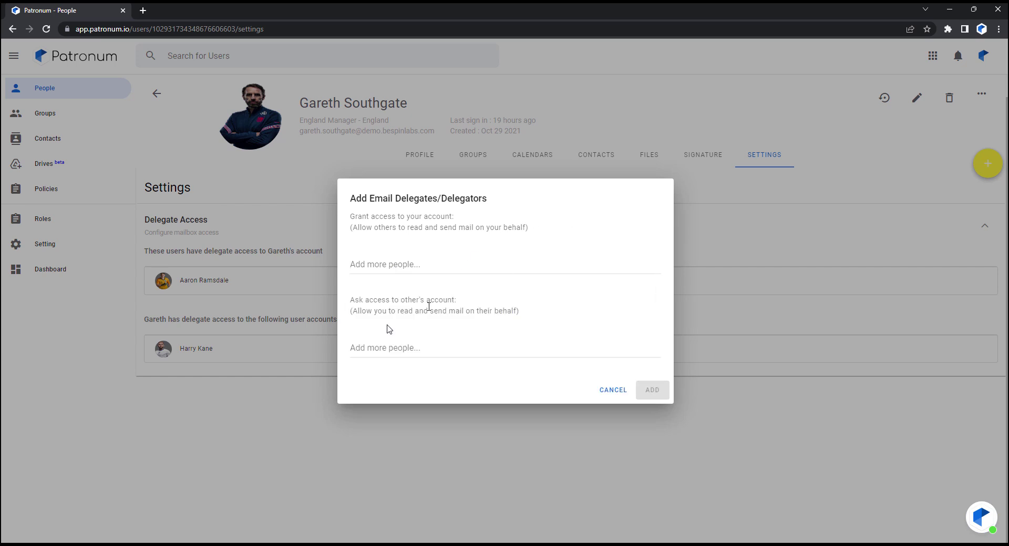
pyautogui.click(375, 354)
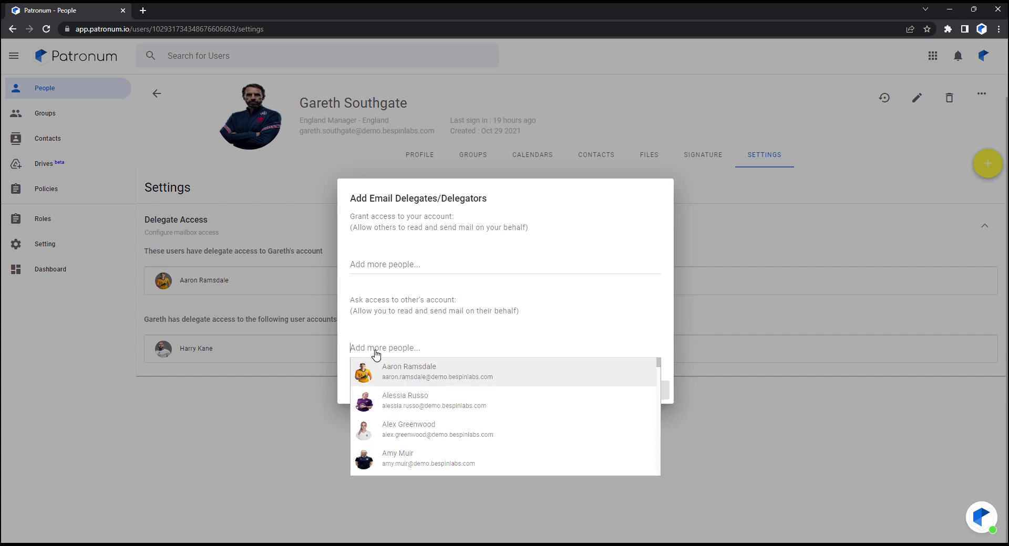
pyautogui.click(610, 302)
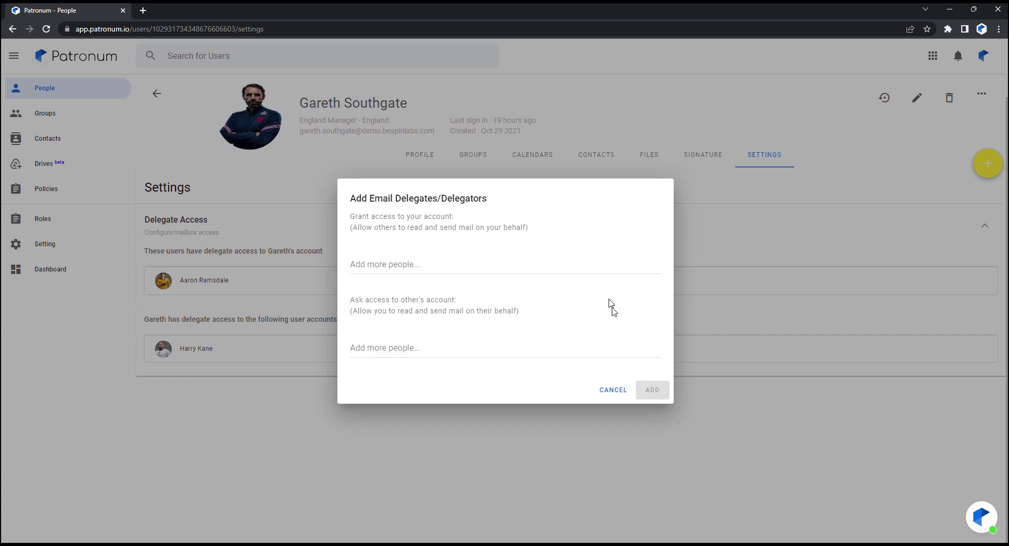
pyautogui.click(614, 393)
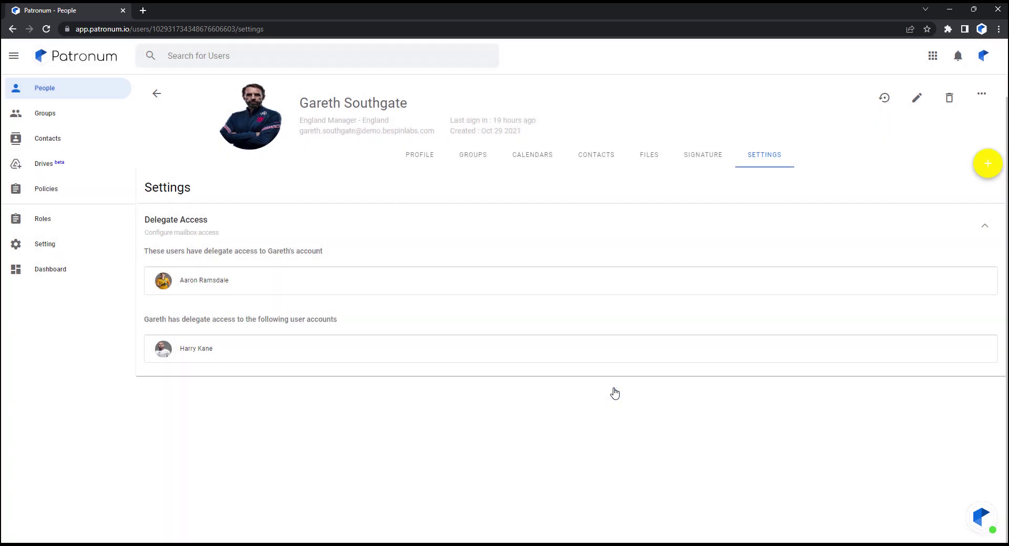
# - Leave the manager's page and open the England Team - Onboarding policy from the policy list
pyautogui.click(164, 102)
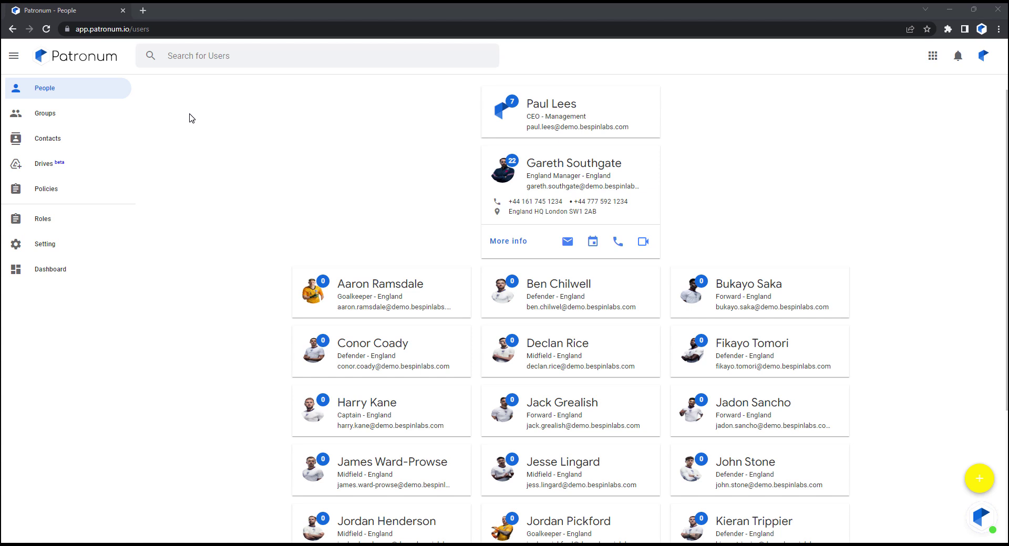
pyautogui.click(50, 194)
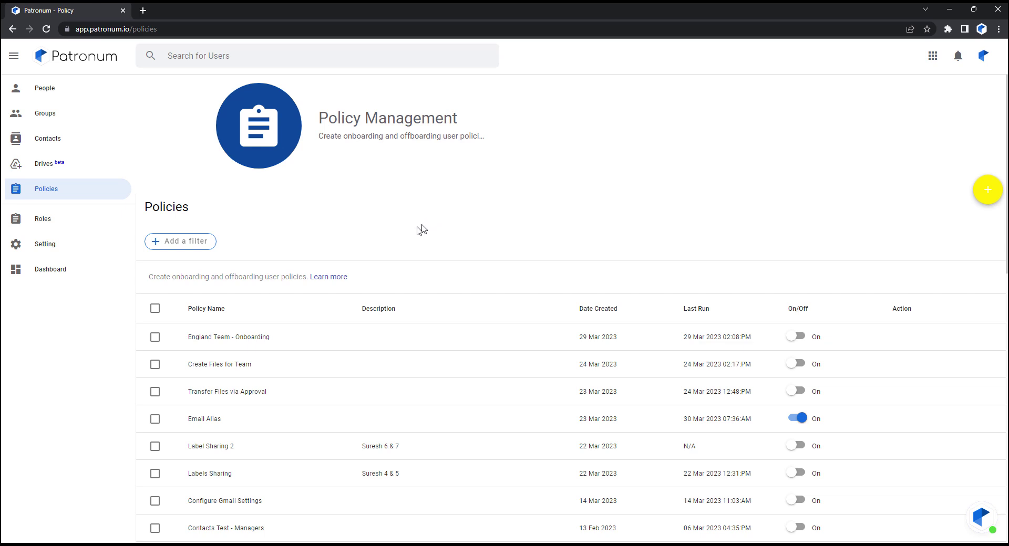
pyautogui.click(220, 340)
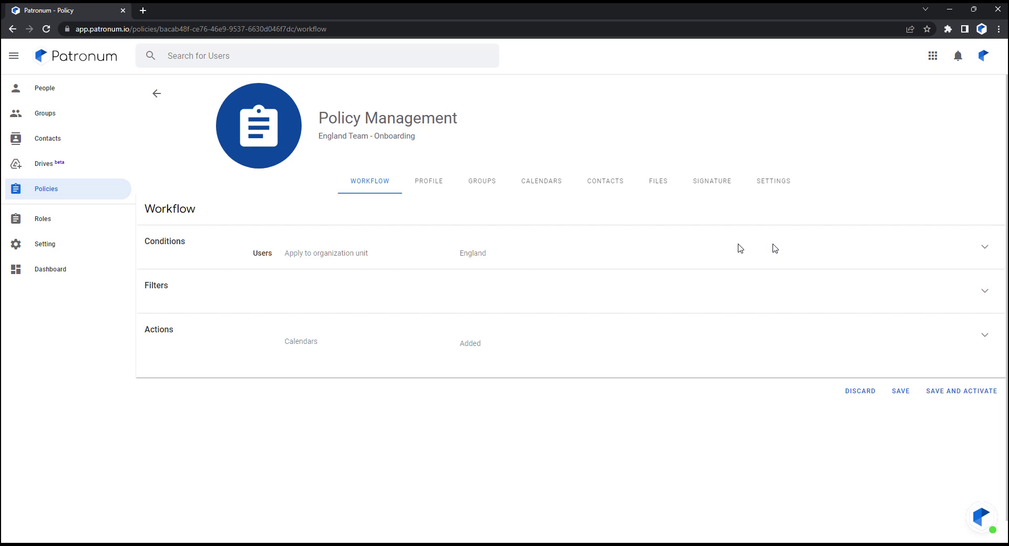
# - Review the user assignment choices in the onboarding policy's workflow Conditions, keep the organization unit rule, and collapse the section
pyautogui.click(984, 248)
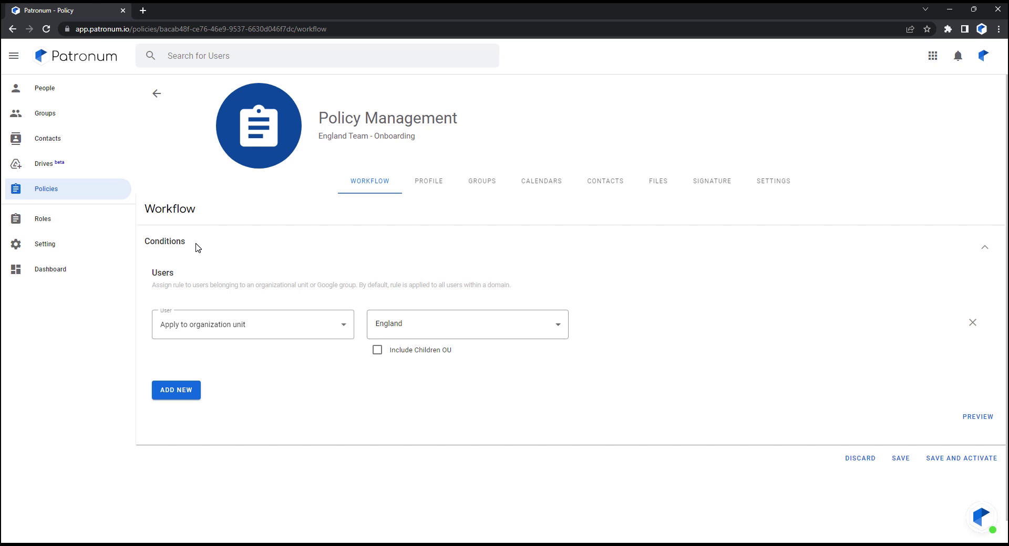
pyautogui.click(182, 327)
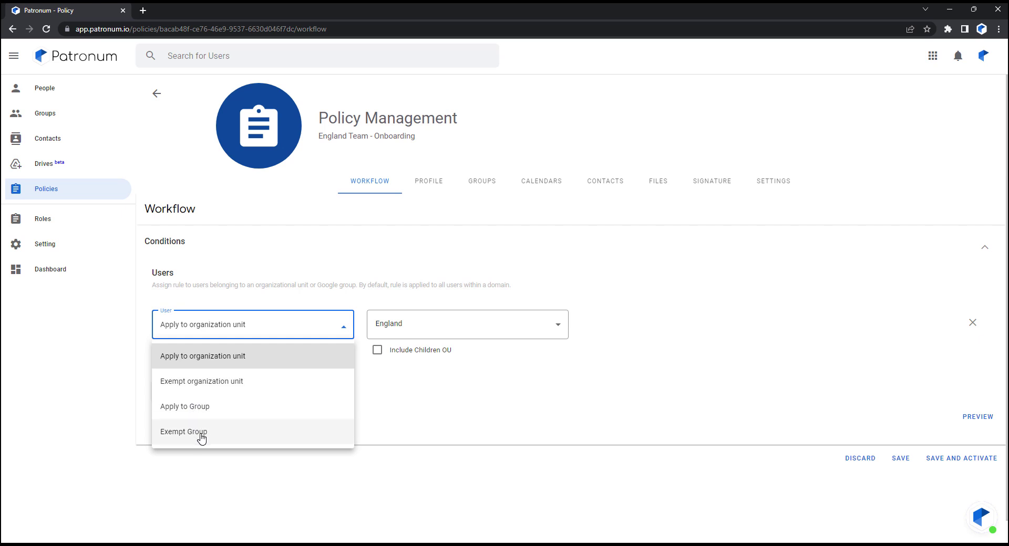
pyautogui.click(502, 400)
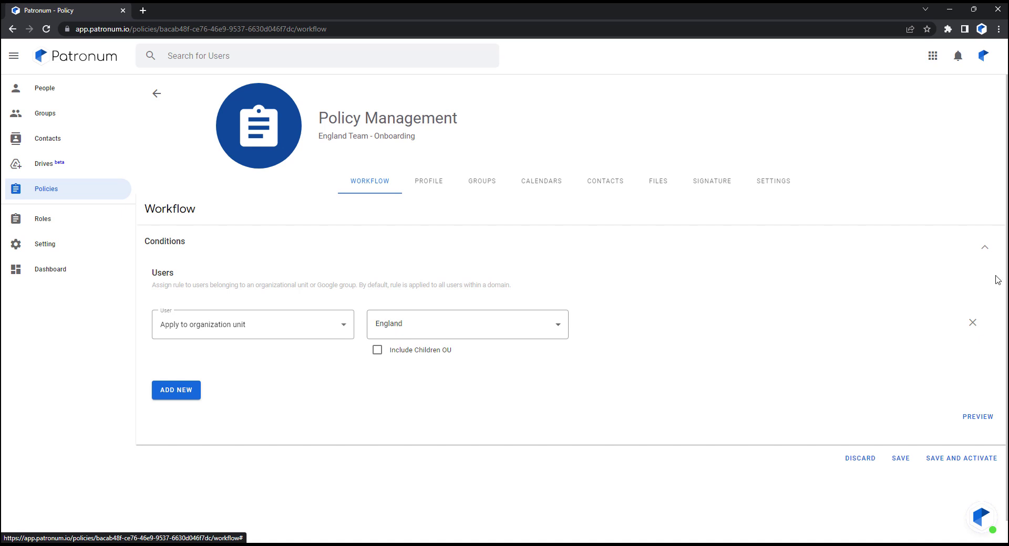
pyautogui.click(985, 251)
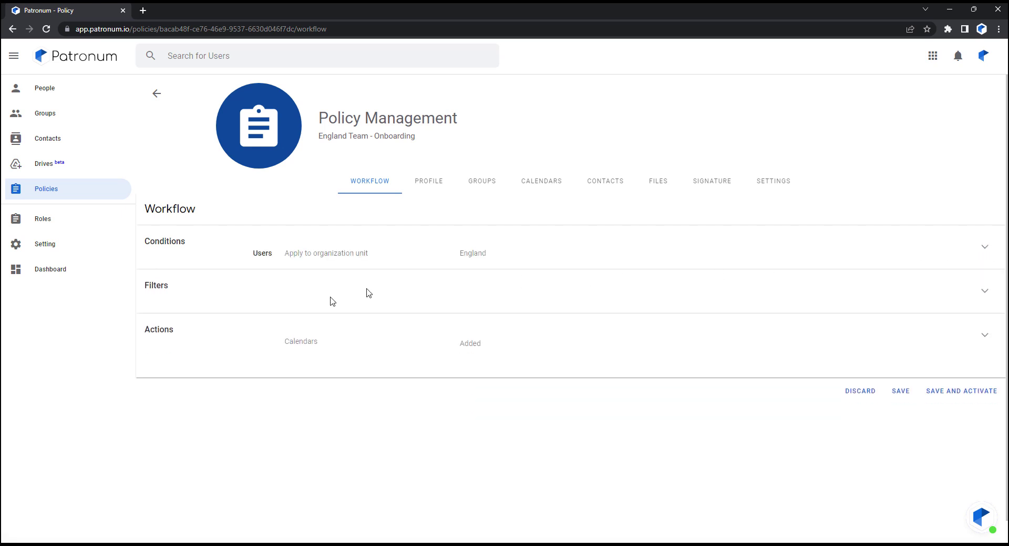
# - Examine the attributes available for the policy's workflow Filters, and close the list without choosing one
pyautogui.click(981, 297)
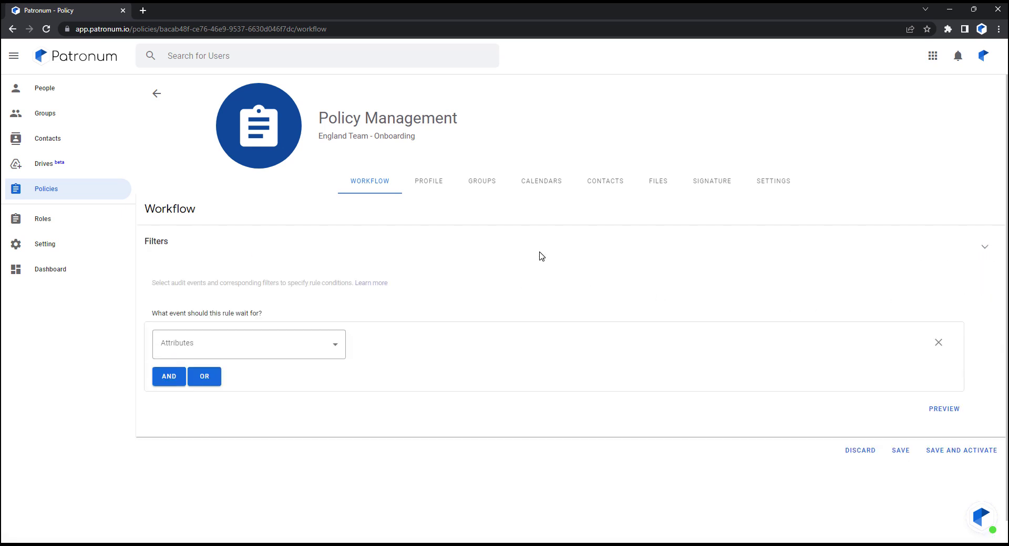
pyautogui.click(243, 353)
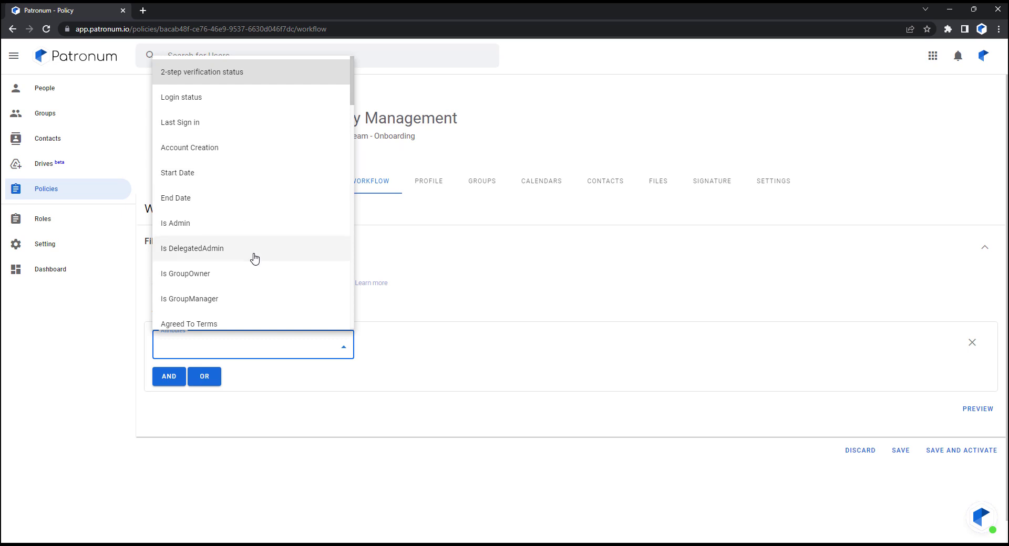
pyautogui.scroll(-2, 200, 182)
pyautogui.scroll(-5, 241, 216)
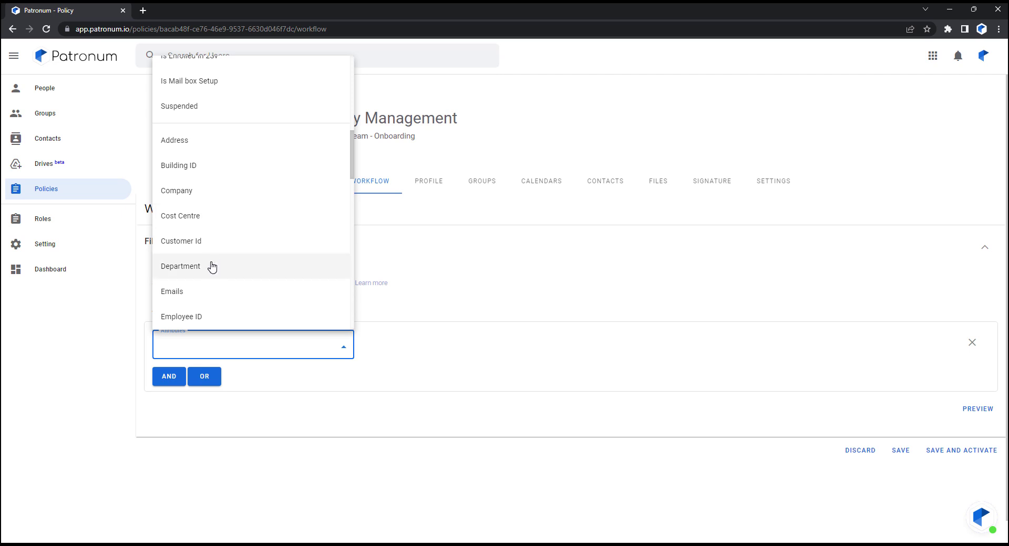
pyautogui.scroll(-2, 237, 269)
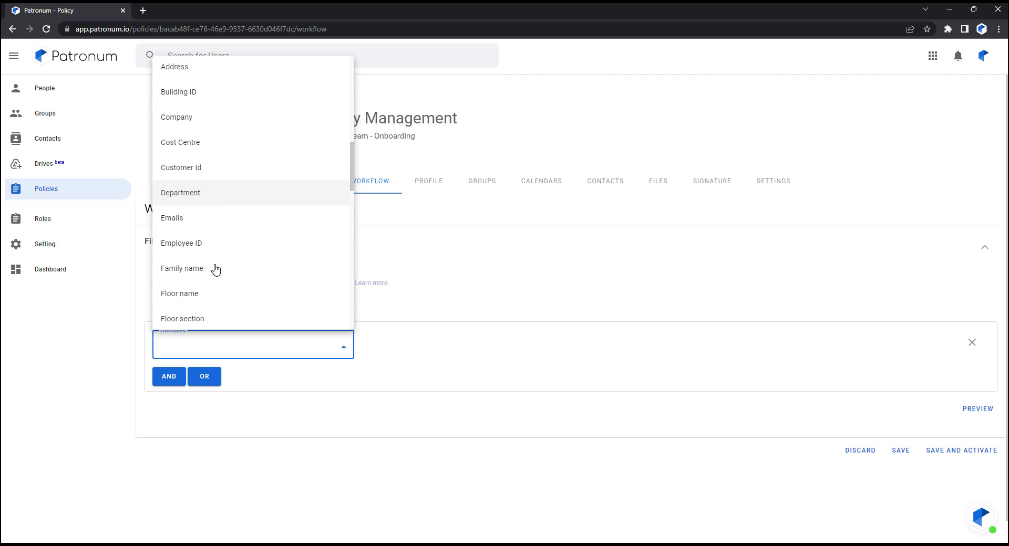
pyautogui.scroll(-2, 242, 242)
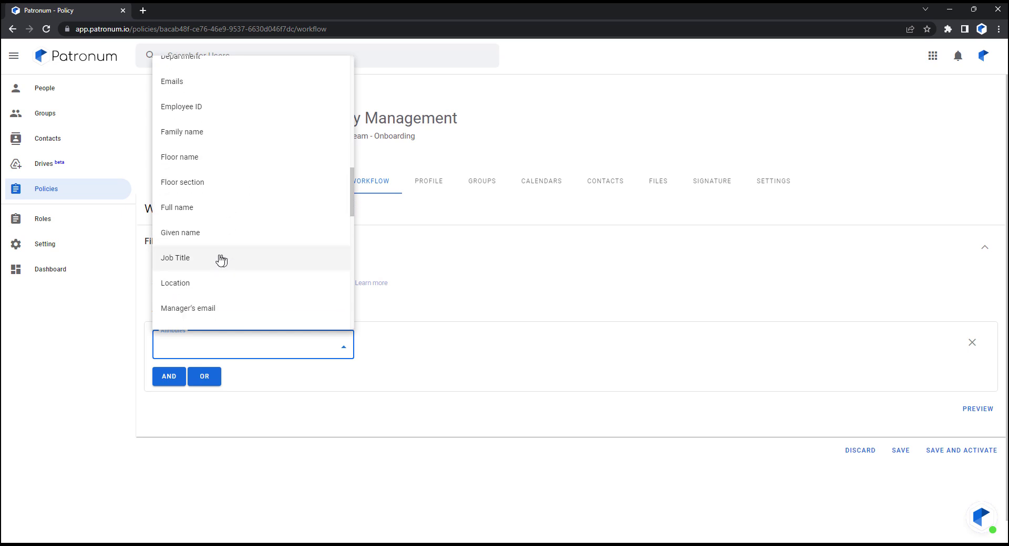
pyautogui.click(513, 299)
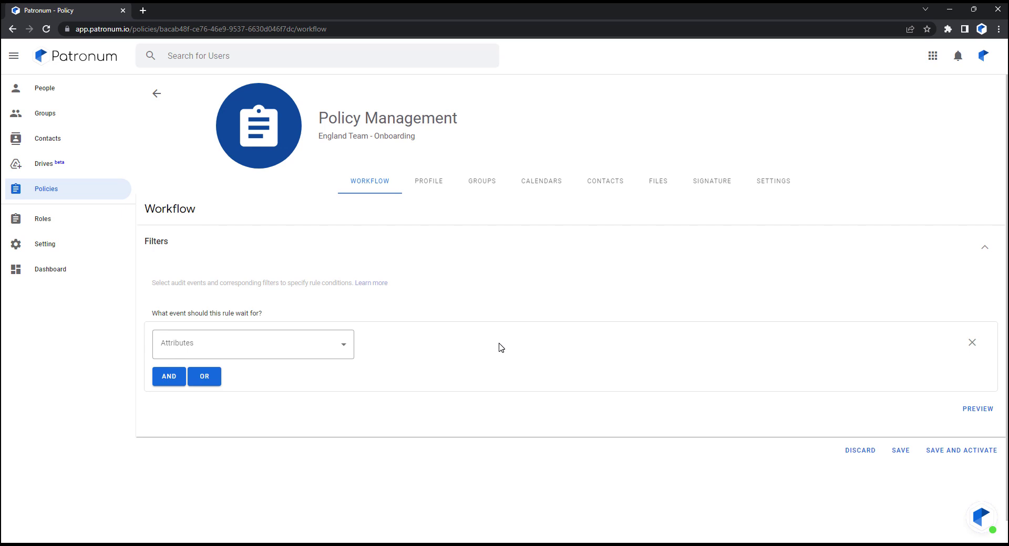
# - Preview the onboarding policy's target users from start to end of the list, and close the preview
pyautogui.click(978, 413)
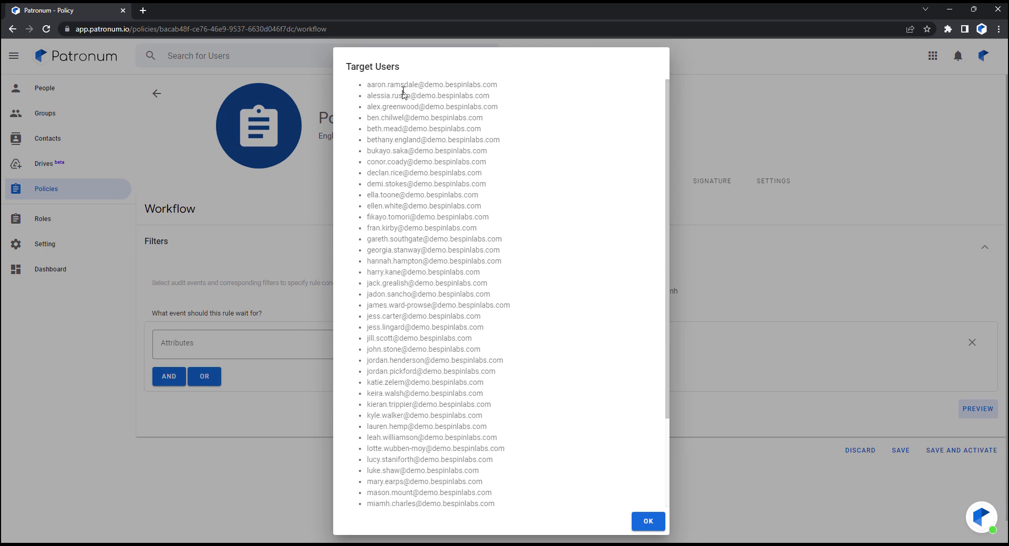
pyautogui.scroll(-3, 404, 121)
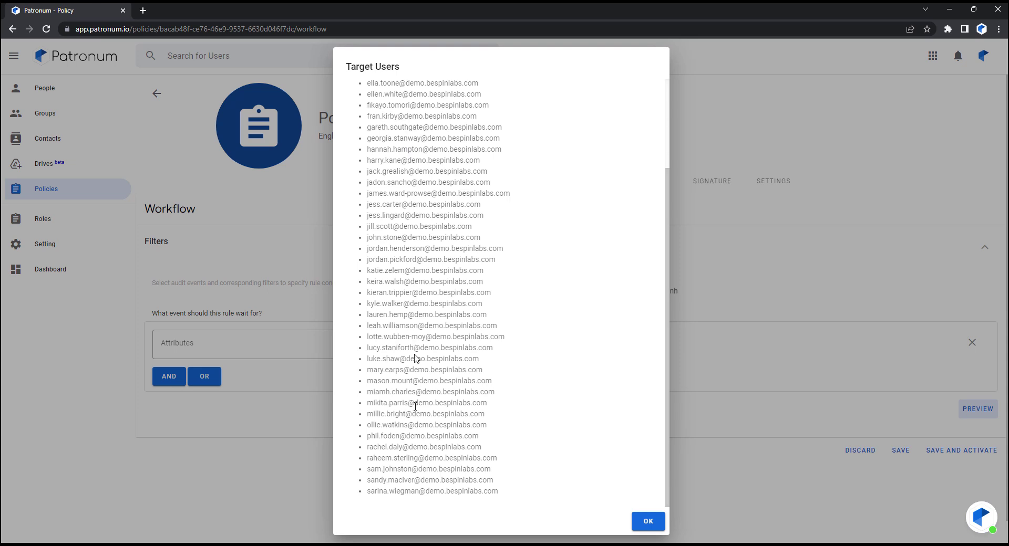
pyautogui.scroll(3, 425, 435)
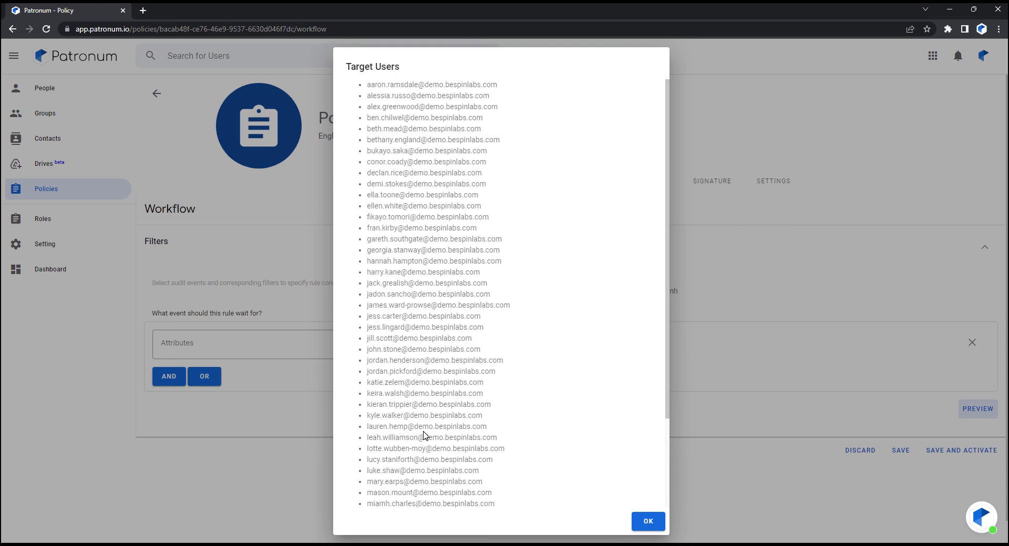
pyautogui.click(648, 522)
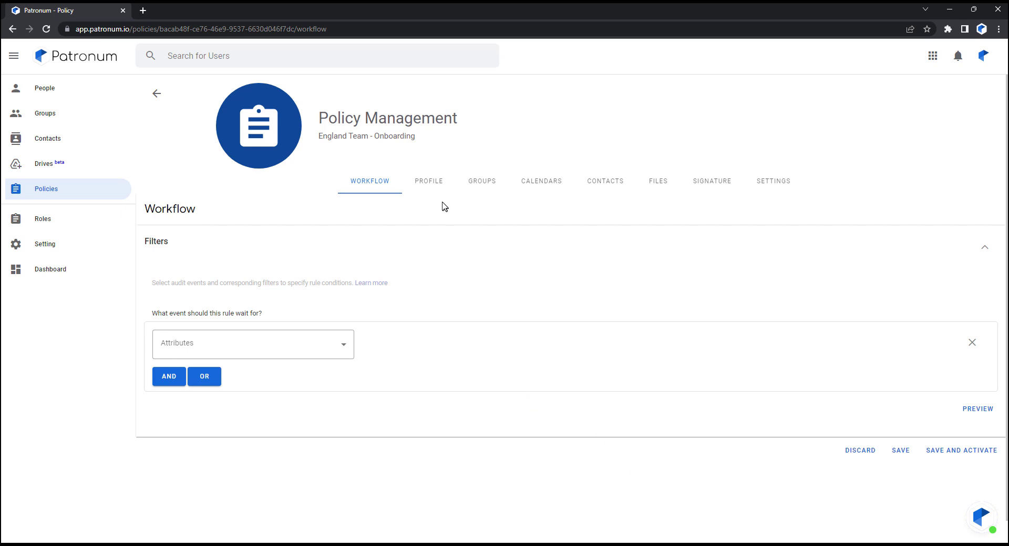
# - Review the contact, employee and recovery fields in the policy profile's User Details, including the manager choices, and cancel without changes
pyautogui.click(428, 184)
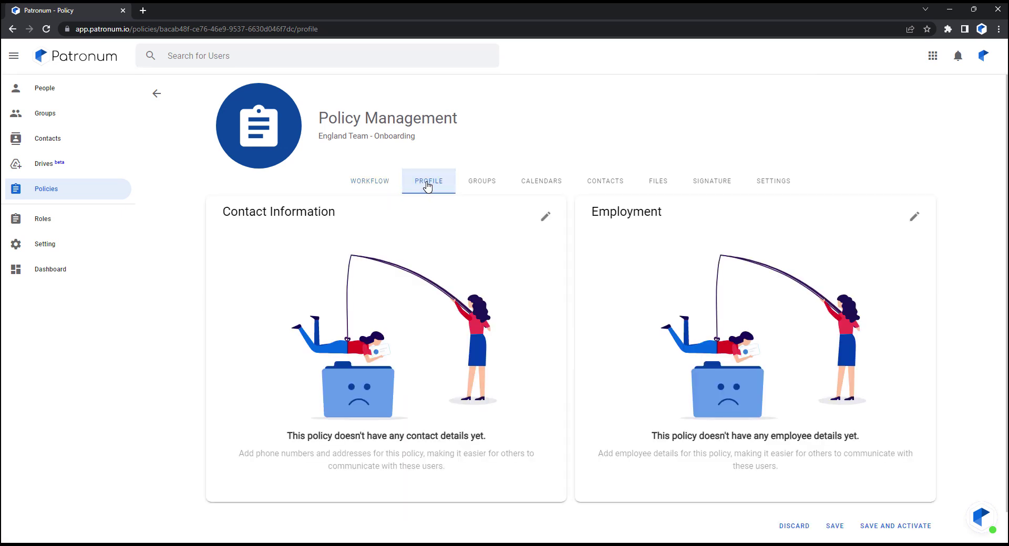
pyautogui.click(544, 216)
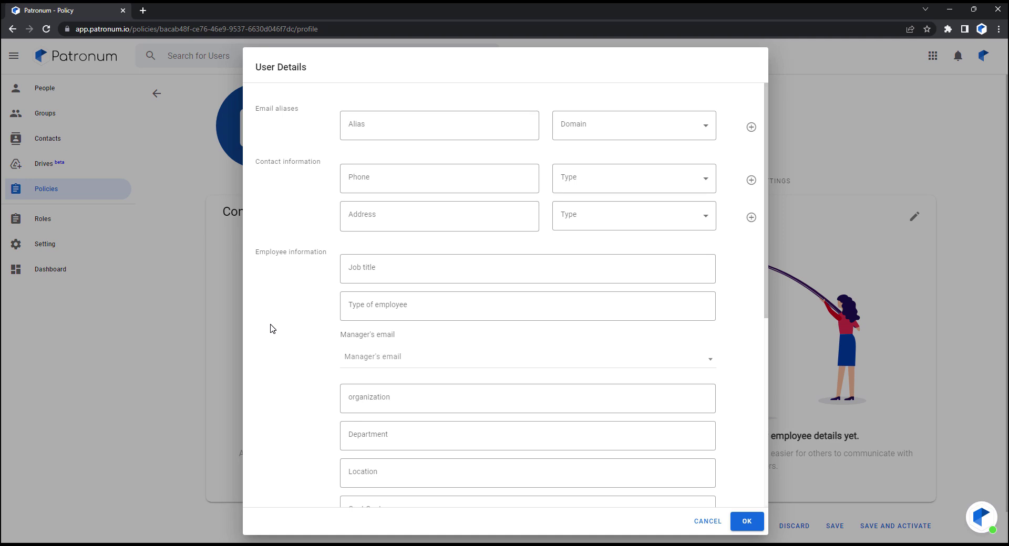
pyautogui.click(376, 362)
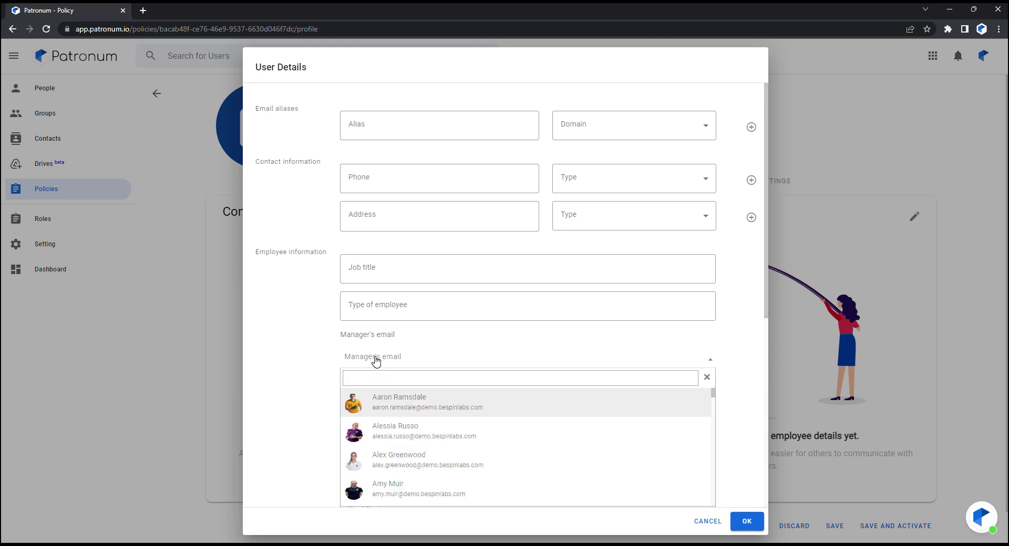
pyautogui.click(294, 359)
pyautogui.scroll(-3, 294, 359)
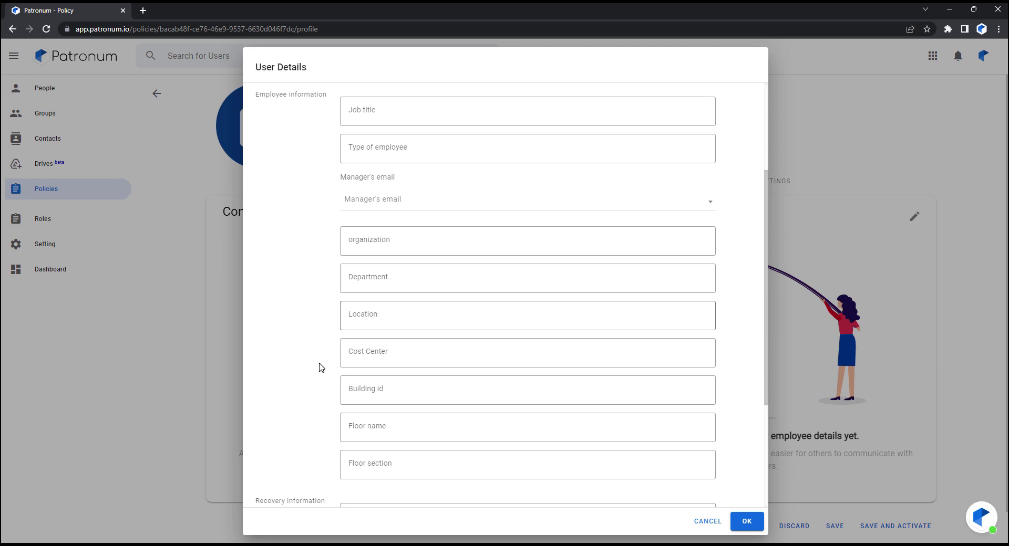
pyautogui.scroll(-3, 321, 364)
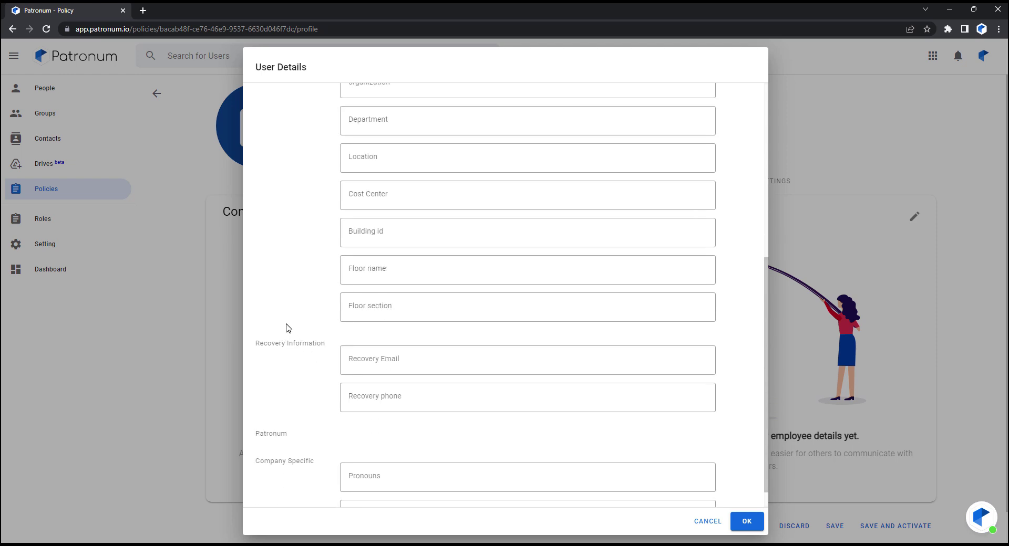
pyautogui.scroll(6, 288, 328)
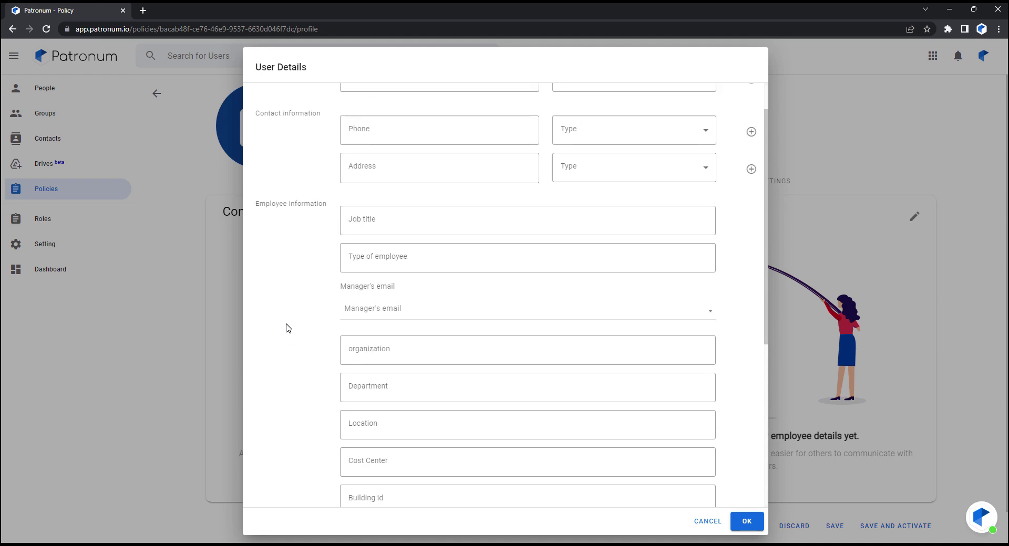
pyautogui.click(717, 524)
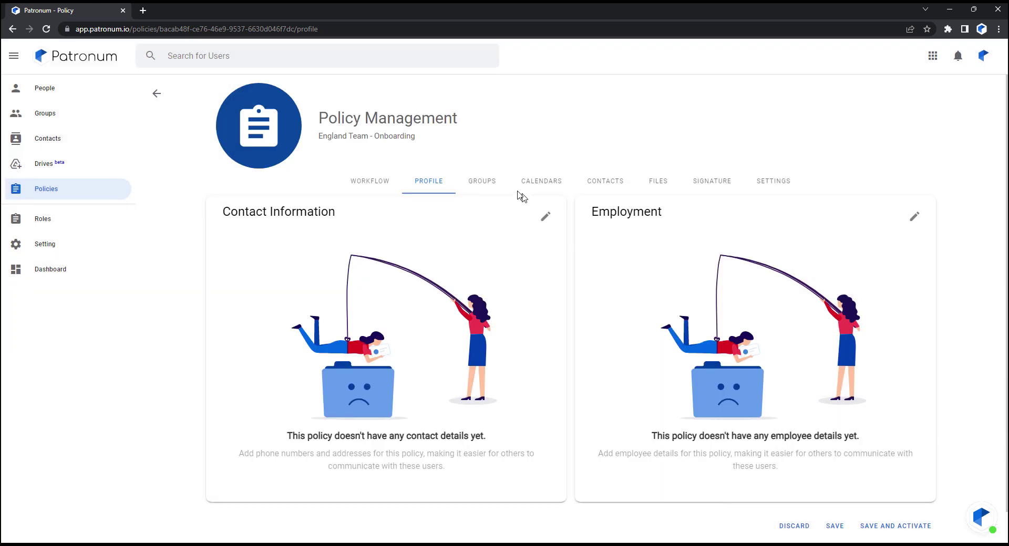
# - Review the groups the onboarding policy can add users to, and cancel without choosing one
pyautogui.click(483, 185)
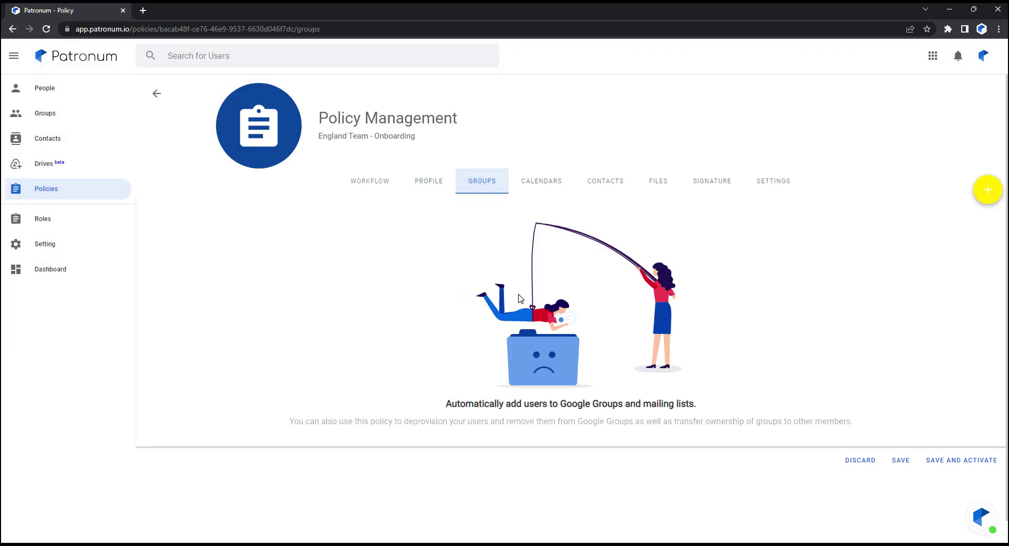
pyautogui.click(987, 195)
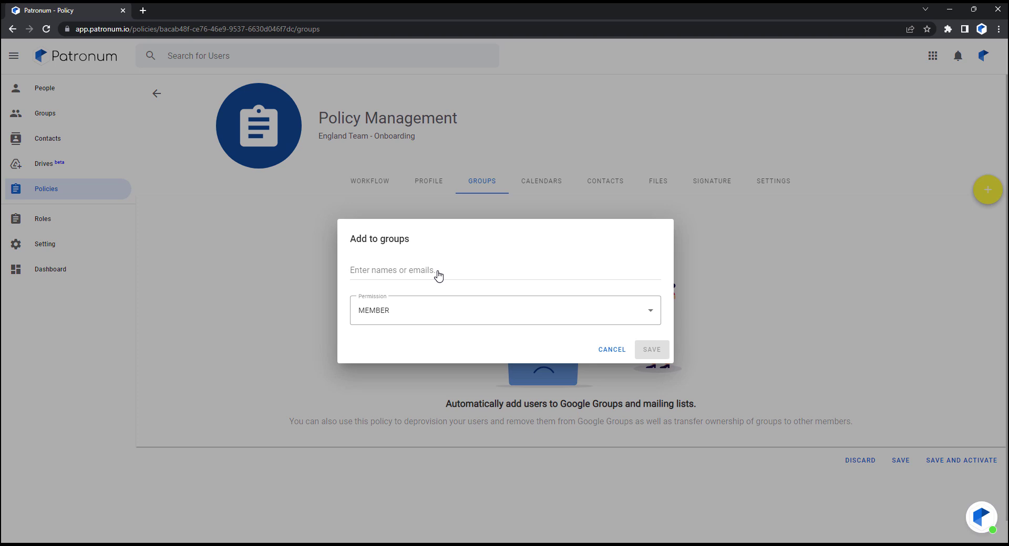
pyautogui.click(438, 275)
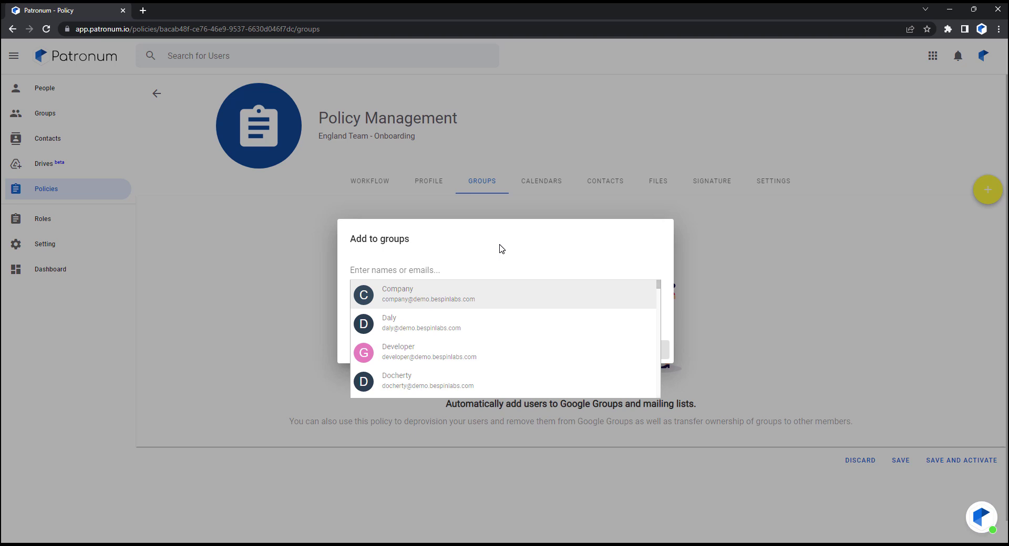
pyautogui.click(579, 243)
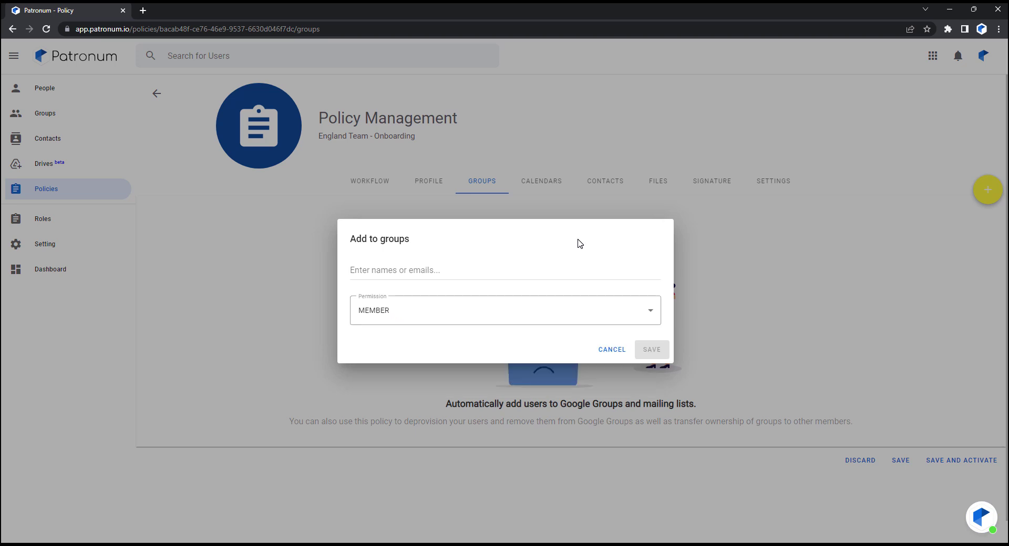
pyautogui.click(610, 350)
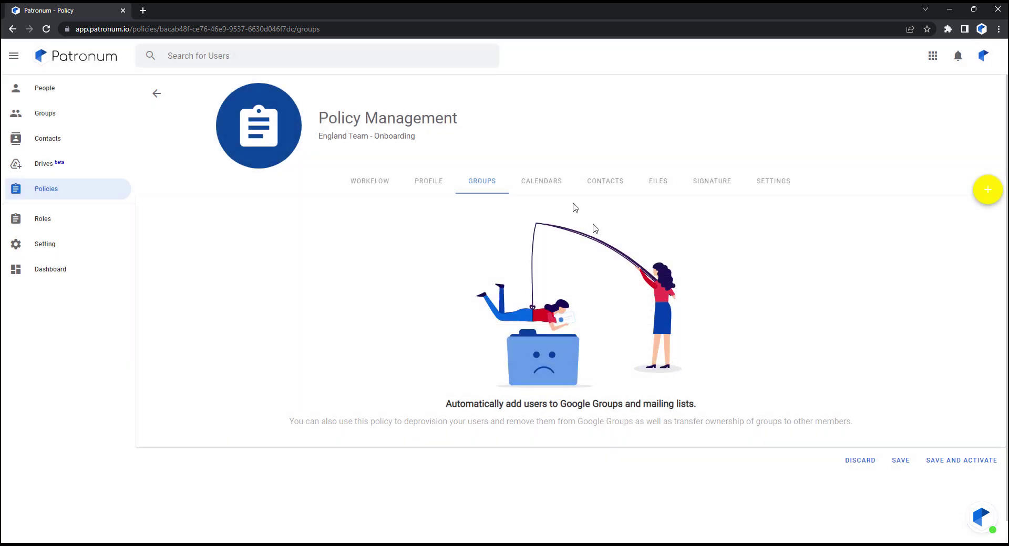
# - Start provisioning a calendar in the onboarding policy with Username as the source, and review the other users available for sharing before cancelling that choice
pyautogui.click(534, 192)
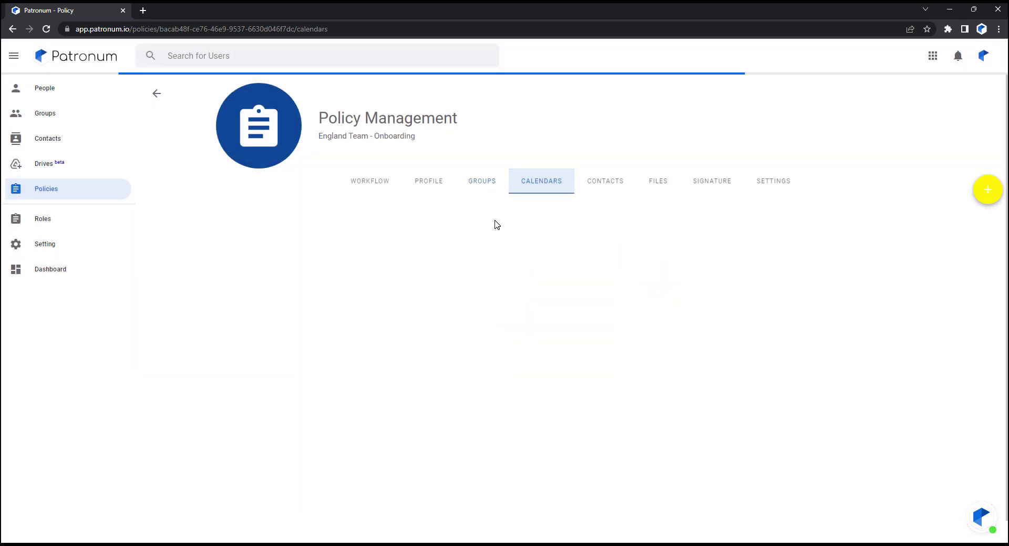
pyautogui.moveTo(988, 193)
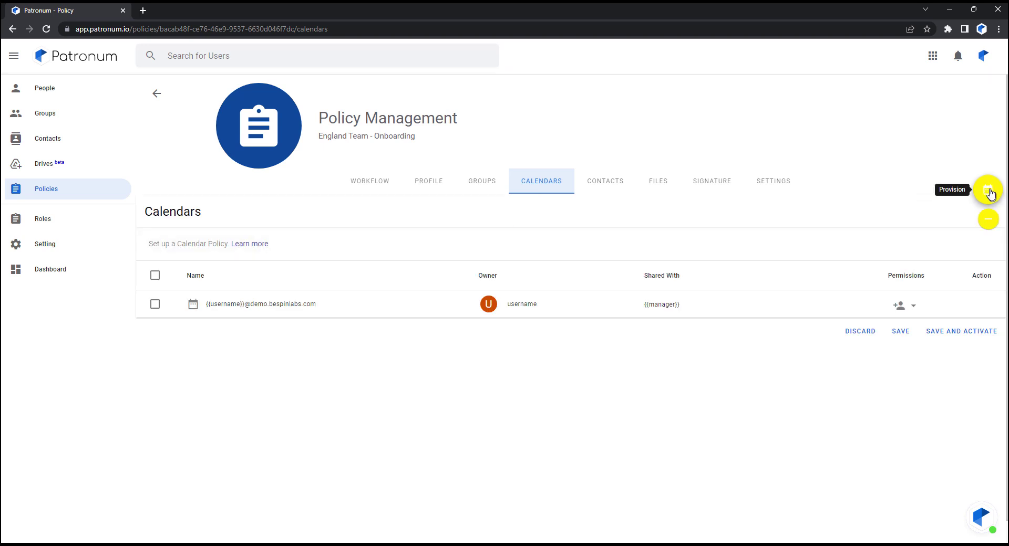
pyautogui.click(988, 193)
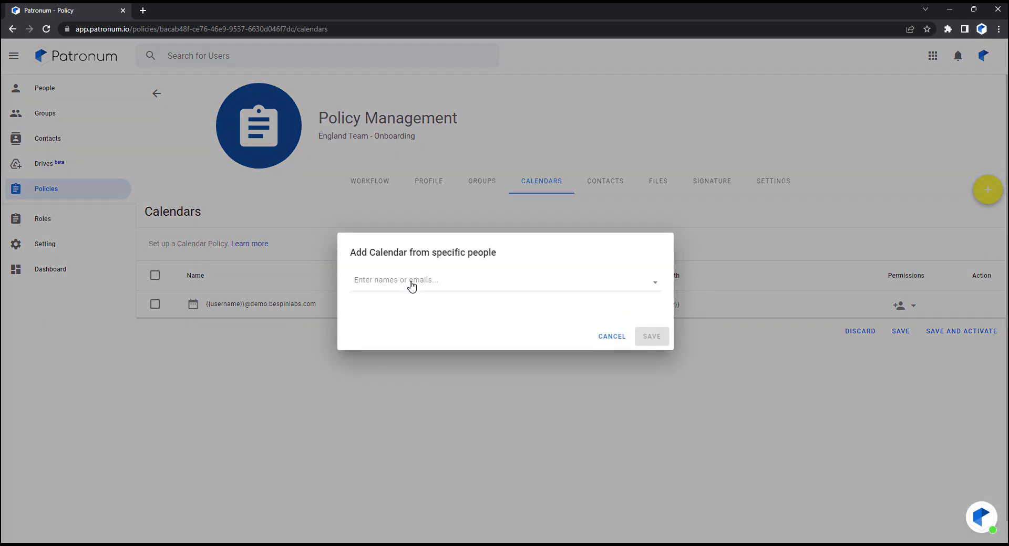
pyautogui.click(411, 286)
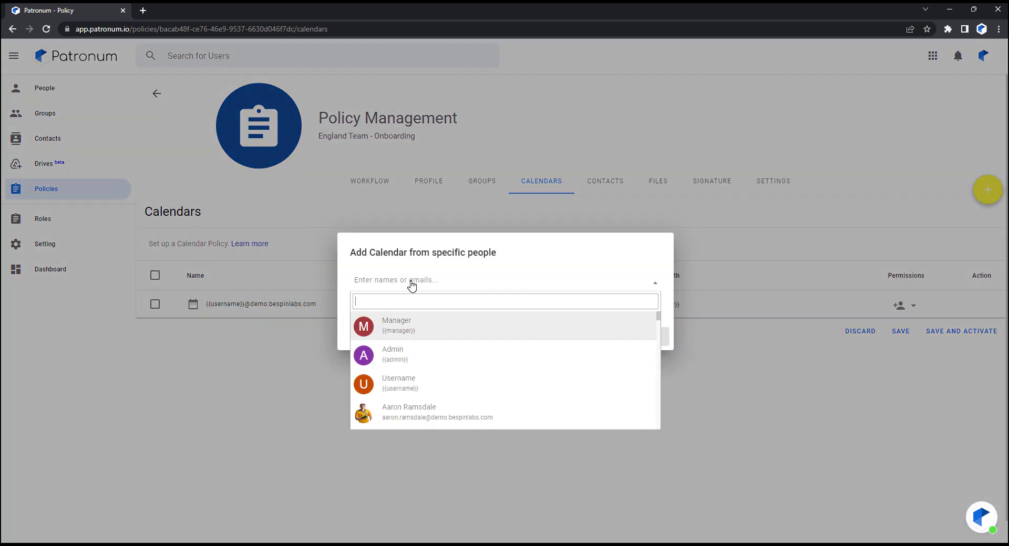
pyautogui.click(394, 384)
pyautogui.click(401, 288)
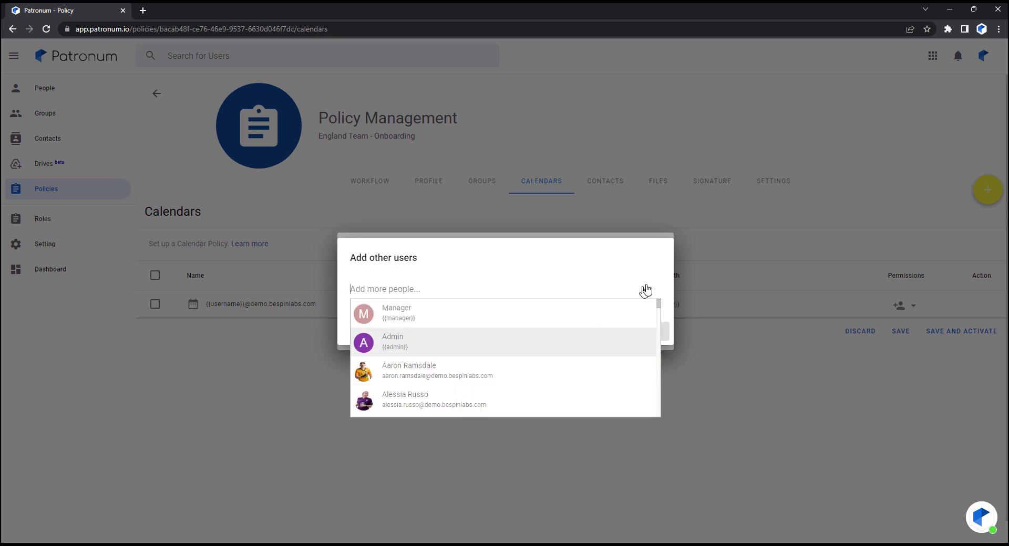
pyautogui.click(674, 273)
pyautogui.click(614, 336)
# - Change the calendar source to a specific person, review the permission levels, and cancel adding the calendar
pyautogui.click(457, 284)
pyautogui.scroll(-3, 458, 345)
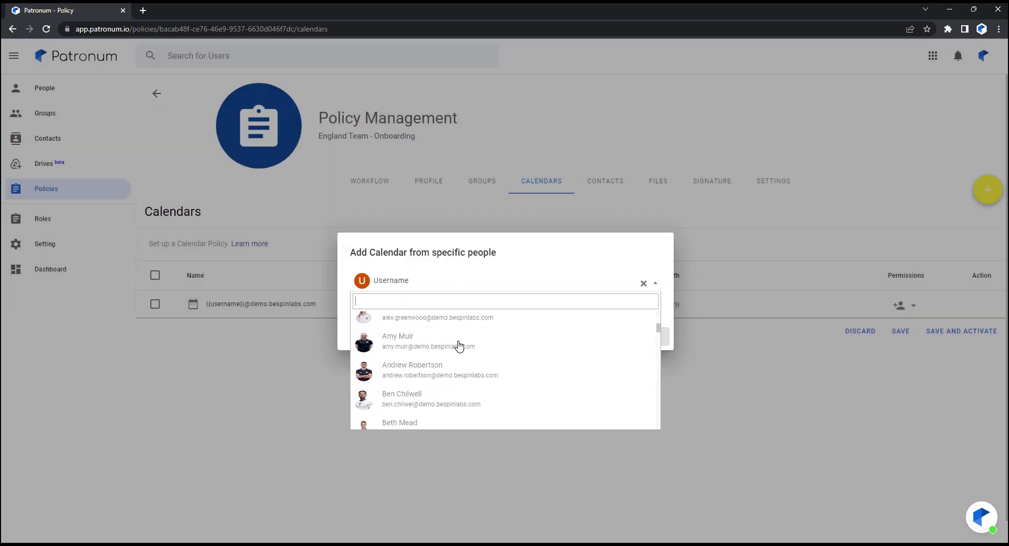
pyautogui.click(414, 342)
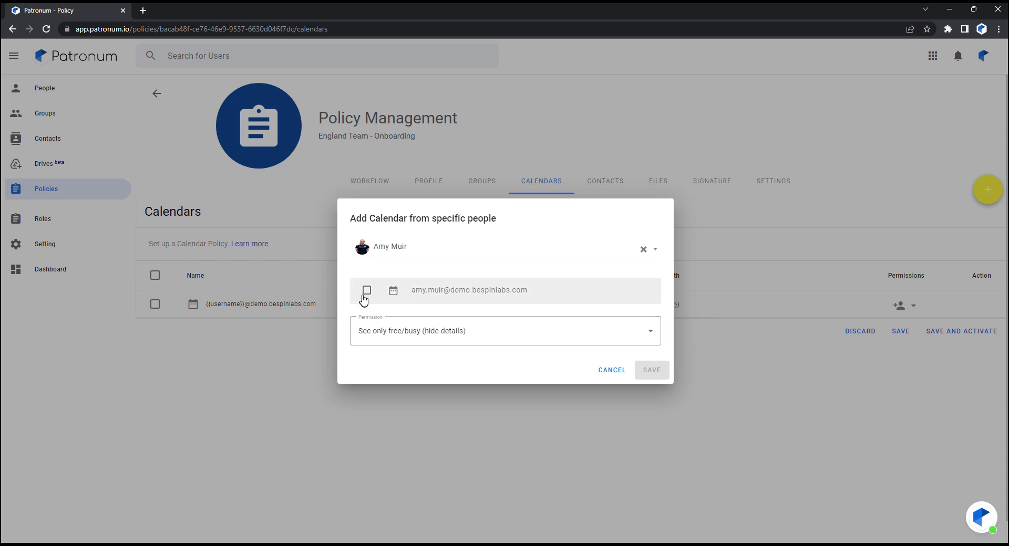
pyautogui.click(464, 338)
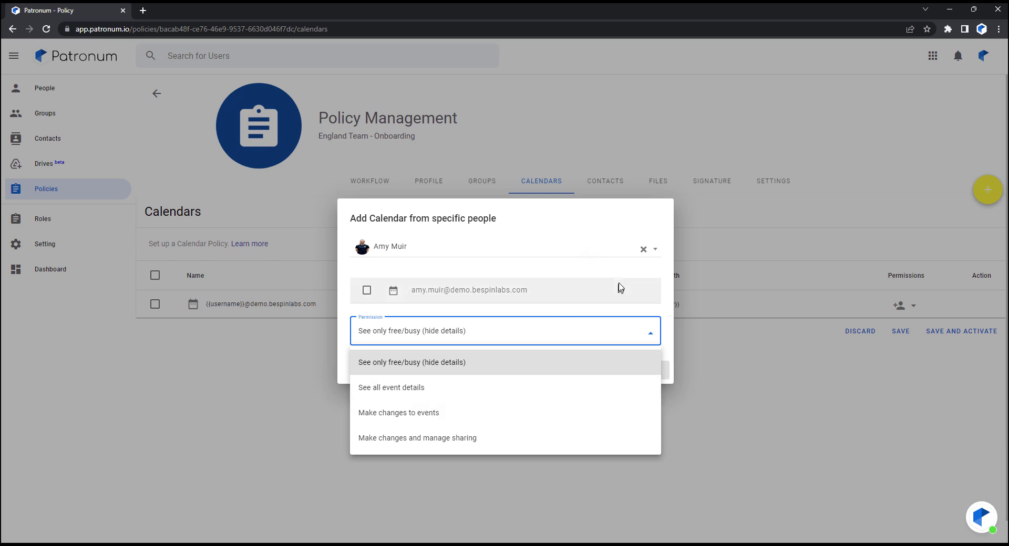
pyautogui.click(637, 362)
pyautogui.click(608, 368)
# - Set up a contact label from Directory Contacts in the onboarding policy, named England Team Members, and continue with Advanced Filter enabled
pyautogui.click(609, 185)
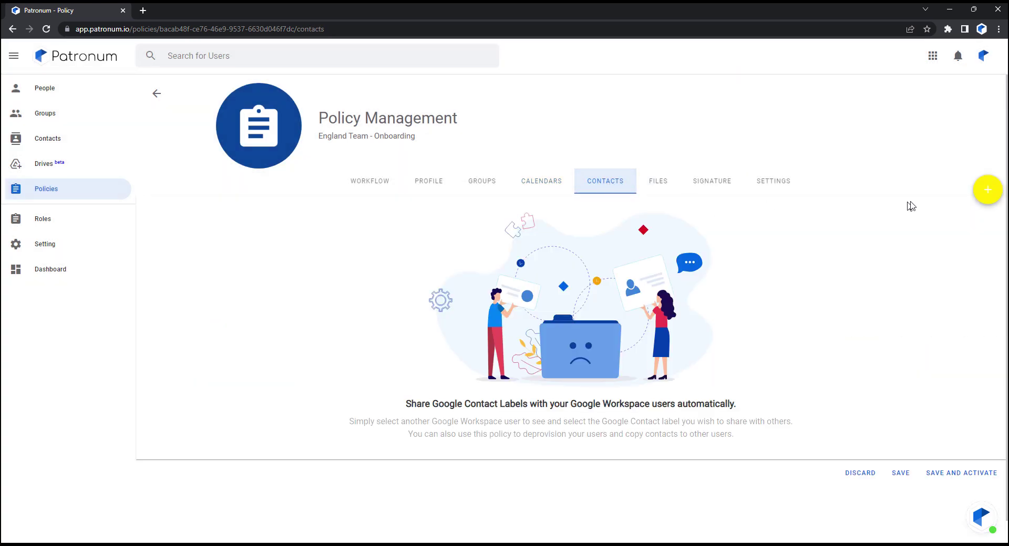
pyautogui.click(985, 189)
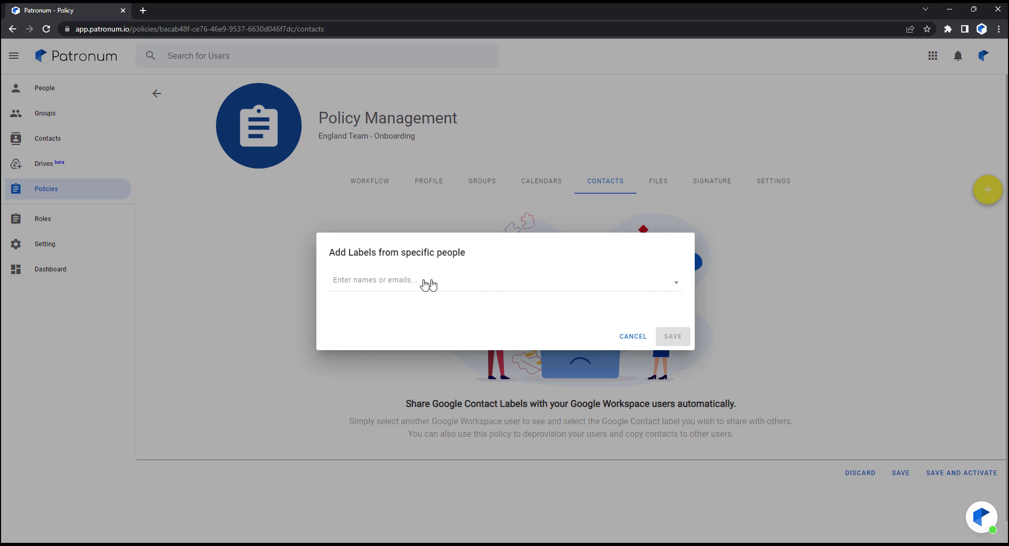
pyautogui.click(411, 286)
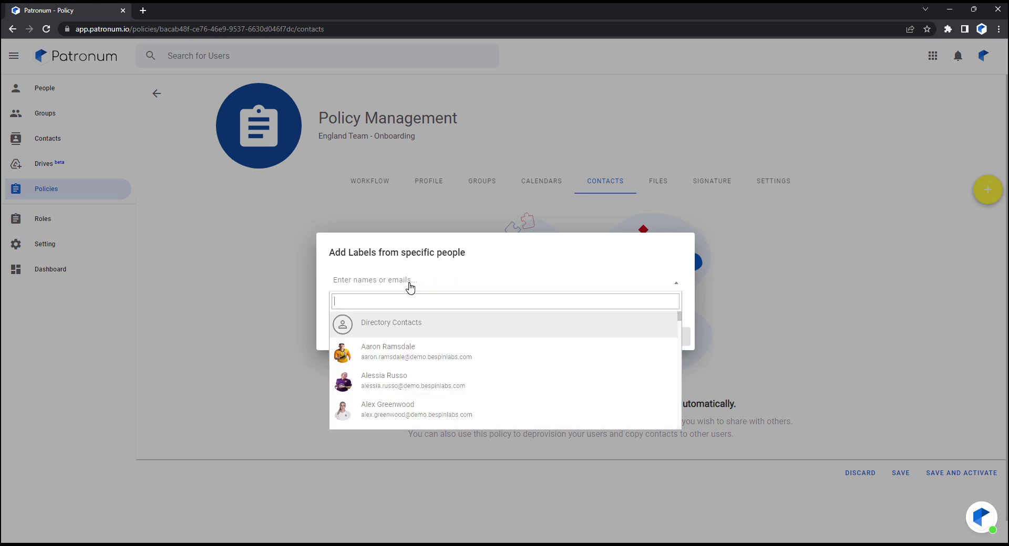
pyautogui.click(376, 329)
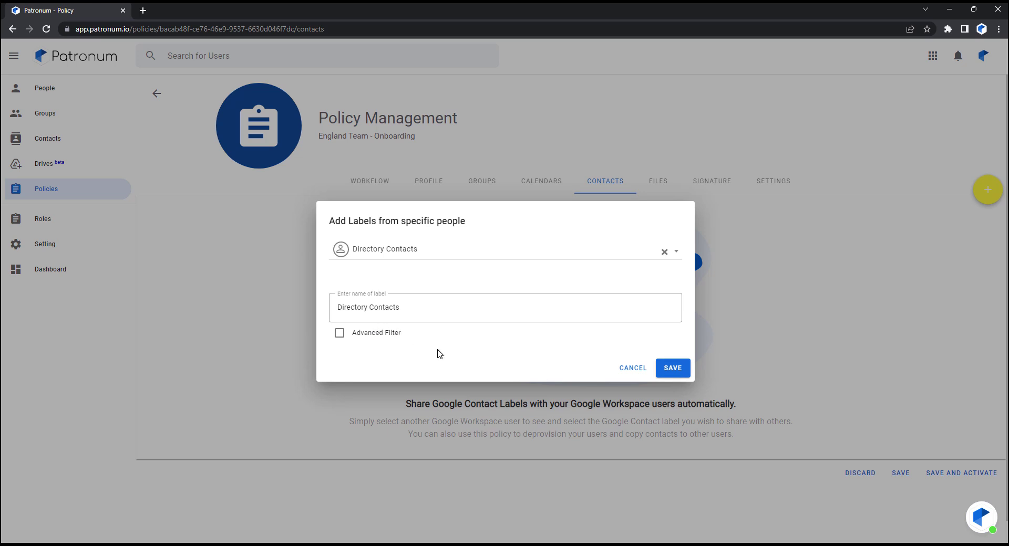
pyautogui.click(339, 309)
pyautogui.moveTo(338, 309); pyautogui.dragTo(444, 309)
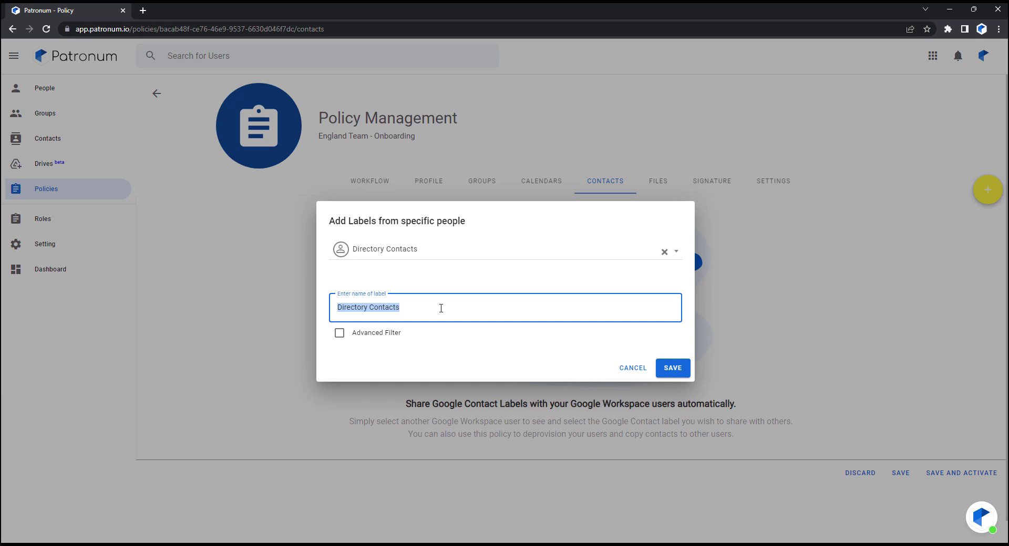
pyautogui.write('England Team Members')
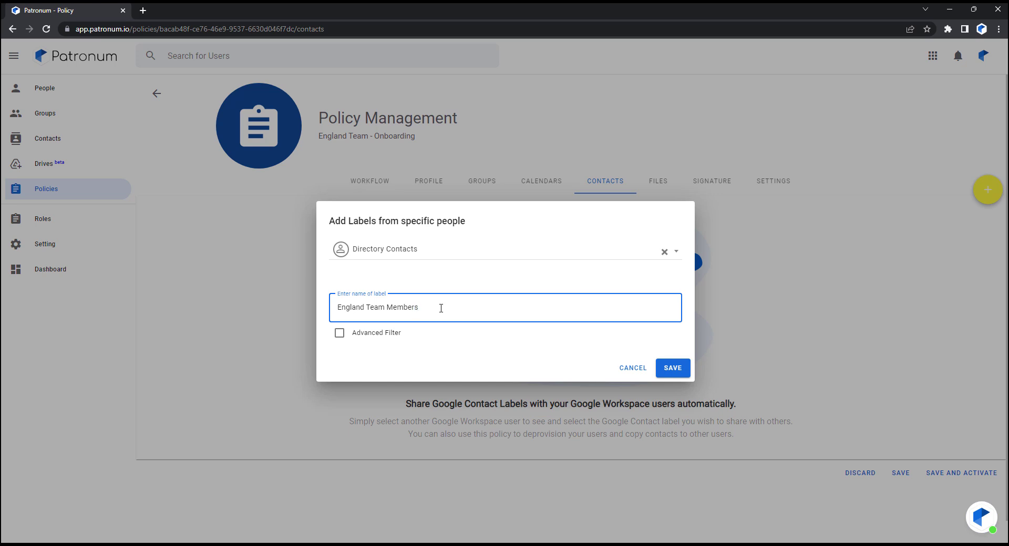
pyautogui.click(340, 333)
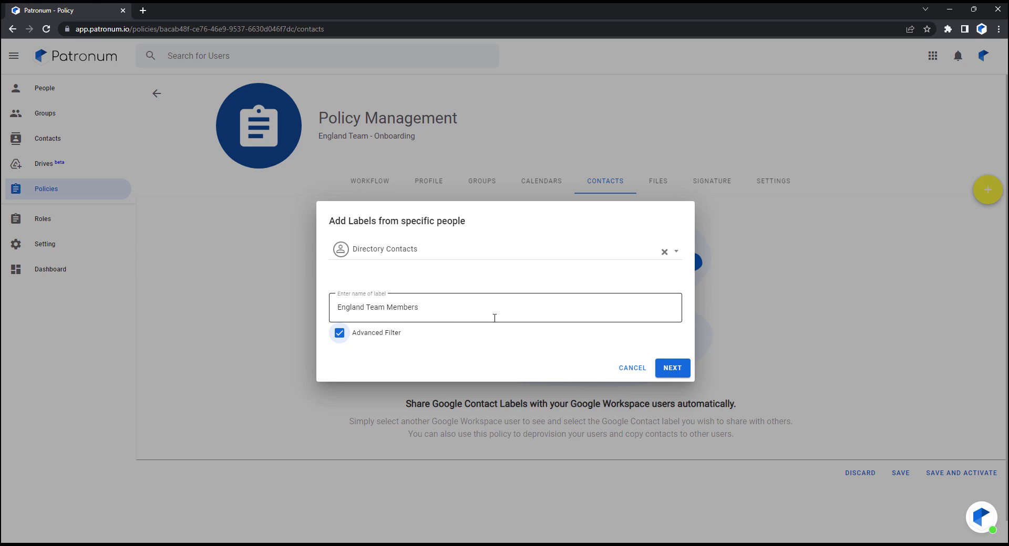
pyautogui.click(673, 369)
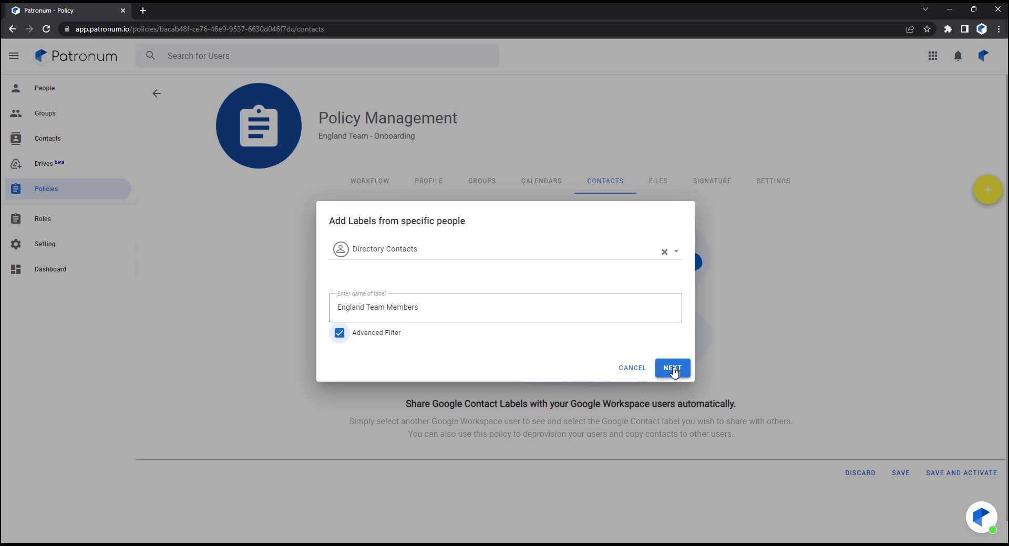
# - Set the contact label's filter to Department Contains England, and cancel the label setup
pyautogui.click(391, 285)
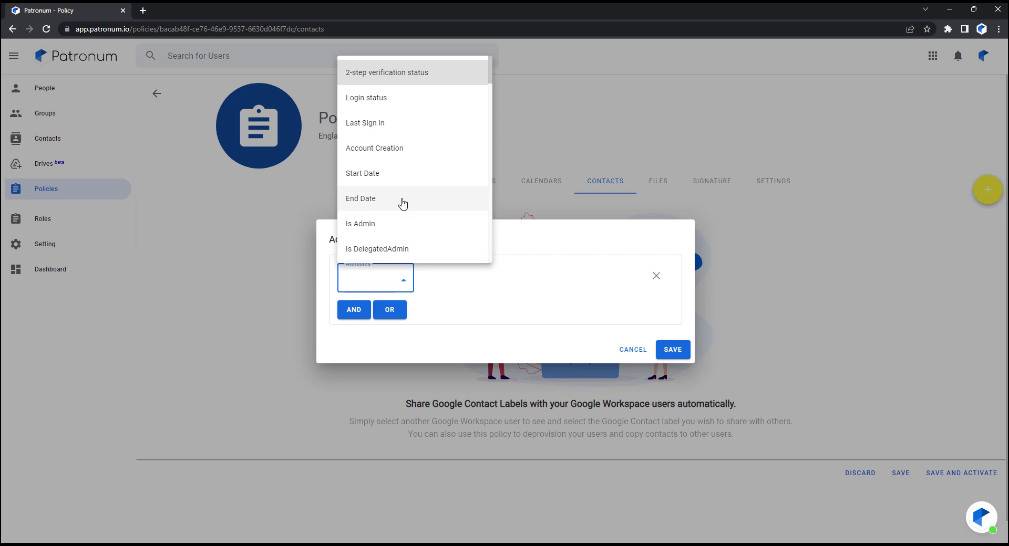
pyautogui.scroll(-12, 403, 204)
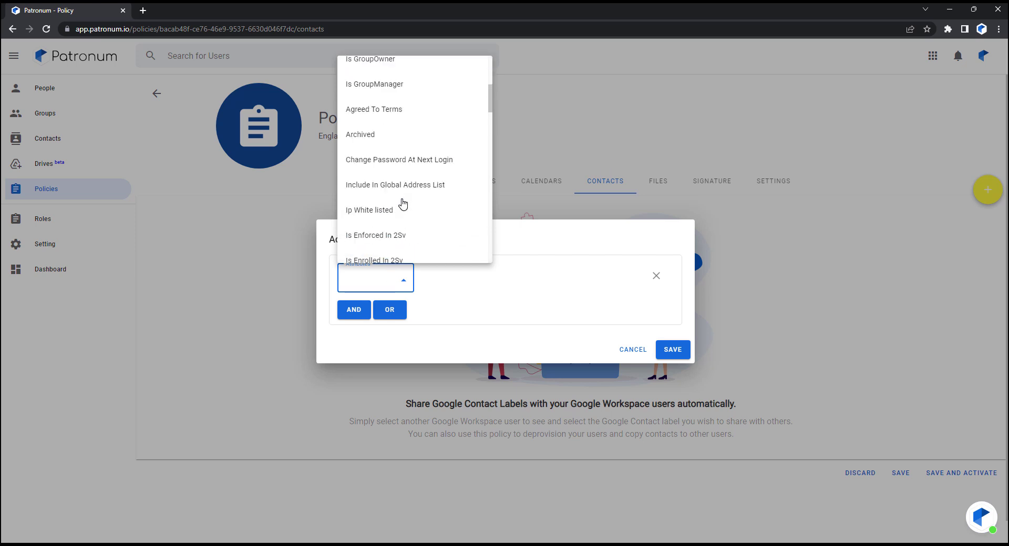
pyautogui.scroll(-5, 402, 204)
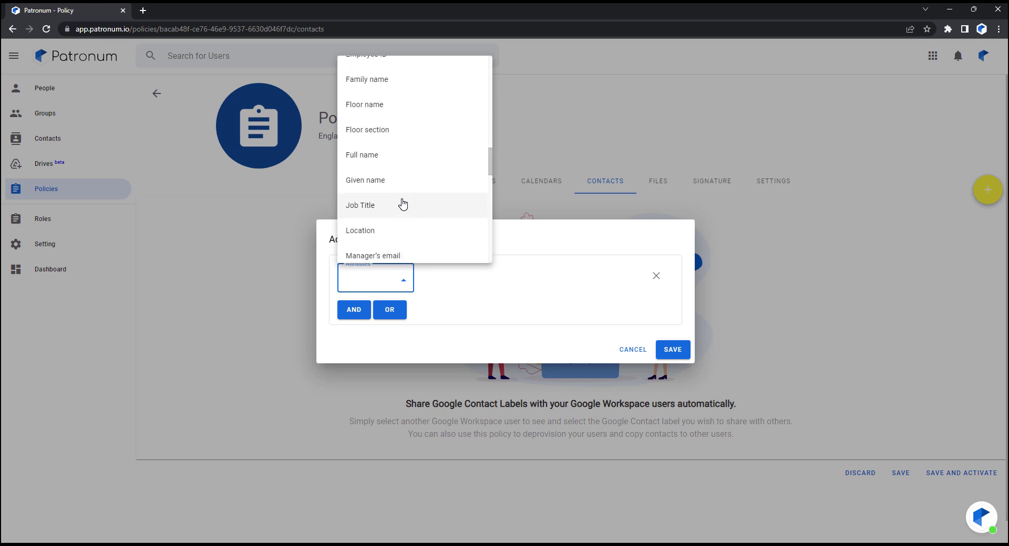
pyautogui.scroll(10, 403, 203)
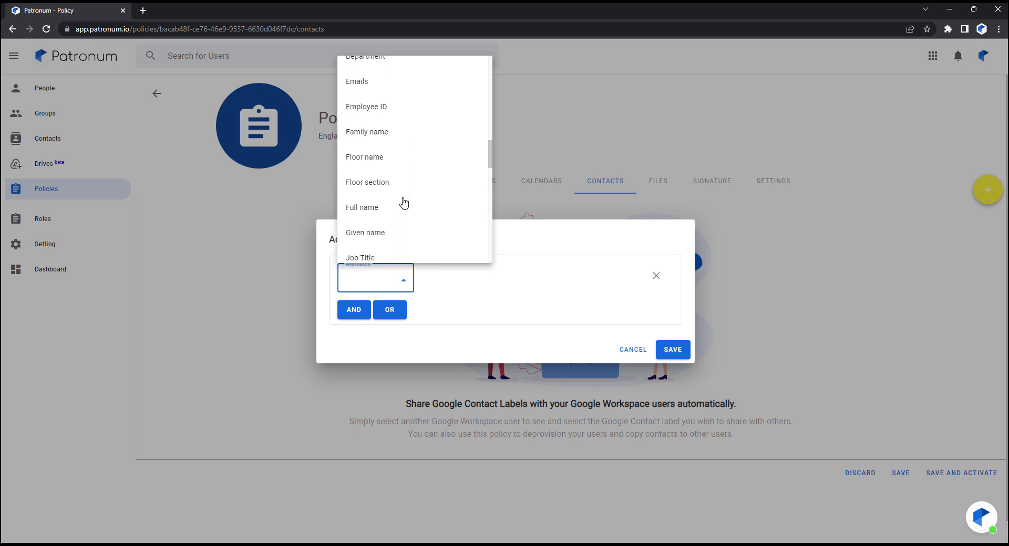
pyautogui.click(384, 161)
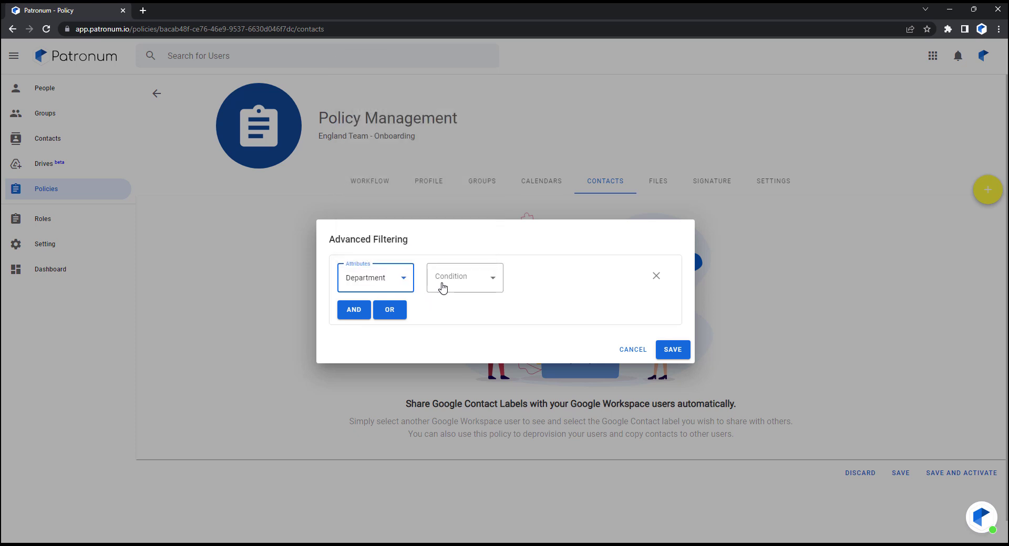
pyautogui.click(443, 286)
pyautogui.click(496, 304)
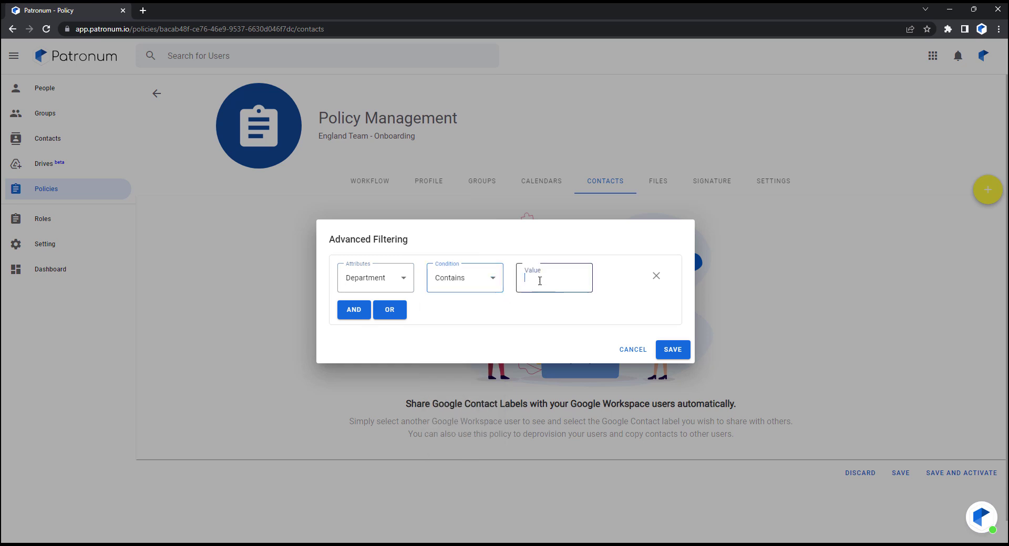
pyautogui.write('England')
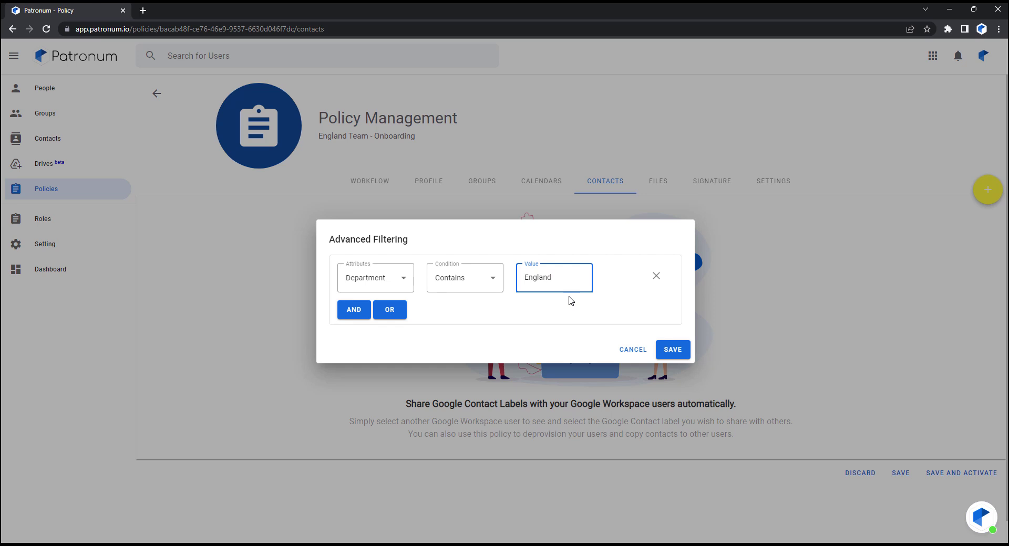
pyautogui.click(626, 352)
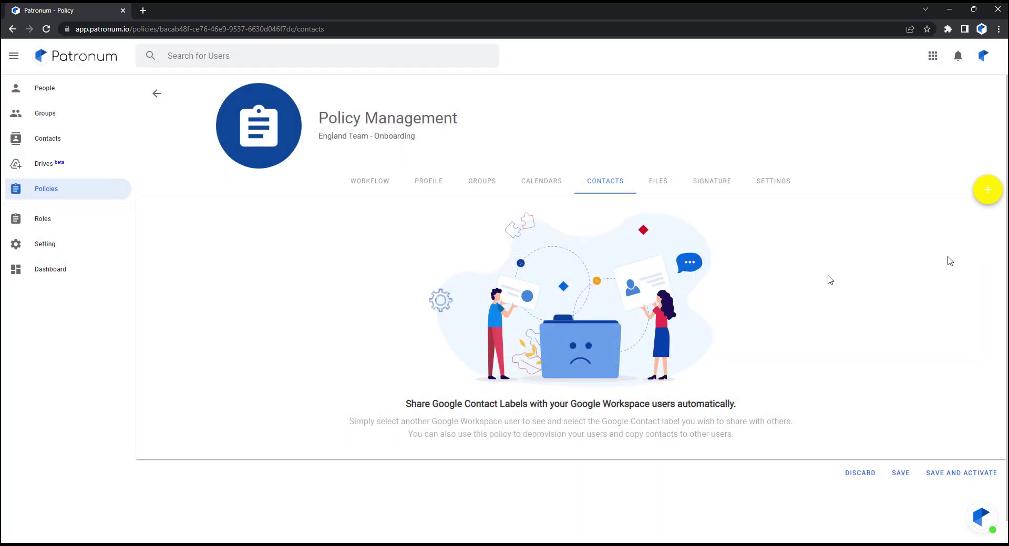
# - Set up sharing of a specific user's England Squad contact label with the Make changes to contacts permission, and cancel without saving
pyautogui.click(987, 189)
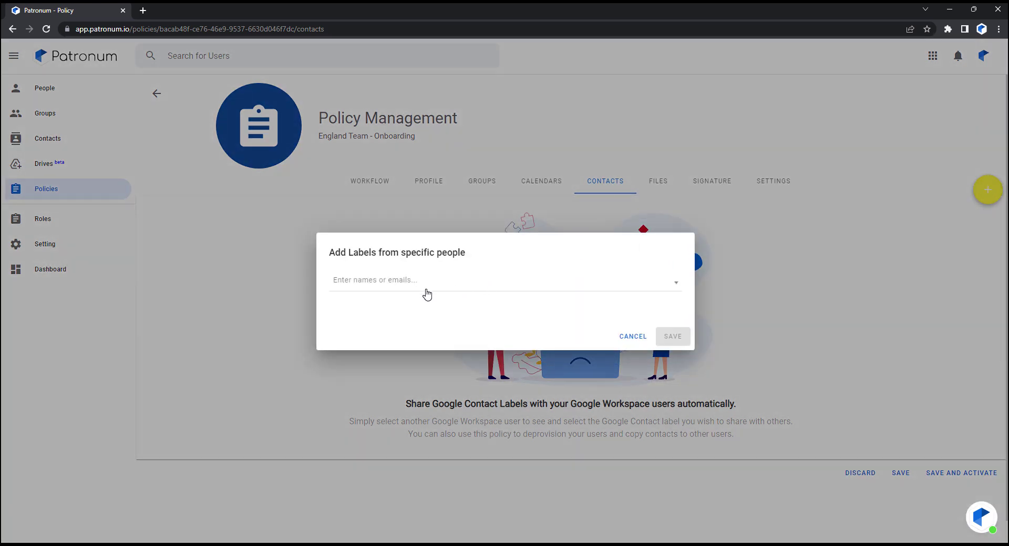
pyautogui.click(425, 293)
pyautogui.write('paul')
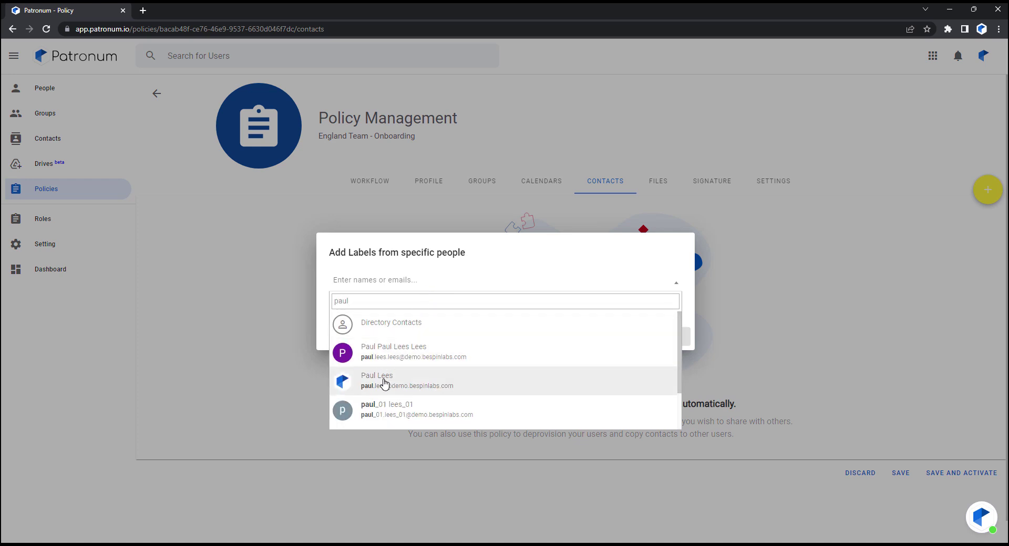
pyautogui.click(387, 383)
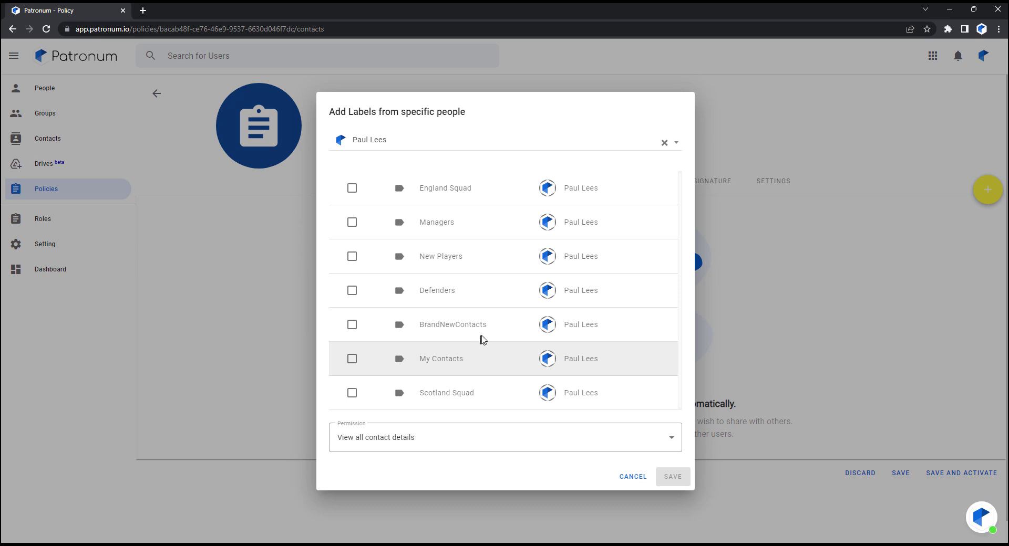
pyautogui.click(352, 190)
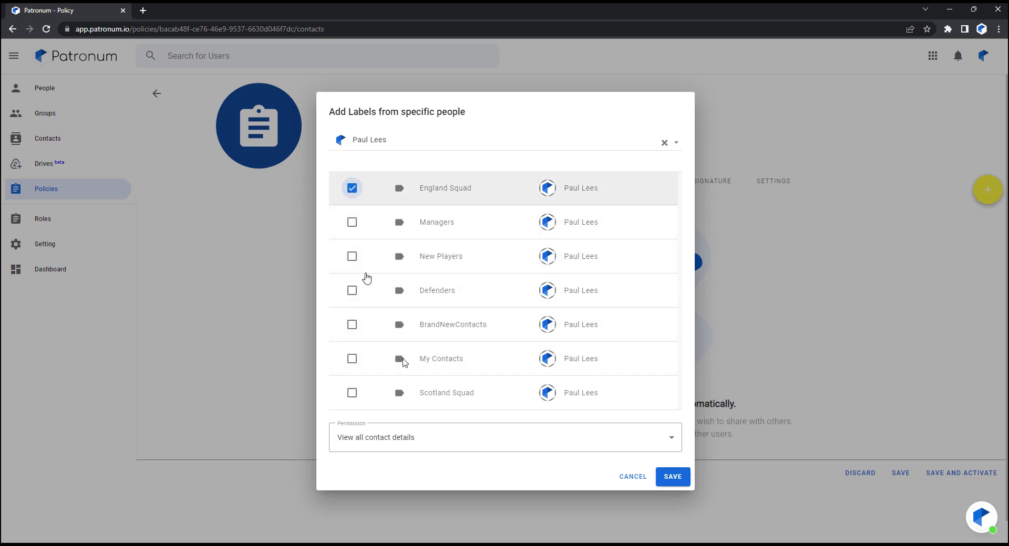
pyautogui.click(417, 447)
pyautogui.click(388, 498)
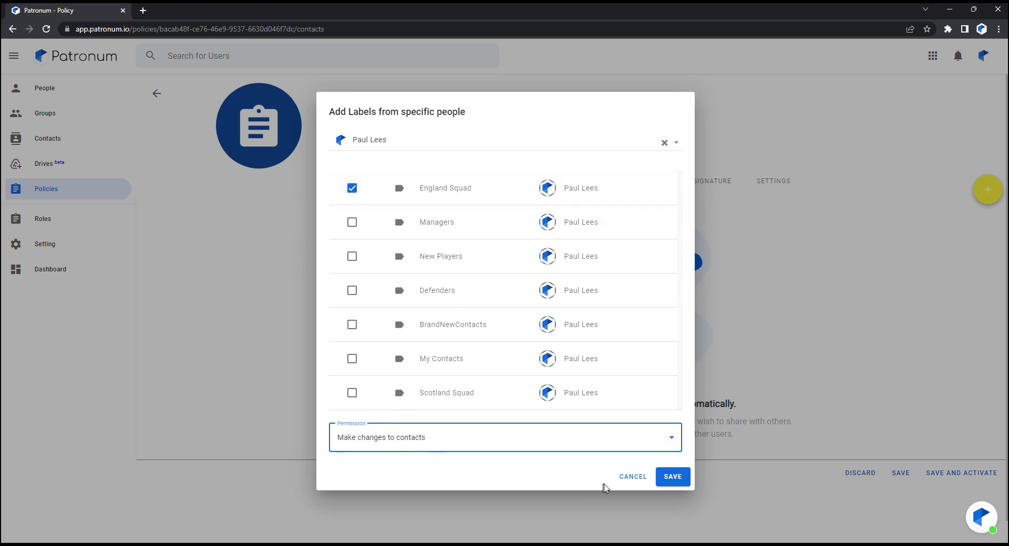
pyautogui.click(632, 479)
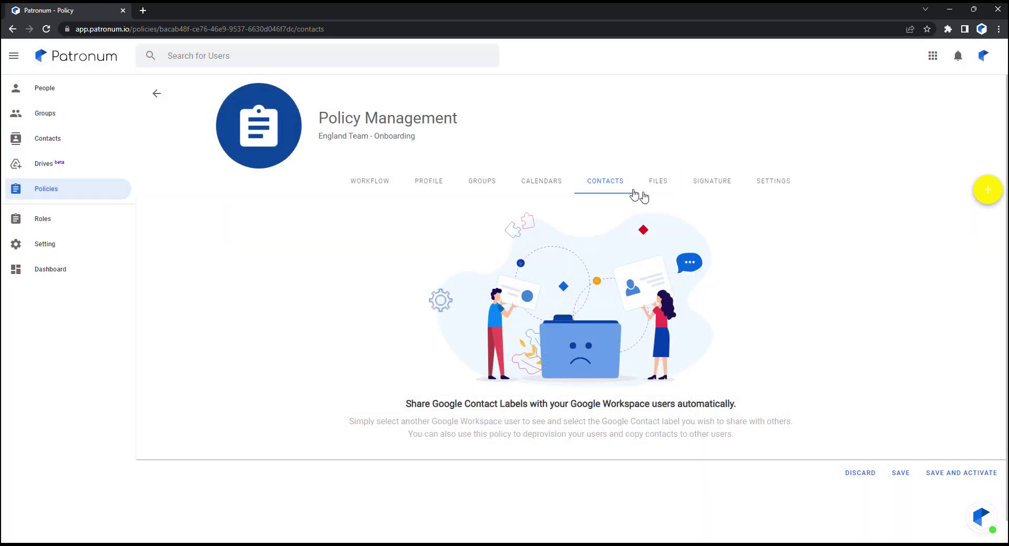
# - Open the onboarding policy's file sharing section and review the options for adding, copying or creating files and folders
pyautogui.click(665, 185)
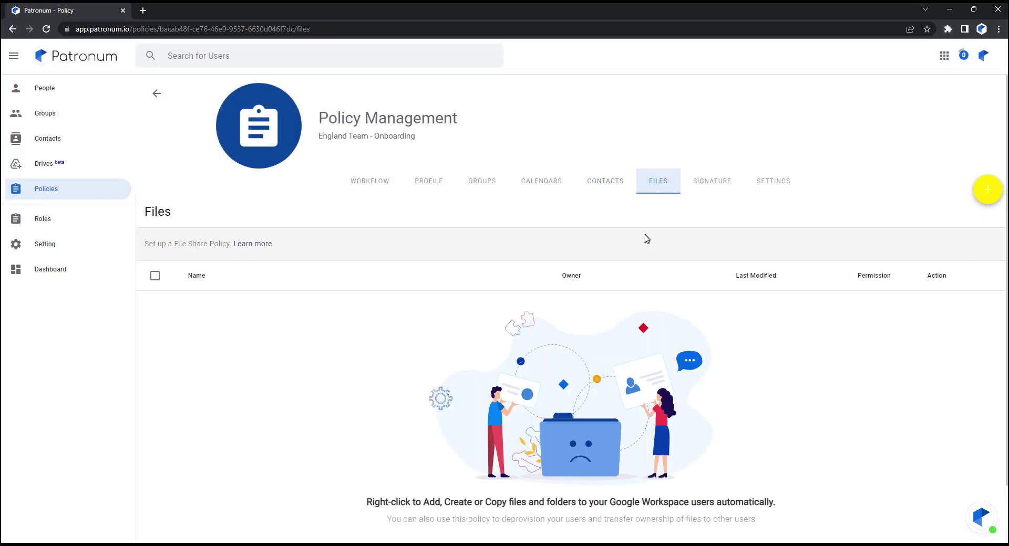
pyautogui.rightClick(321, 279)
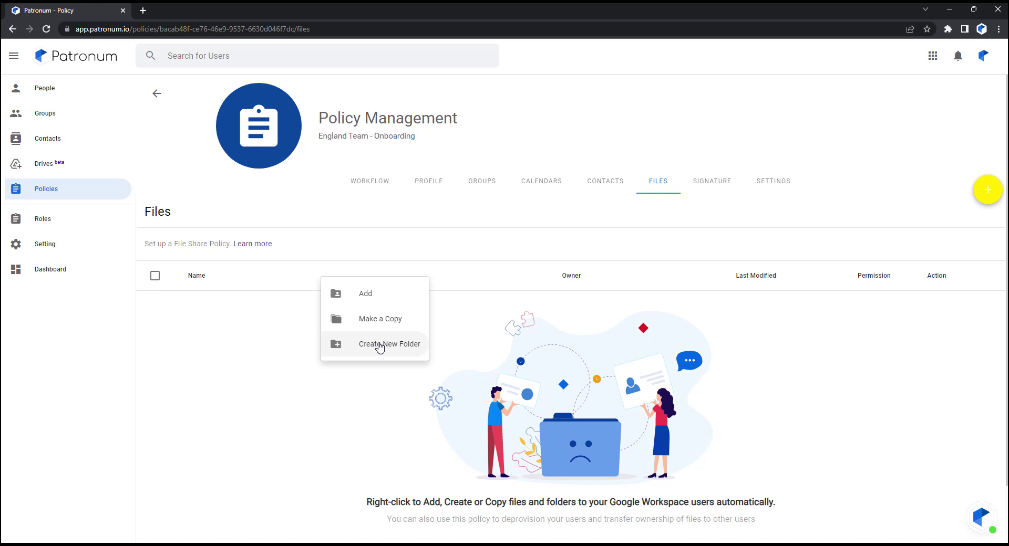
# - Add the last predesigned email signature template to the policy's signature, keeping its default style and colours
pyautogui.click(720, 185)
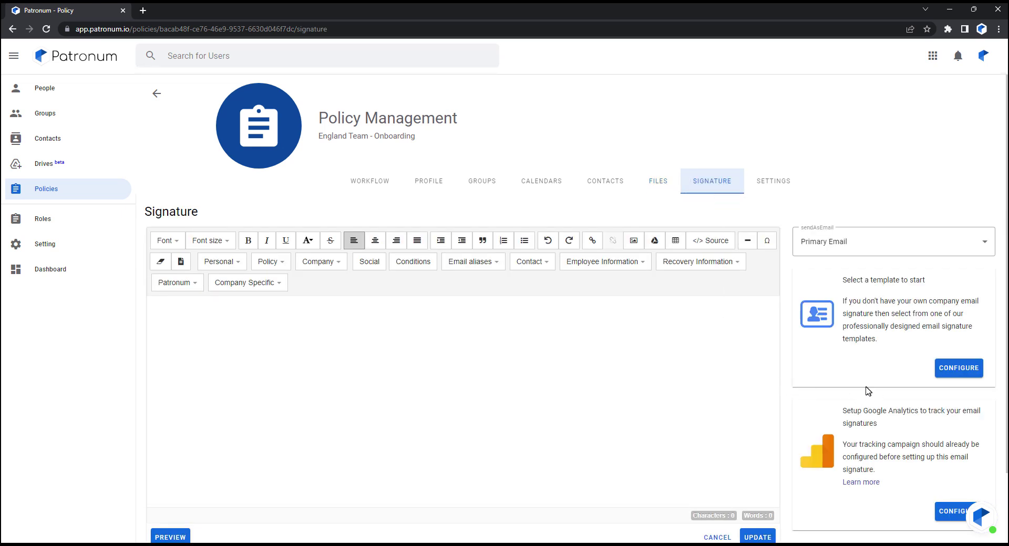
pyautogui.click(959, 368)
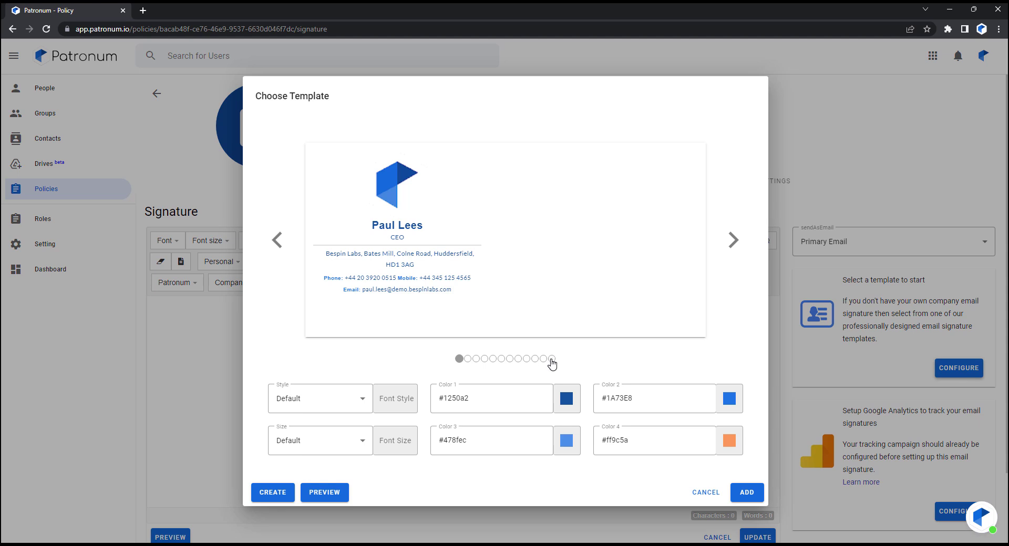
pyautogui.click(551, 359)
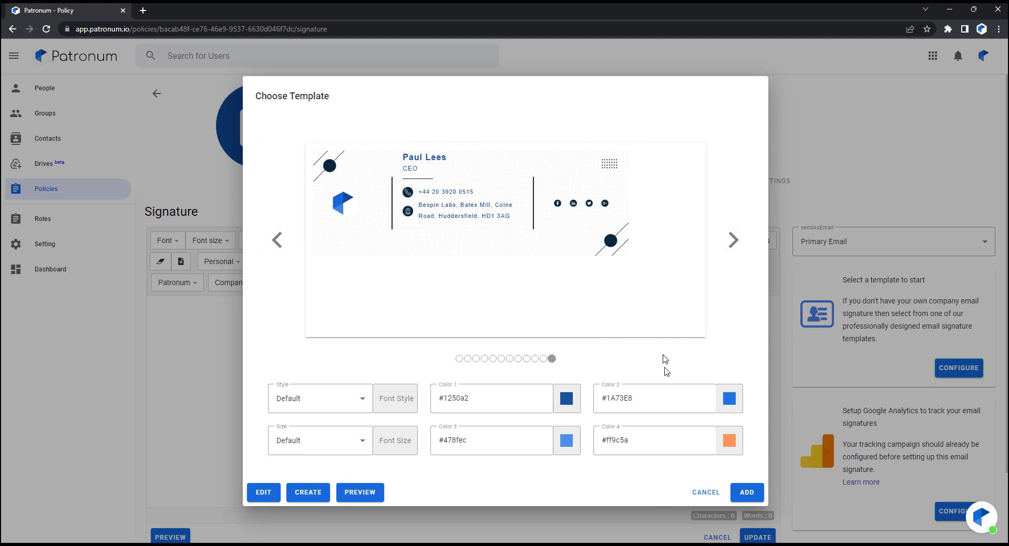
pyautogui.click(744, 496)
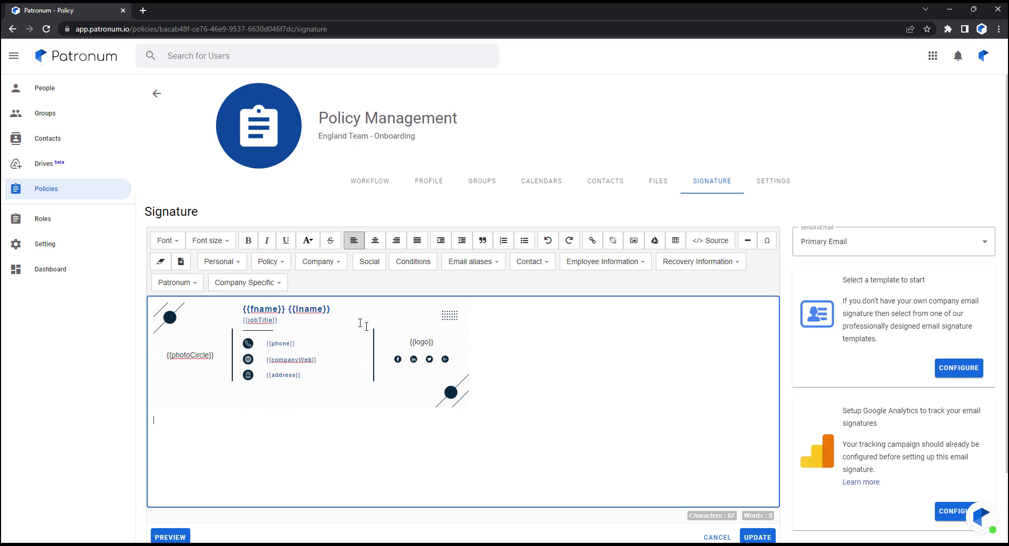
# - Insert the company-specific Working Hours placeholder below the signature template
pyautogui.click(219, 262)
pyautogui.moveTo(275, 280)
pyautogui.mouseDown()
pyautogui.moveTo(281, 295)
pyautogui.moveTo(282, 275)
pyautogui.mouseUp()
pyautogui.click(320, 278)
pyautogui.click(190, 425)
pyautogui.click(254, 286)
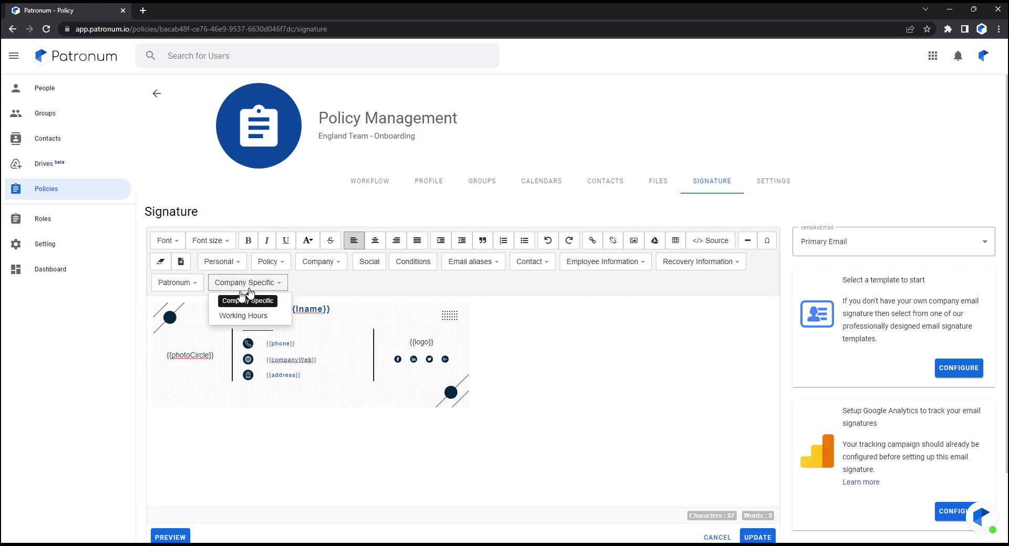
pyautogui.click(239, 316)
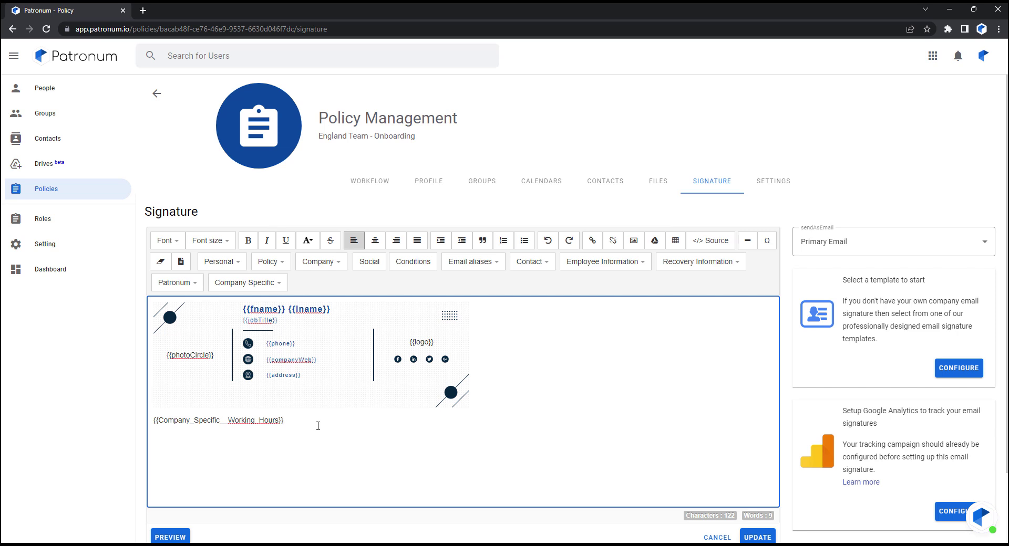
# - Show the signature's HTML source and highlight the condition line that checks whether the phone field is not empty
pyautogui.click(695, 246)
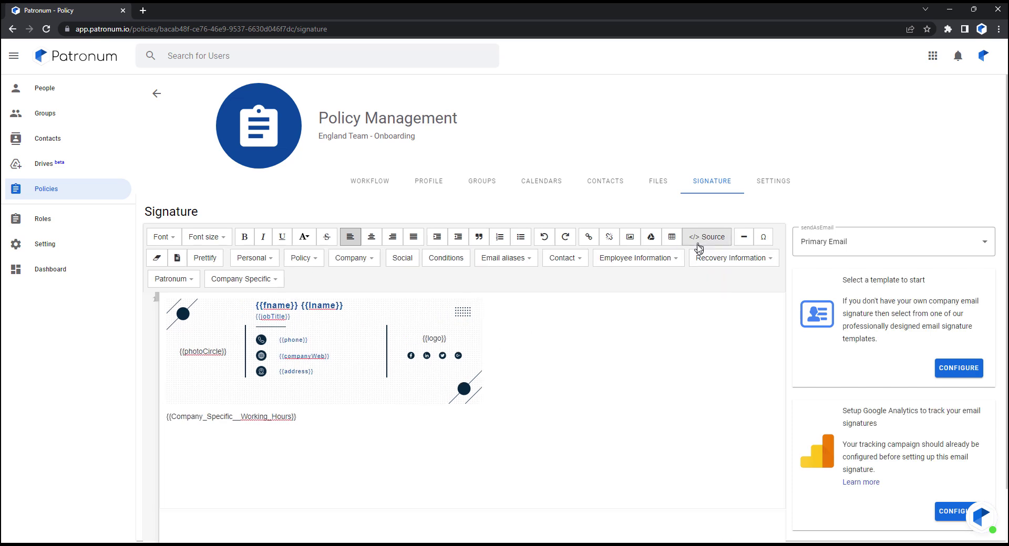
pyautogui.scroll(5, 417, 291)
pyautogui.scroll(9, 417, 291)
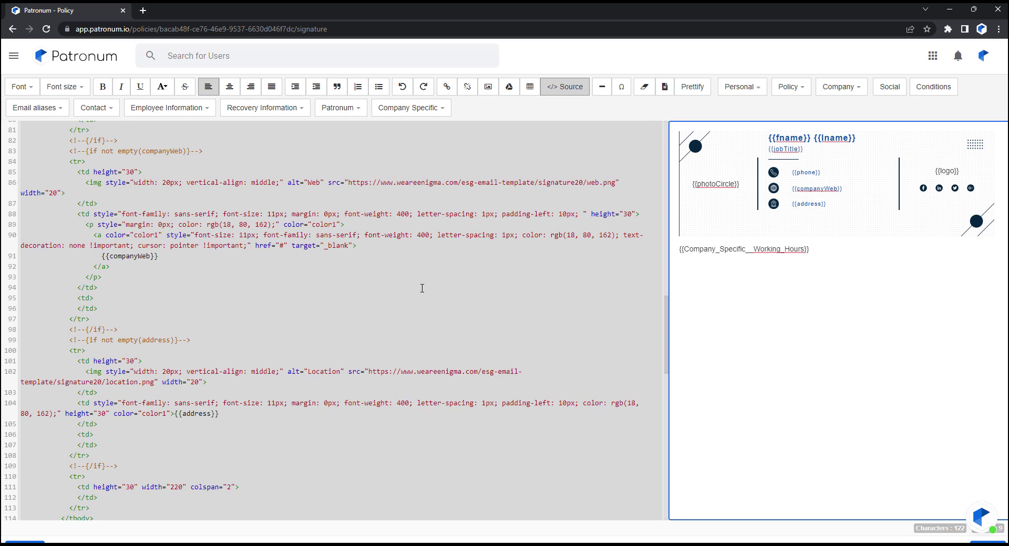
pyautogui.scroll(2, 423, 289)
pyautogui.scroll(2, 273, 265)
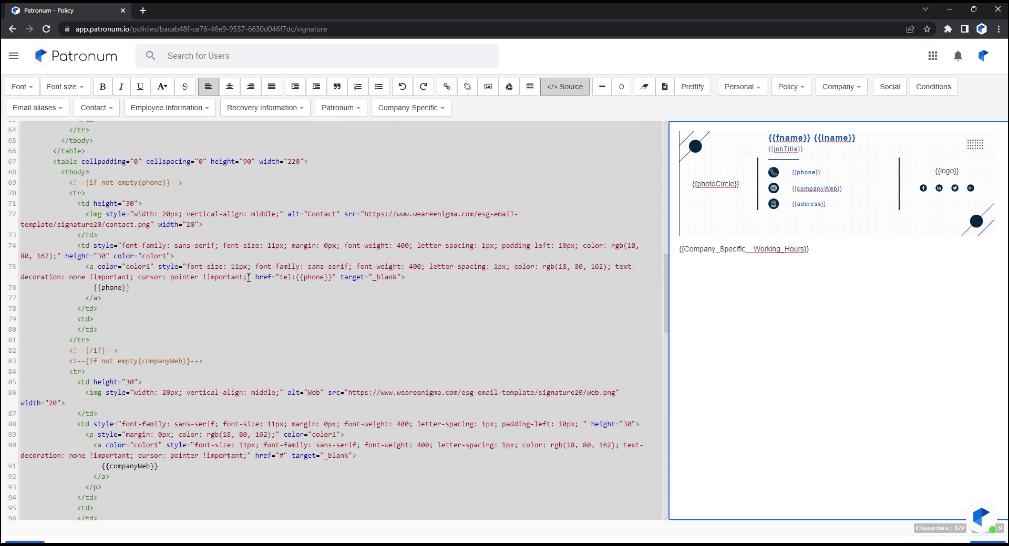
pyautogui.click(68, 182)
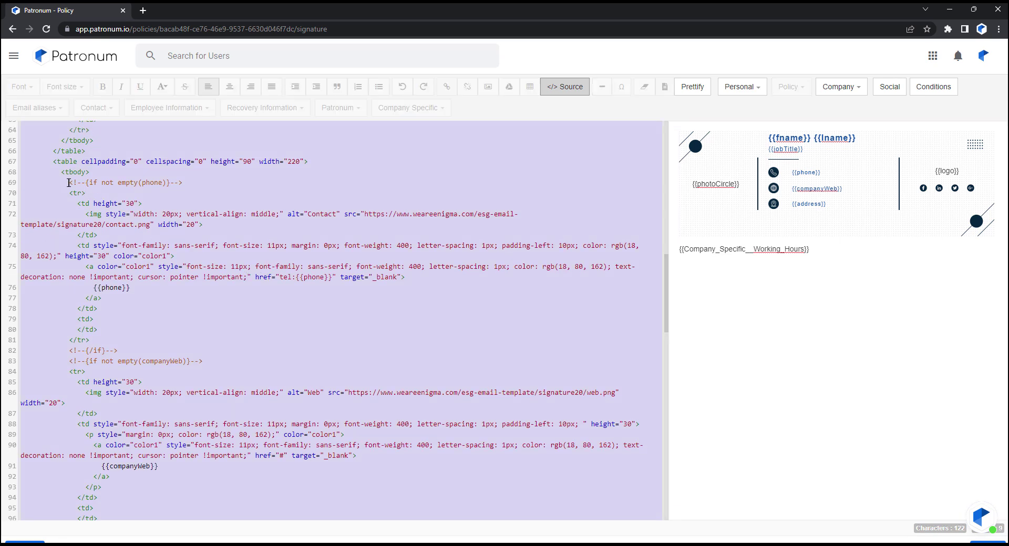
pyautogui.moveTo(69, 183); pyautogui.dragTo(189, 182)
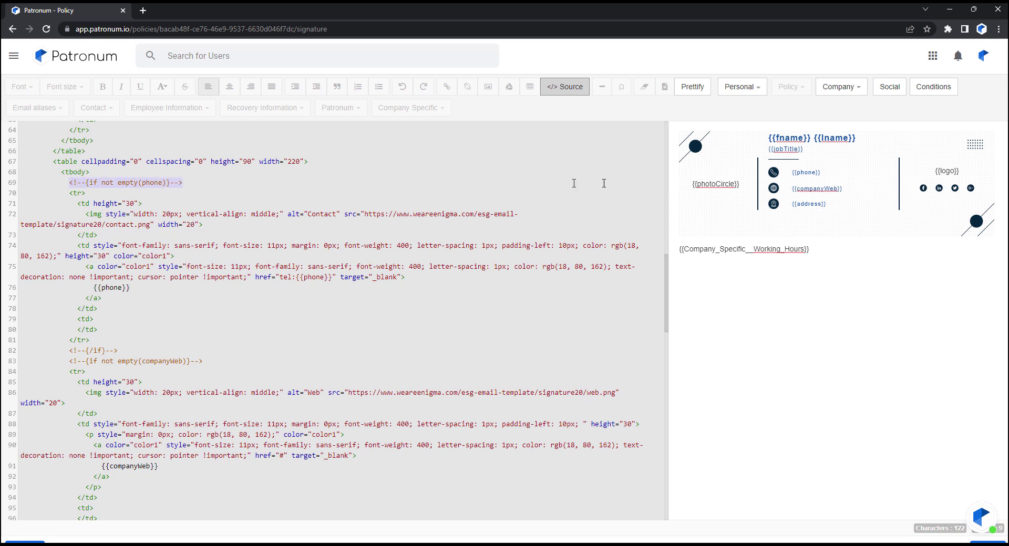
# - Review the attribute, condition and text options for a conditional signature field, and cancel without adding a condition
pyautogui.click(933, 91)
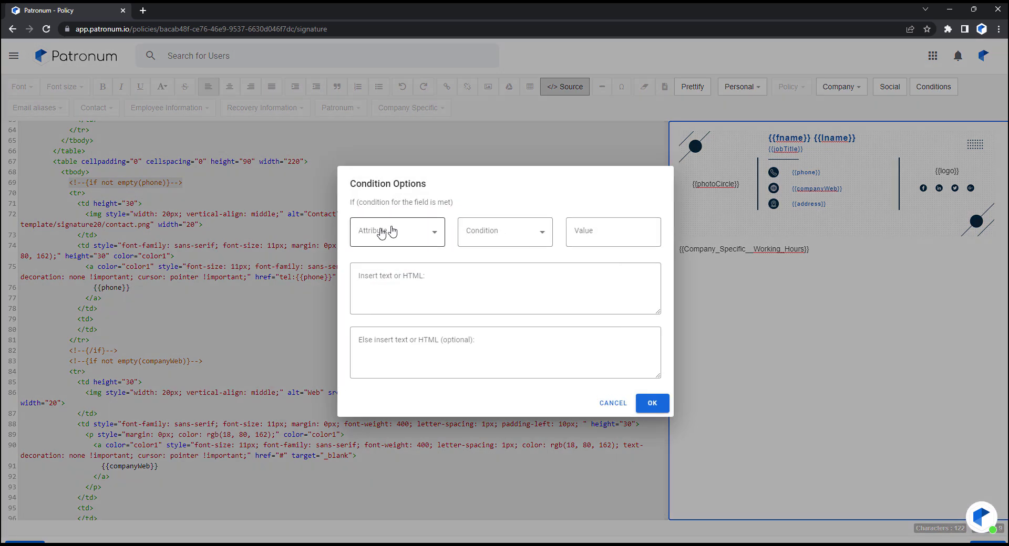
pyautogui.click(378, 235)
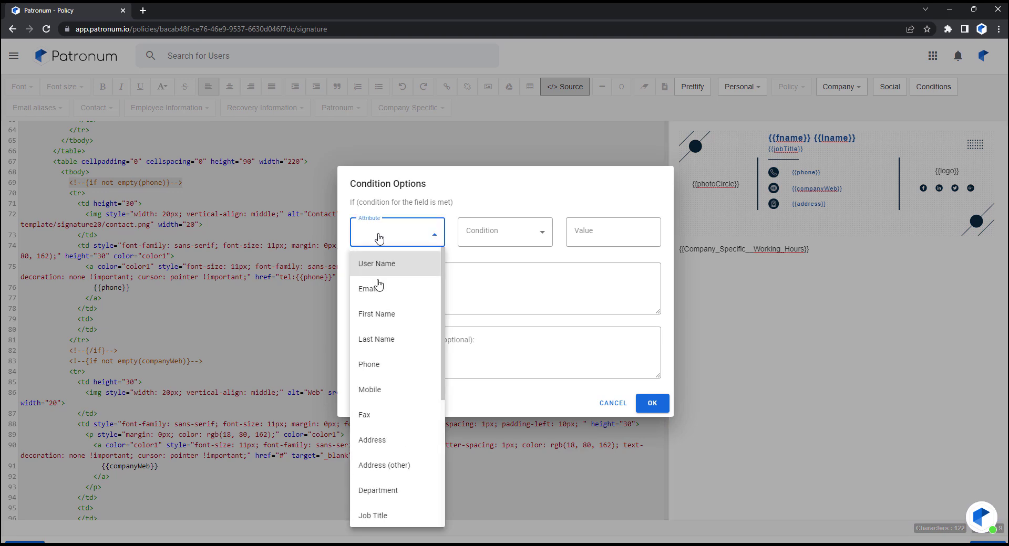
pyautogui.click(508, 415)
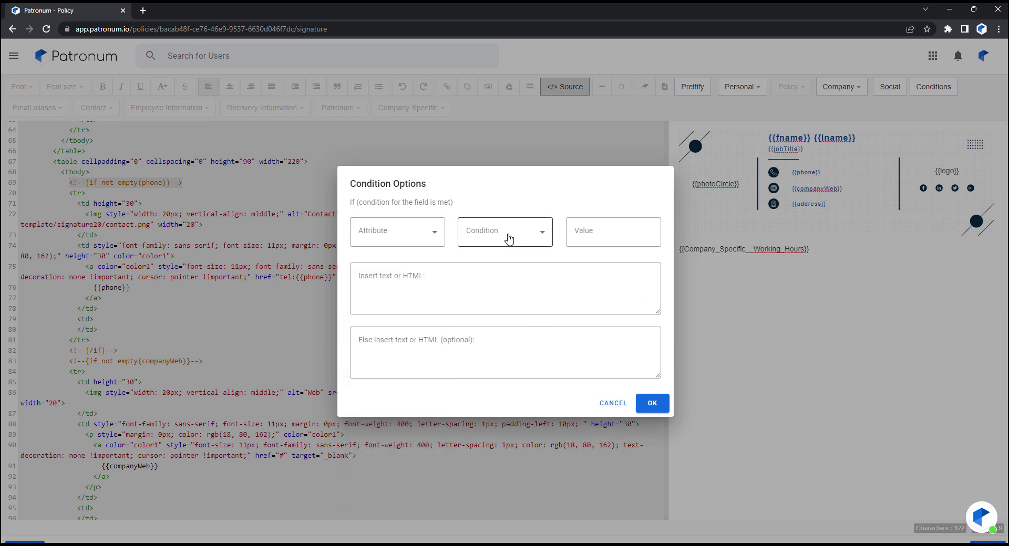
pyautogui.click(509, 233)
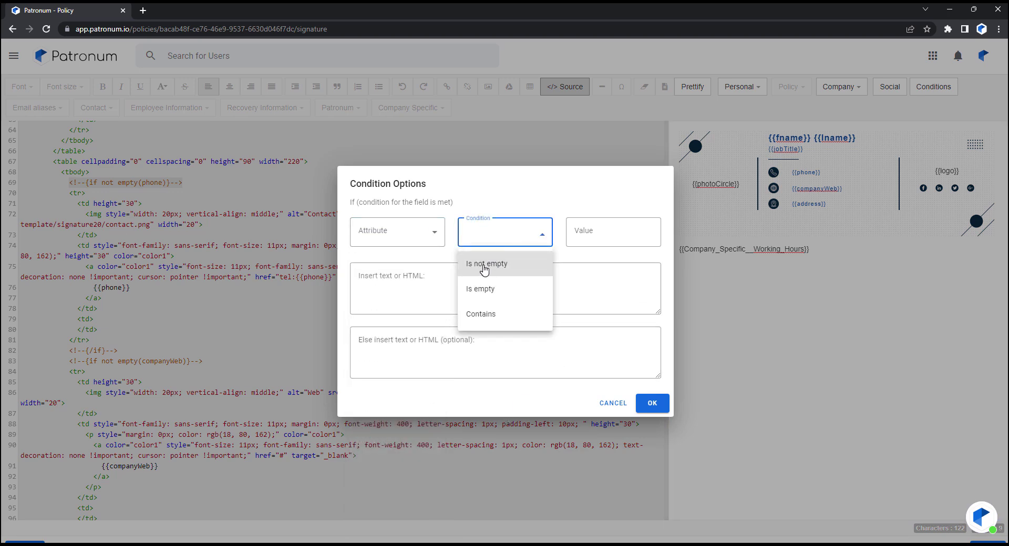
pyautogui.click(413, 284)
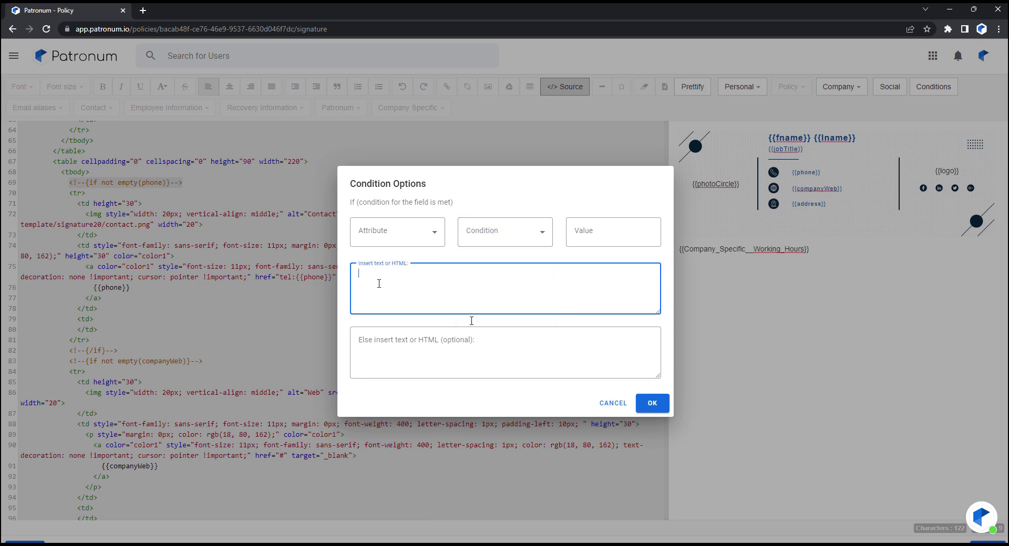
pyautogui.click(612, 403)
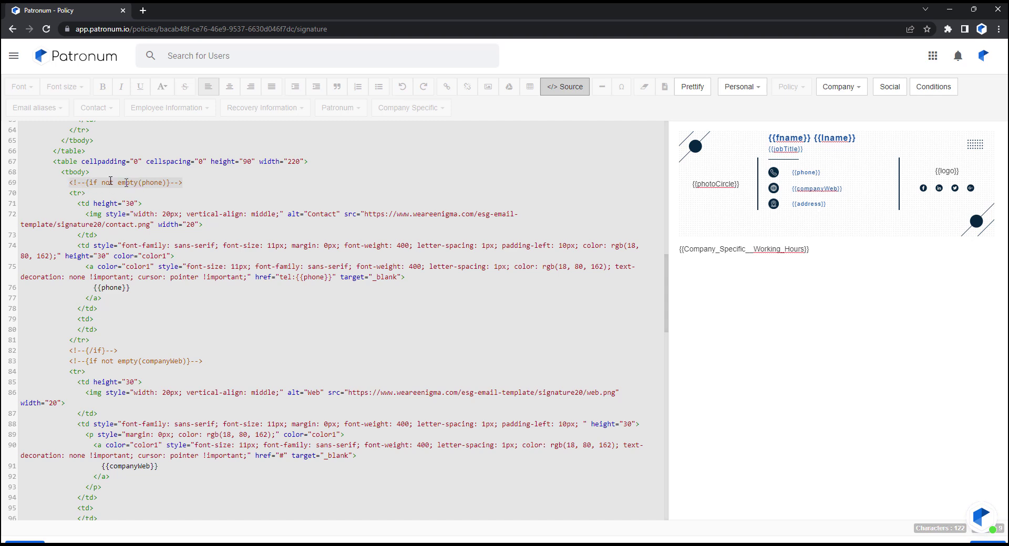
# - Highlight the table row code governed by the phone condition, and return to the visual signature editor
pyautogui.click(67, 194)
pyautogui.moveTo(70, 195); pyautogui.dragTo(135, 341)
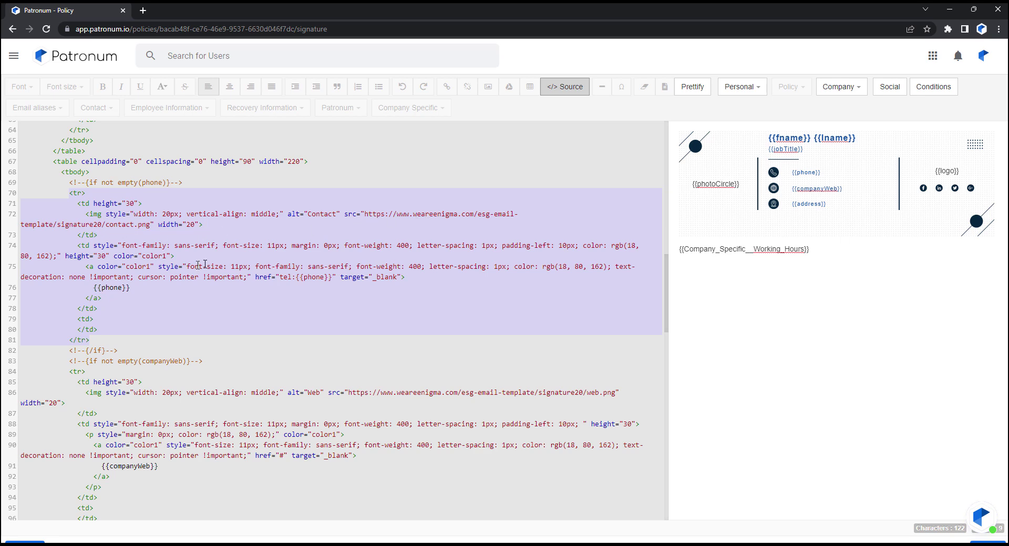
pyautogui.click(240, 329)
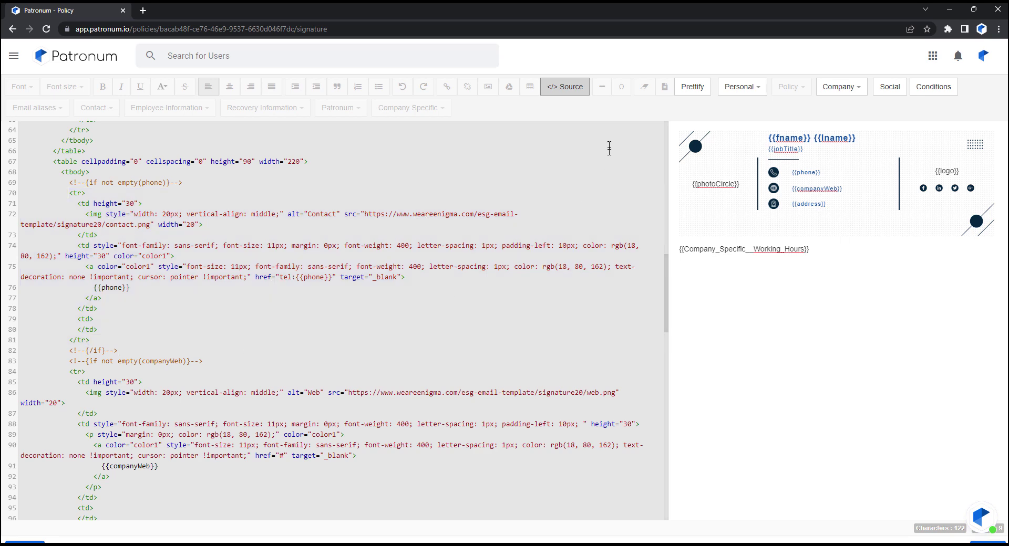
pyautogui.click(565, 86)
# - Preview the signature template for the first user listed
pyautogui.click(170, 536)
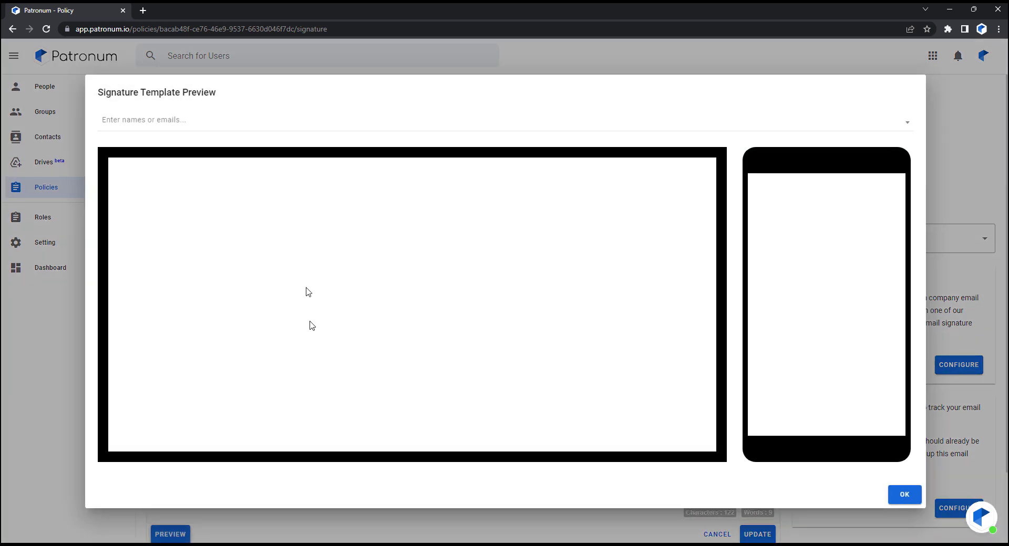
pyautogui.click(115, 122)
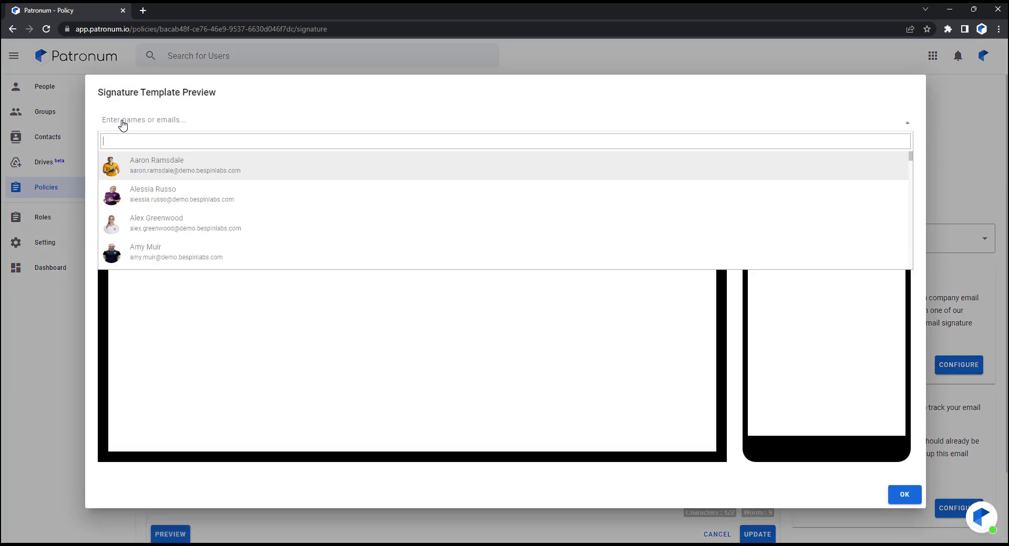
pyautogui.click(157, 173)
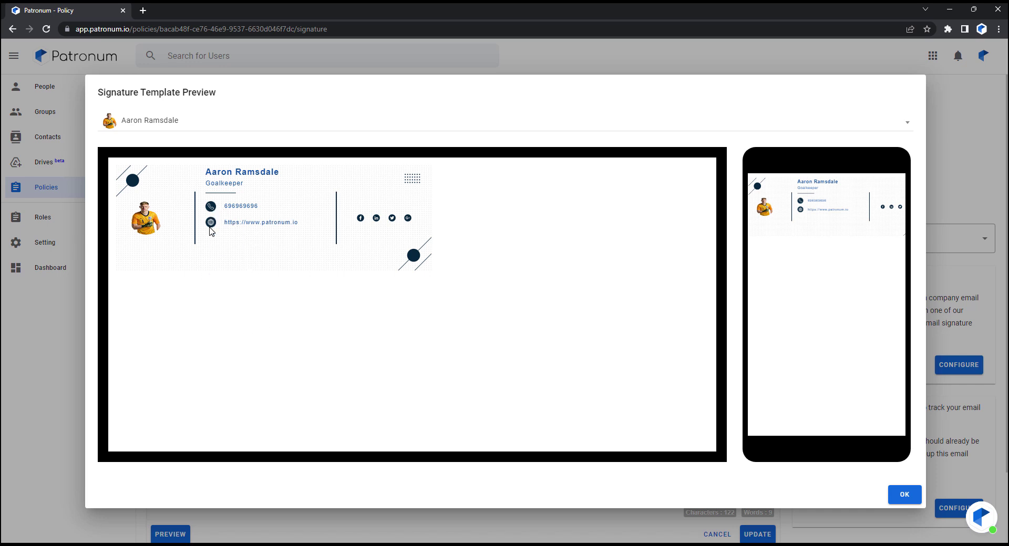
# - Preview the signature for the England Manager, examine the working hours note below it, and close the preview
pyautogui.click(151, 126)
pyautogui.write('gar')
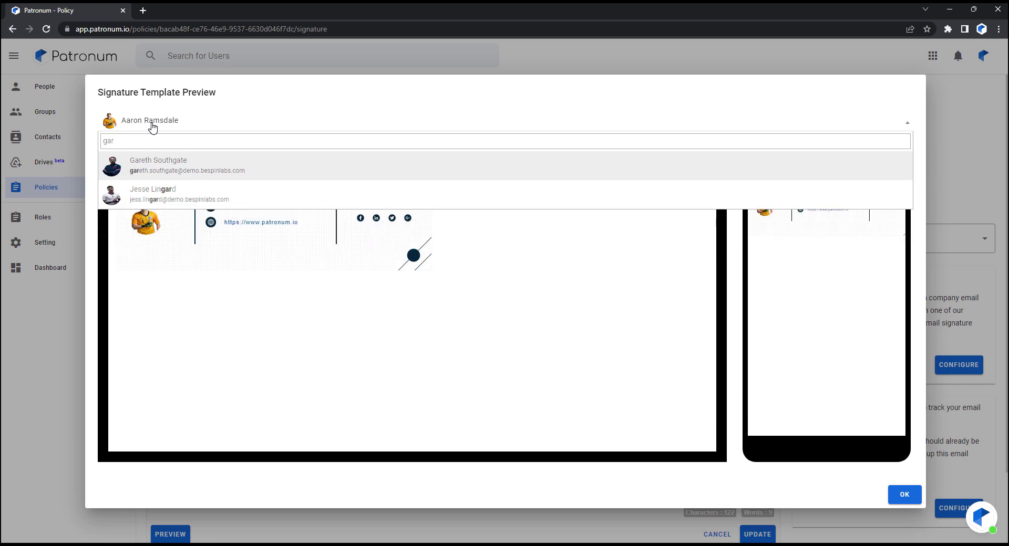
pyautogui.click(153, 167)
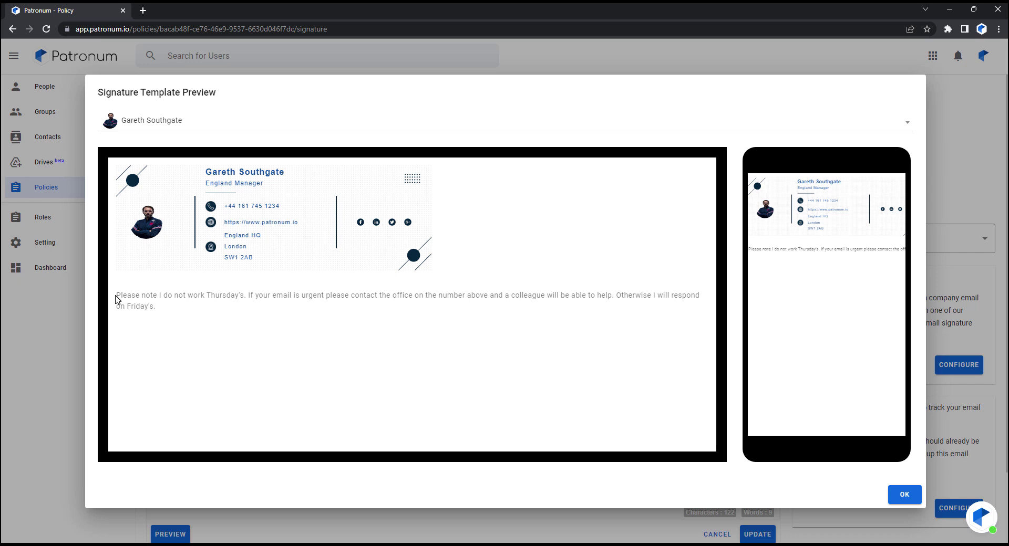
pyautogui.moveTo(118, 296); pyautogui.dragTo(164, 308)
pyautogui.click(164, 308)
pyautogui.click(904, 494)
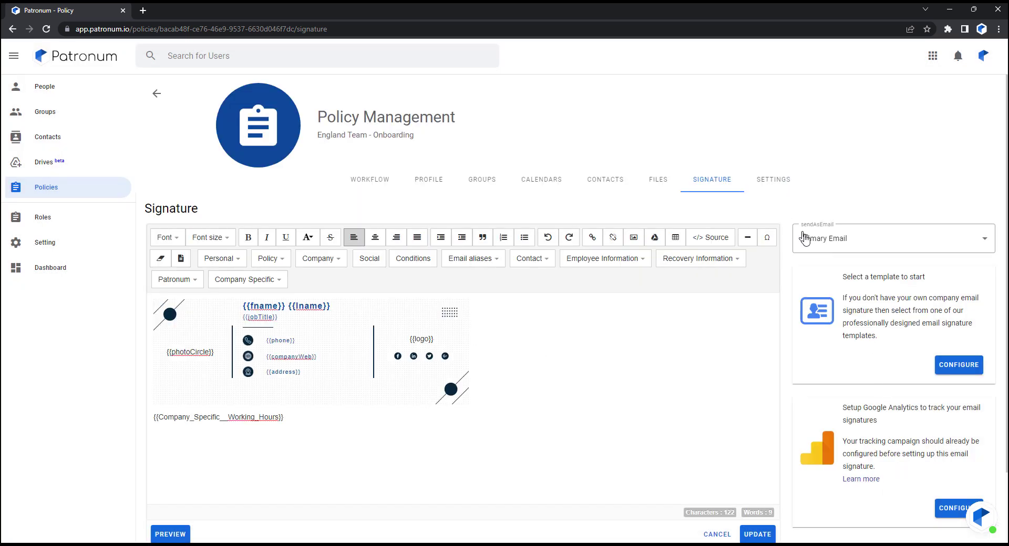
# - Review the send-as email domains available for the signature, keeping Primary Email
pyautogui.click(827, 242)
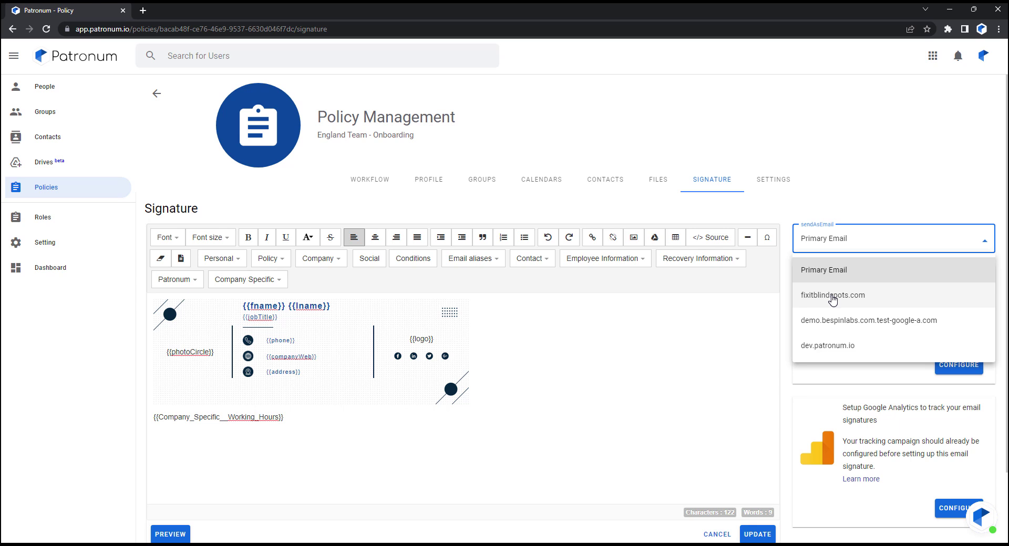
pyautogui.click(713, 366)
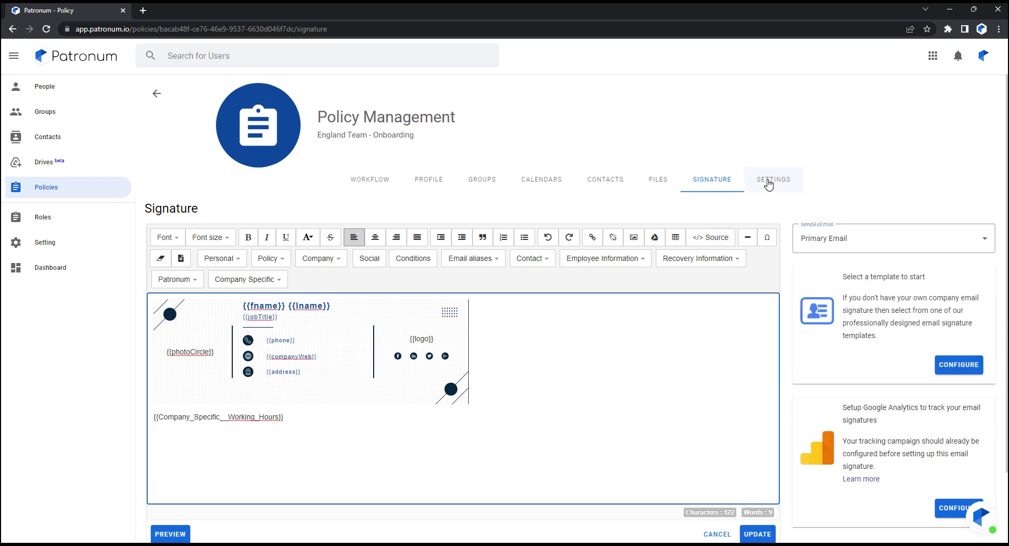
# - Examine the policy's email and security settings, including the Vacation and Aliases sections
pyautogui.click(768, 184)
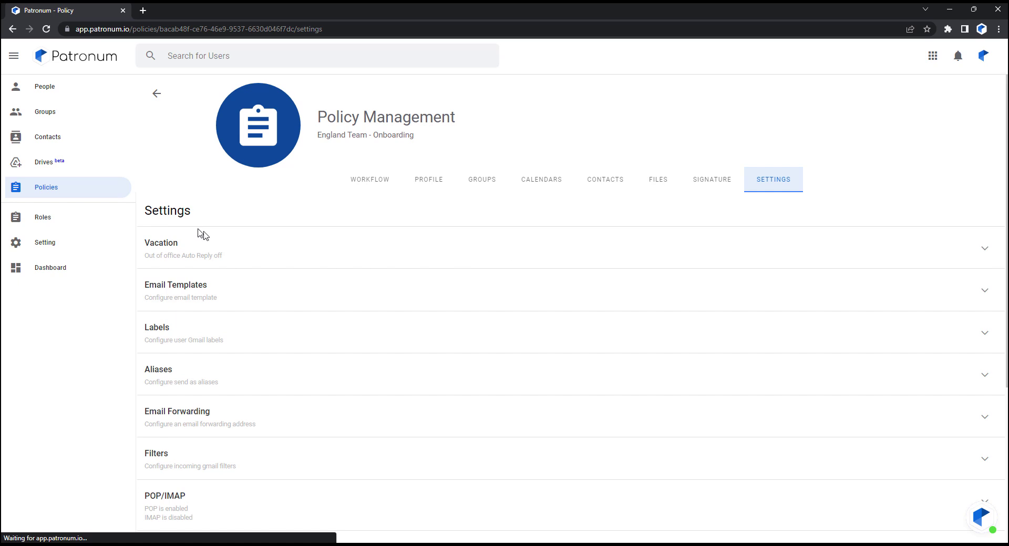
pyautogui.click(985, 249)
pyautogui.click(987, 252)
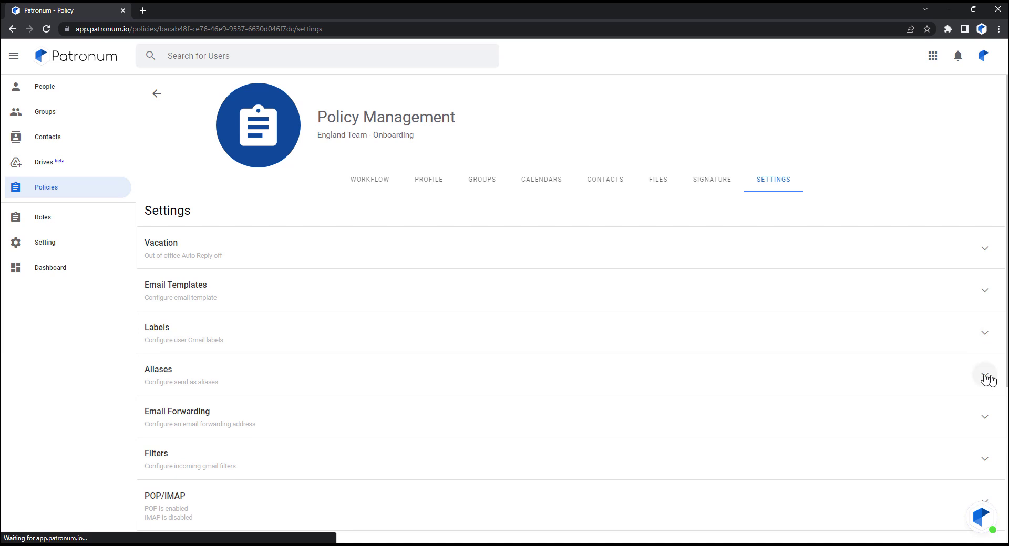
pyautogui.scroll(-1, 982, 375)
pyautogui.click(886, 338)
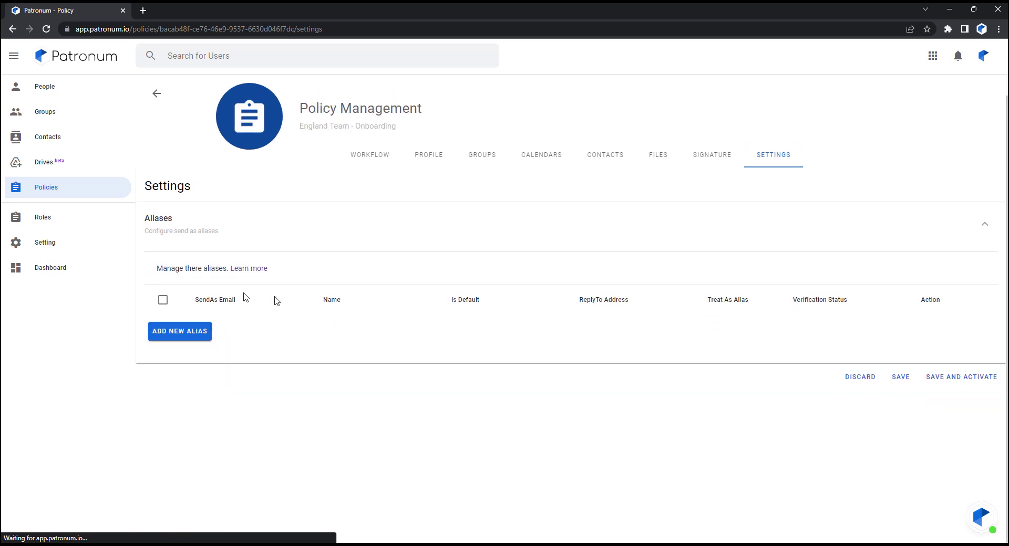
pyautogui.click(984, 229)
pyautogui.scroll(-2, 975, 268)
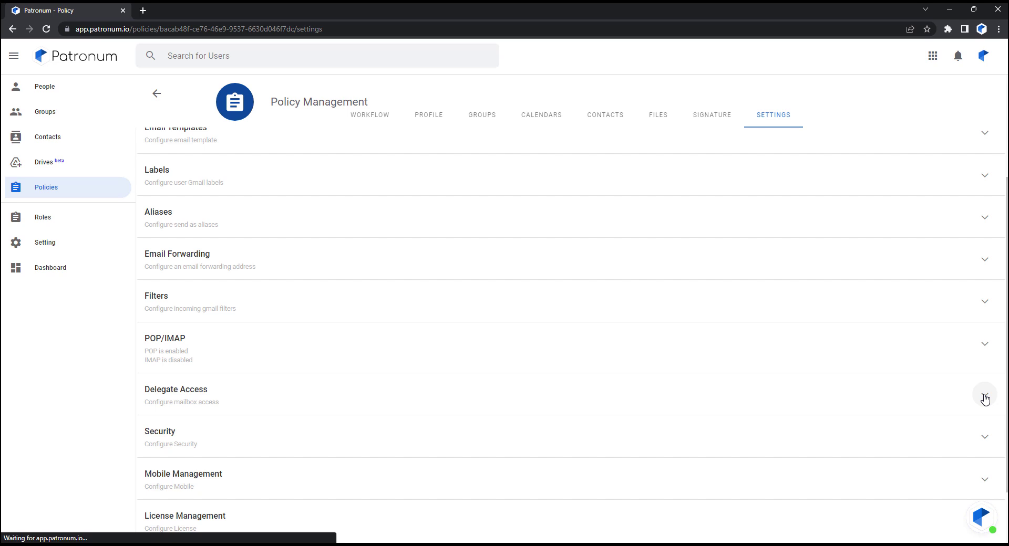
# - Return to the policy list and look through the existing policies
pyautogui.click(157, 97)
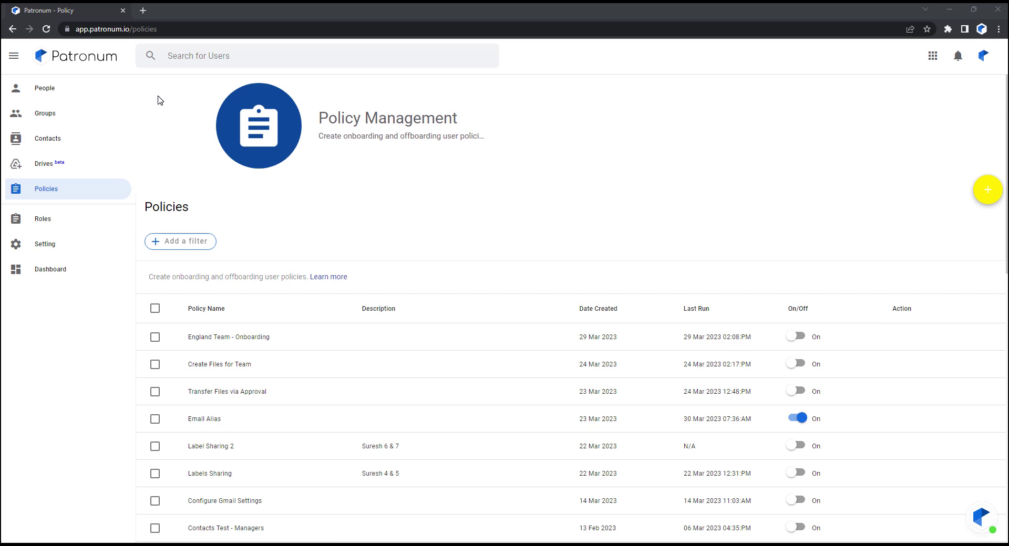
pyautogui.scroll(-3, 294, 257)
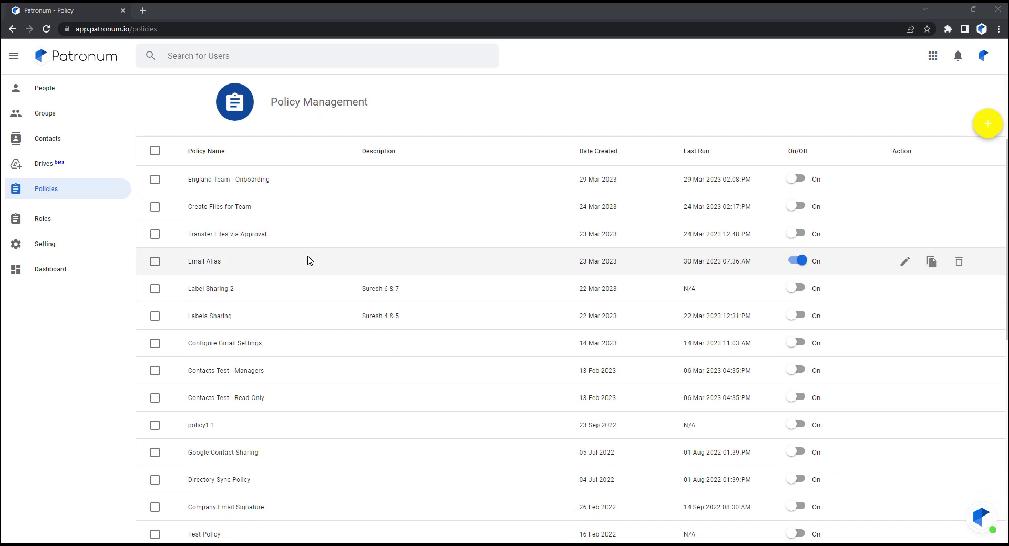
# - Open the Offboarding Policy from the policy list and examine the user conditions in its workflow
pyautogui.scroll(-2, 308, 261)
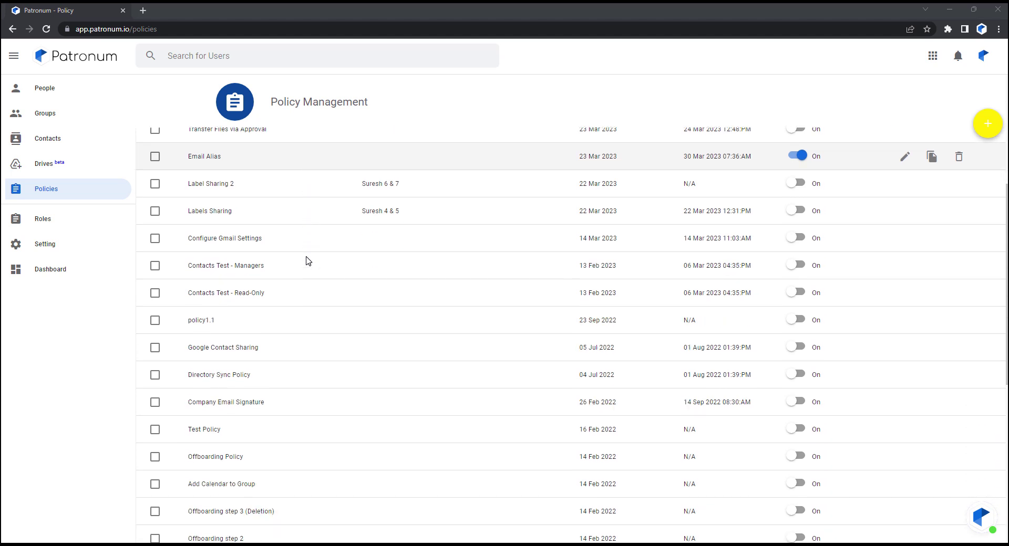
pyautogui.scroll(-1, 308, 261)
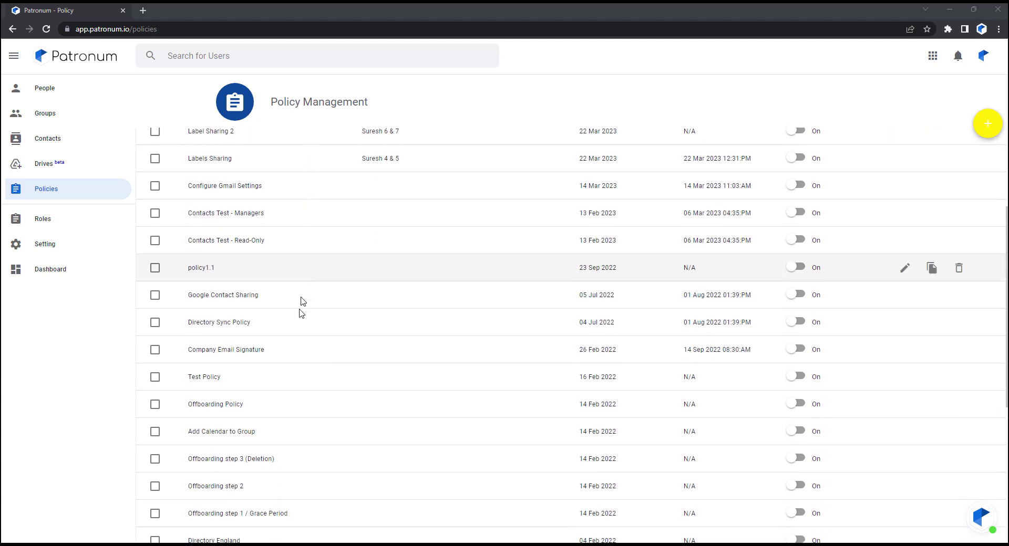
pyautogui.click(212, 405)
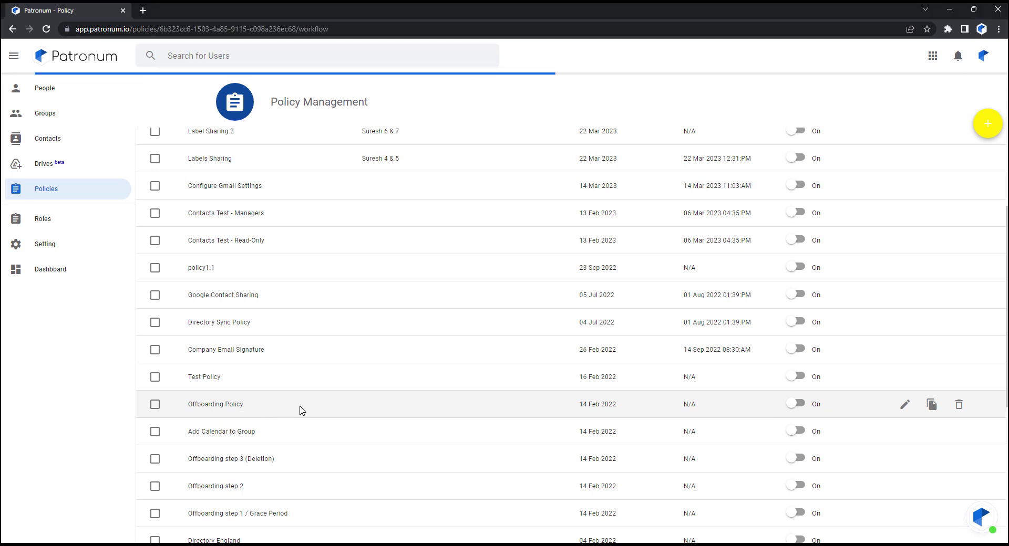
pyautogui.scroll(6, 482, 355)
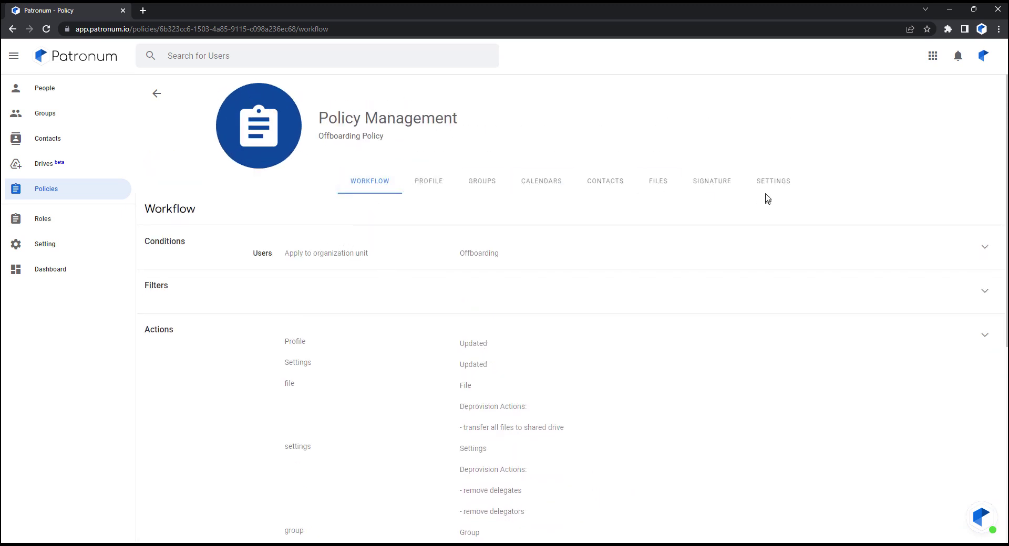
pyautogui.click(984, 249)
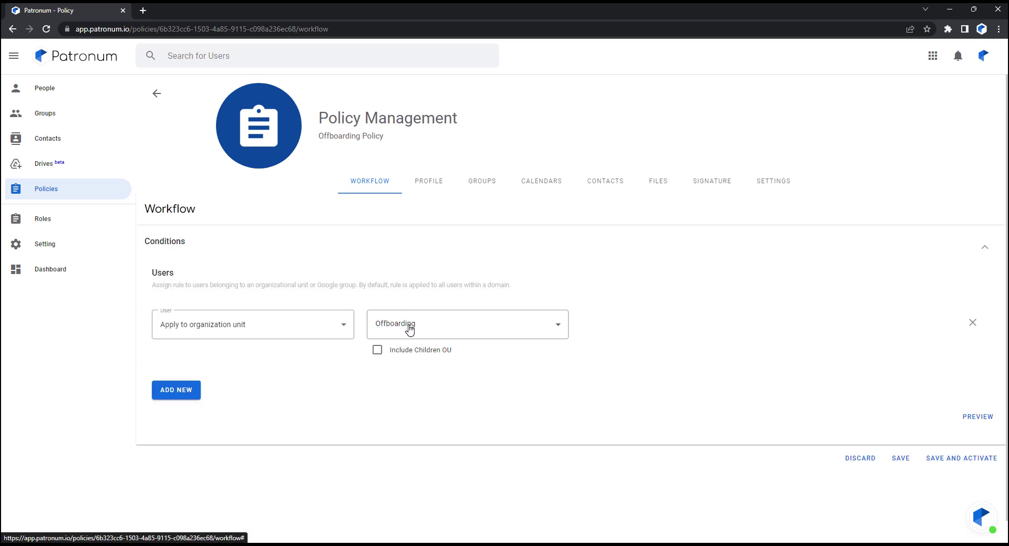
pyautogui.click(985, 250)
# - Try a Login status filter in the policy's workflow, review its status options, and remove the filter
pyautogui.click(986, 292)
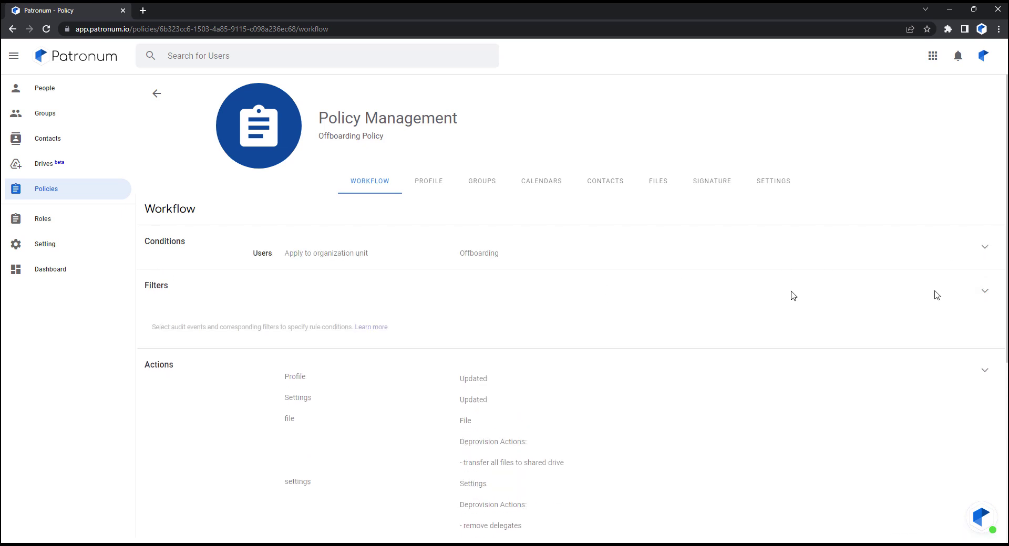
pyautogui.click(326, 347)
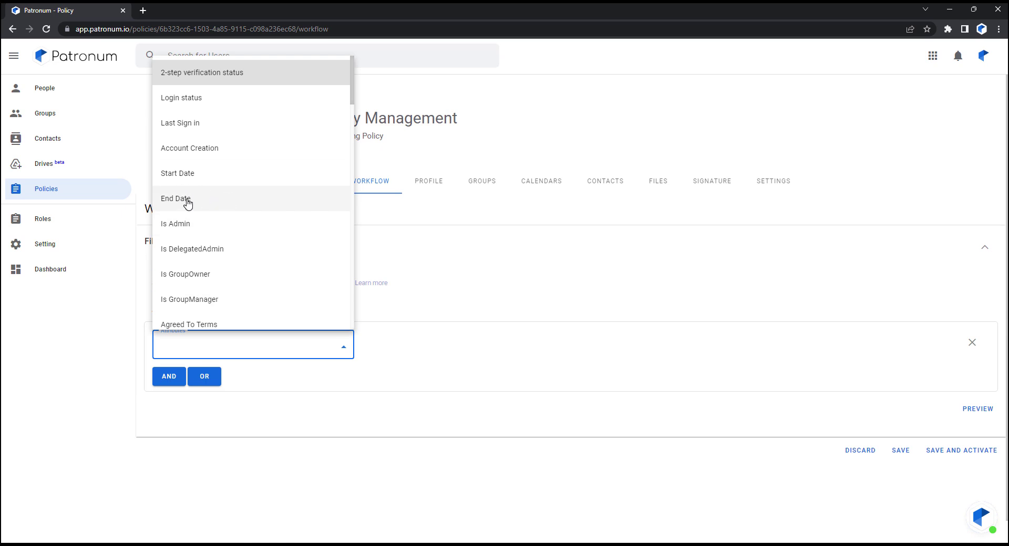
pyautogui.click(192, 103)
pyautogui.click(405, 349)
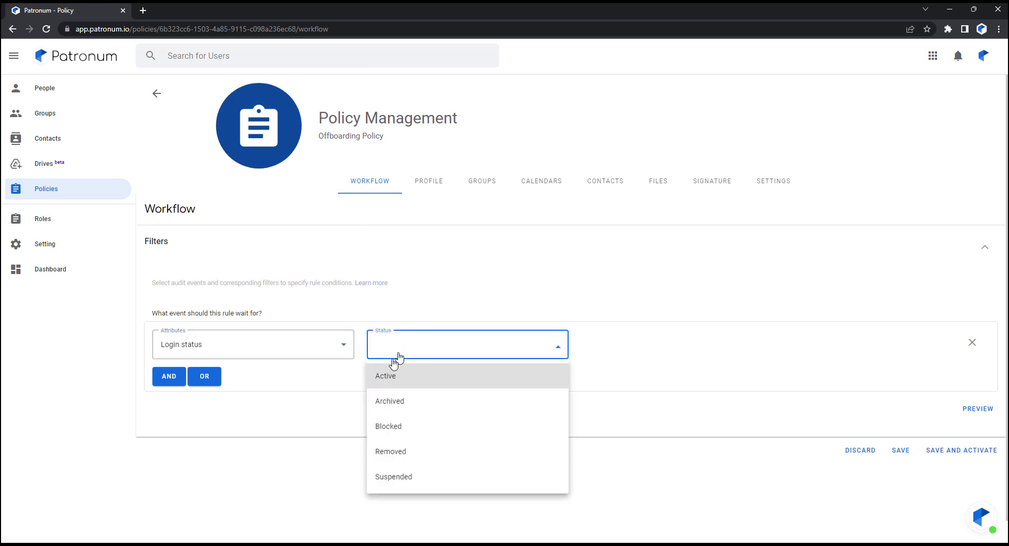
pyautogui.click(681, 421)
pyautogui.click(972, 345)
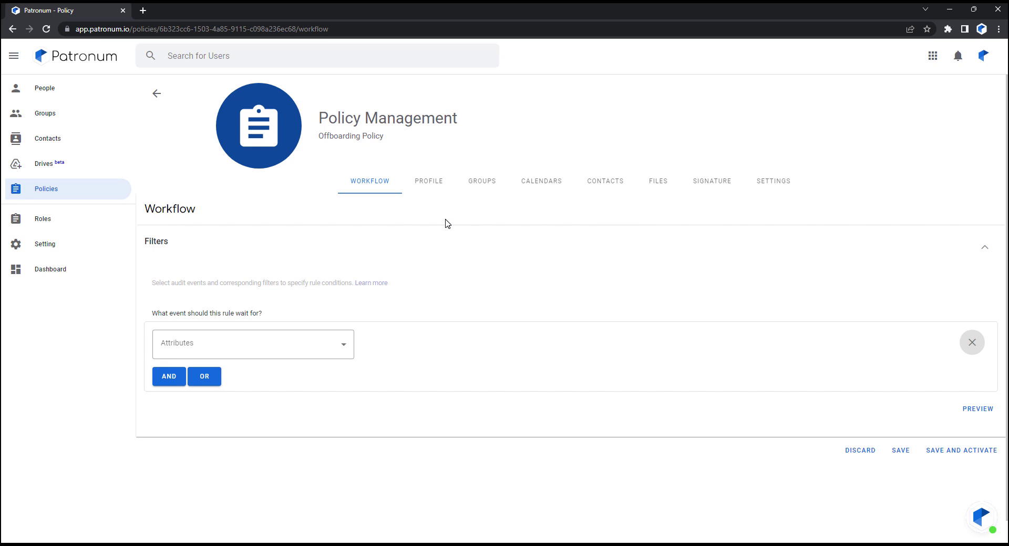
pyautogui.click(983, 249)
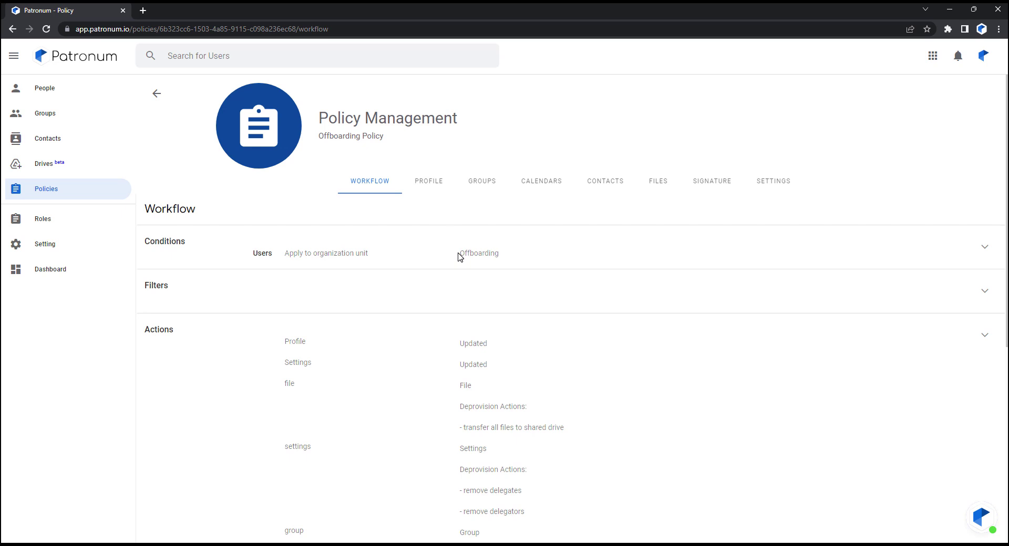
# - Examine the offboarding profile's employment details, including the Department field, and close them without changes
pyautogui.click(431, 186)
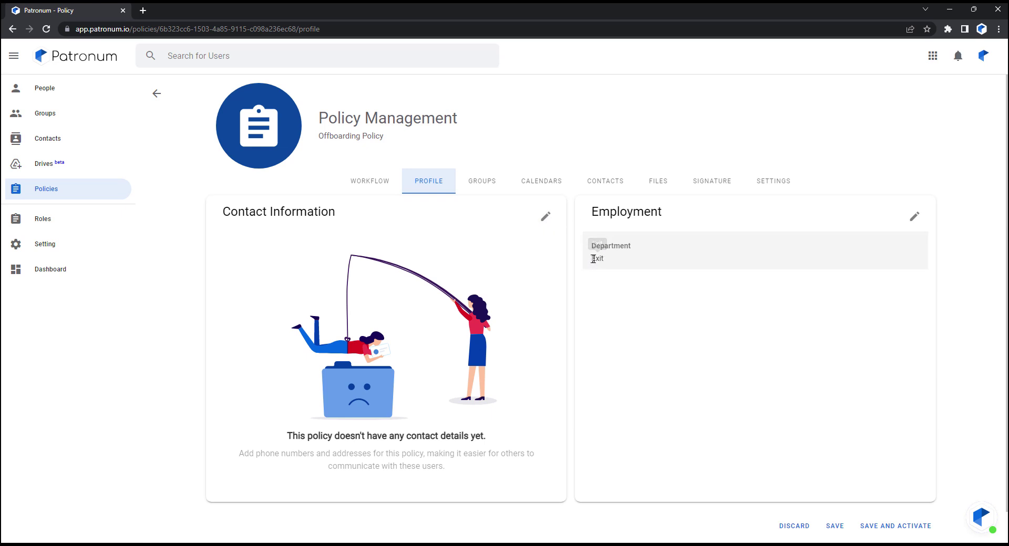
pyautogui.click(914, 216)
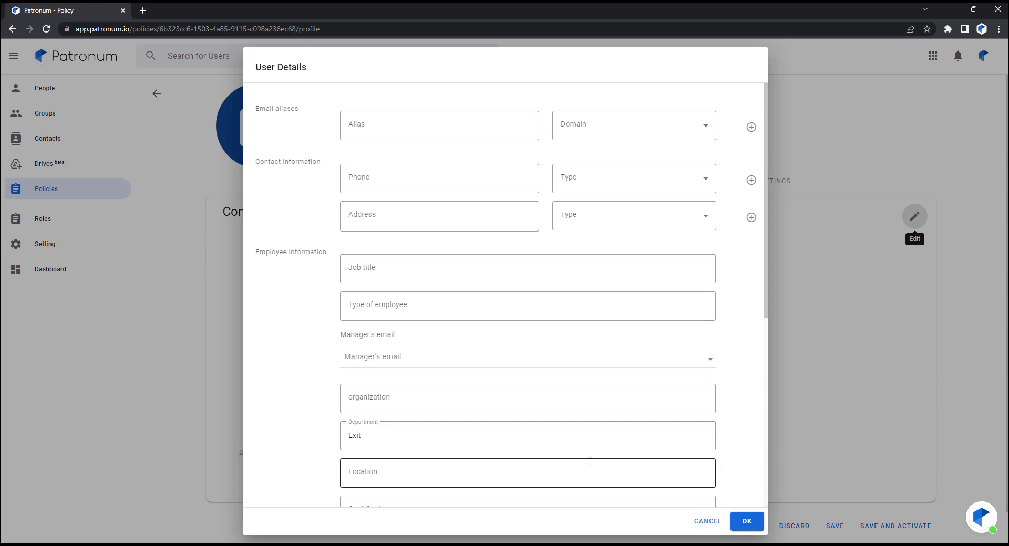
pyautogui.click(713, 522)
# - Set the group deprovisioning executor to Manager and enable transferring group ownership to the executor
pyautogui.click(481, 183)
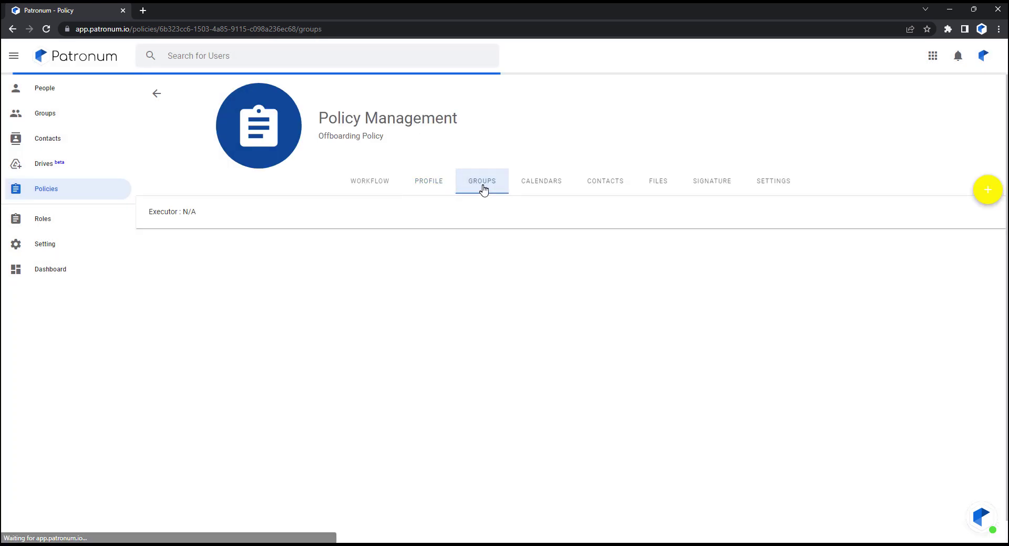
pyautogui.moveTo(984, 193)
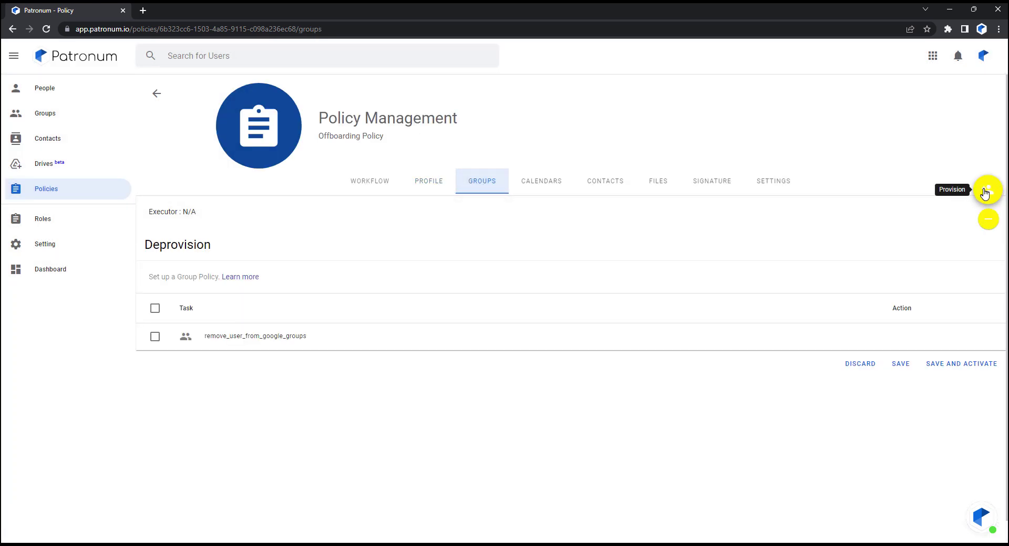
pyautogui.click(989, 221)
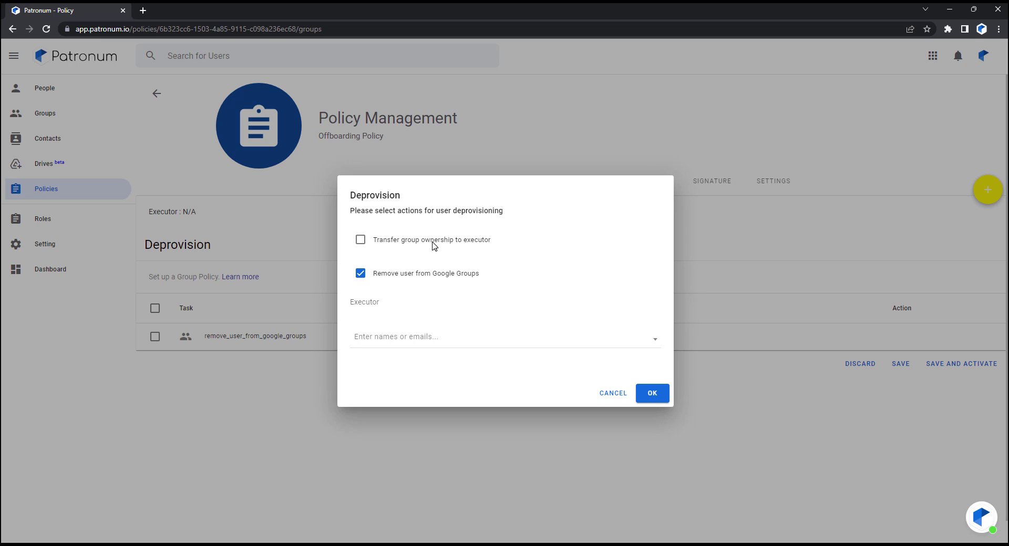
pyautogui.click(379, 342)
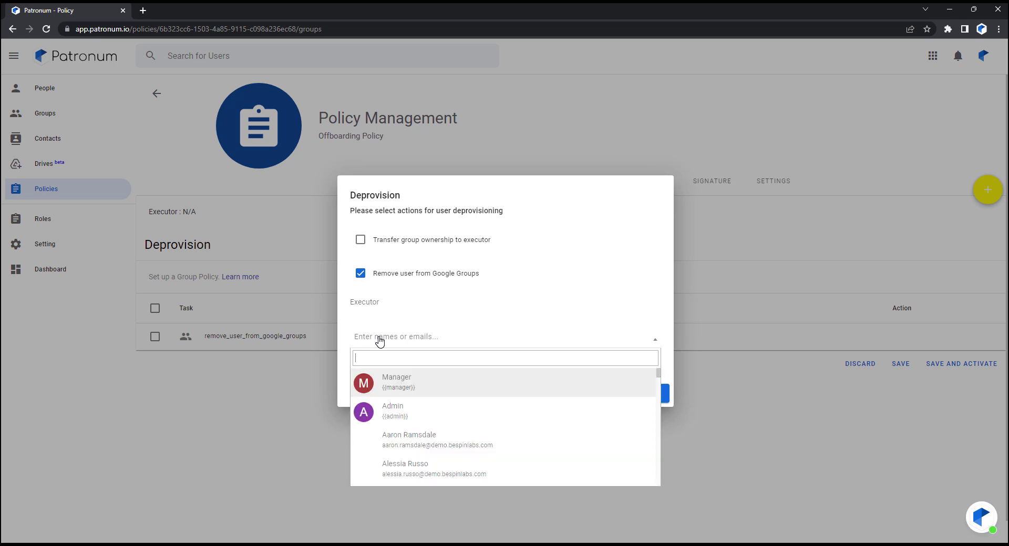
pyautogui.click(403, 387)
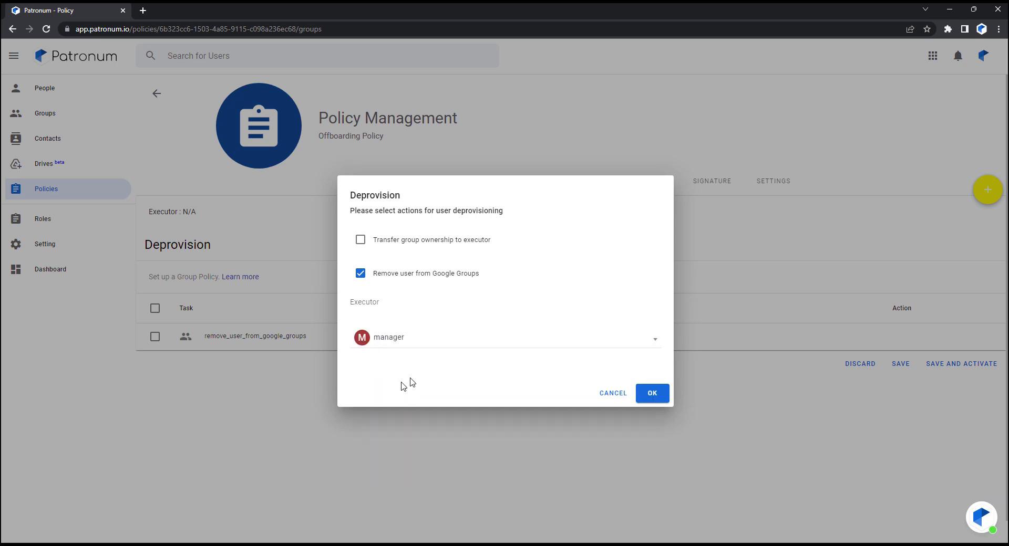
pyautogui.click(361, 240)
pyautogui.click(649, 395)
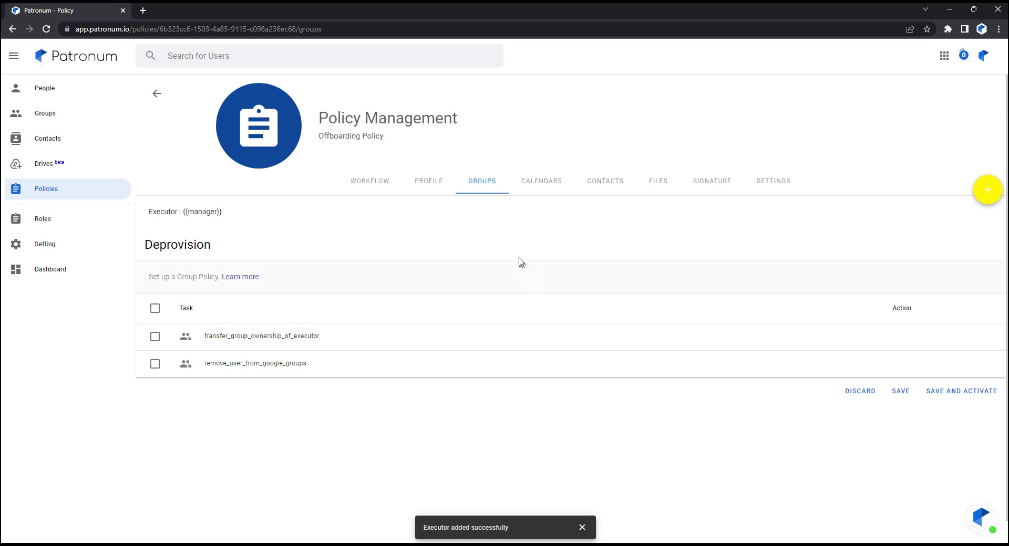
# - Review the calendar deprovisioning actions and available executors, and leave without changes
pyautogui.click(538, 187)
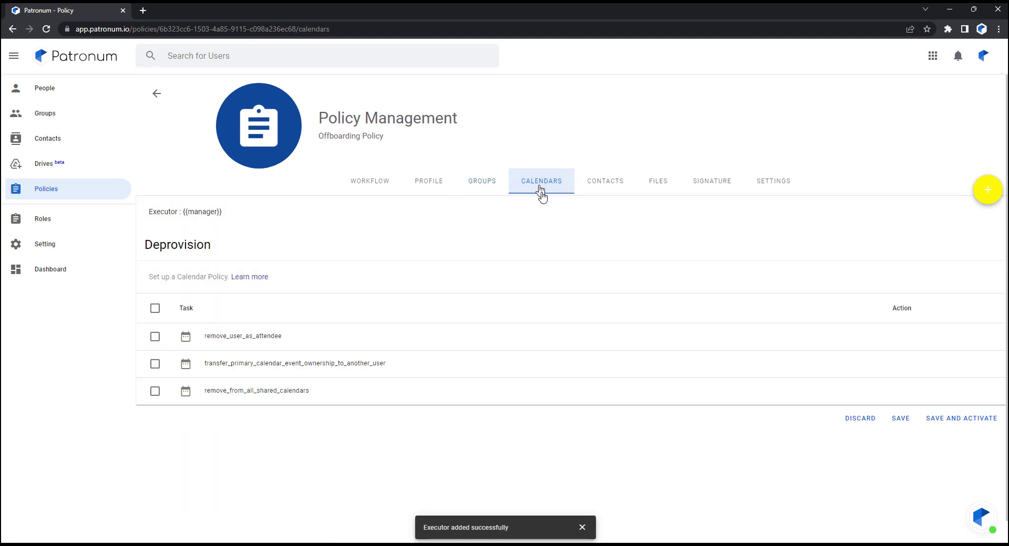
pyautogui.moveTo(986, 190)
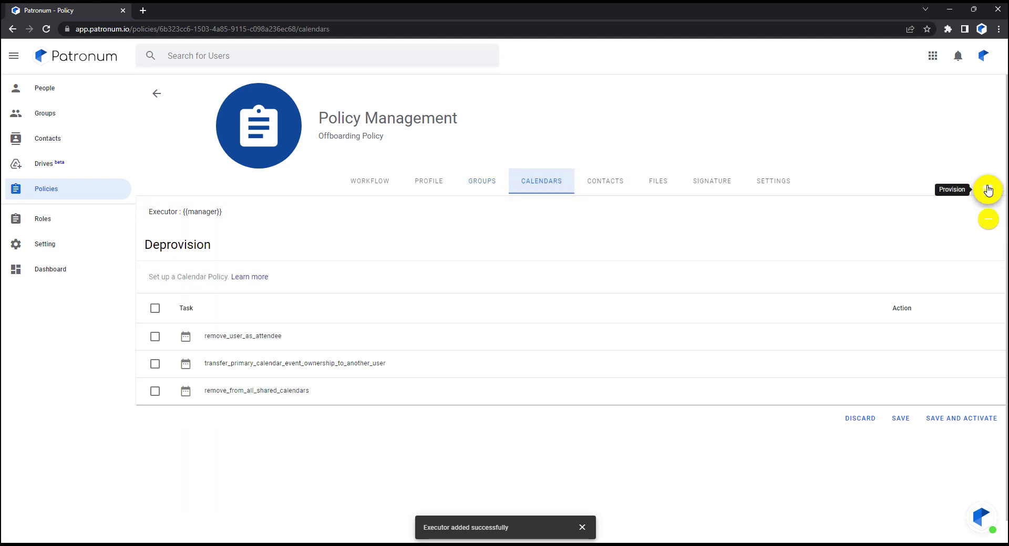
pyautogui.click(988, 221)
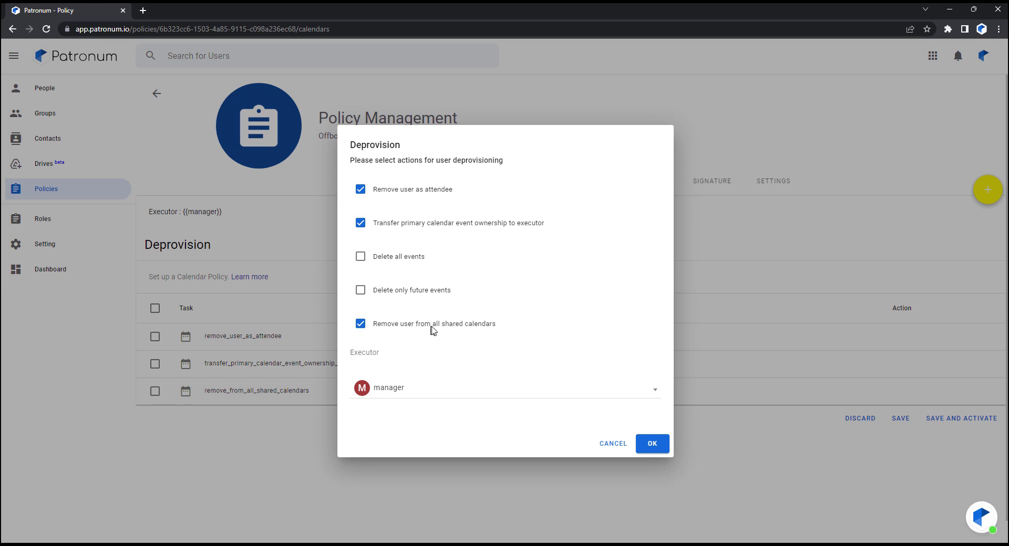
pyautogui.click(397, 391)
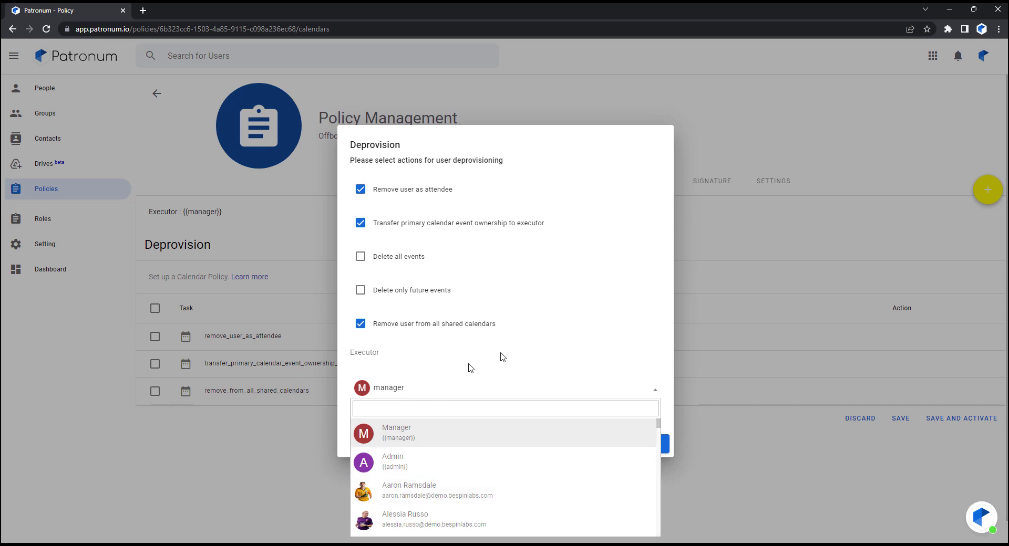
pyautogui.click(565, 345)
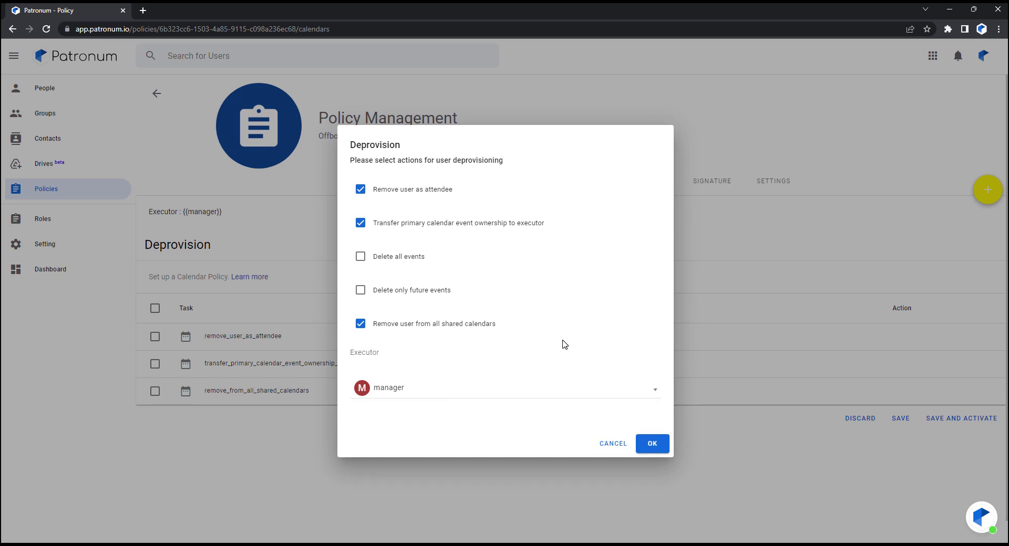
pyautogui.click(610, 447)
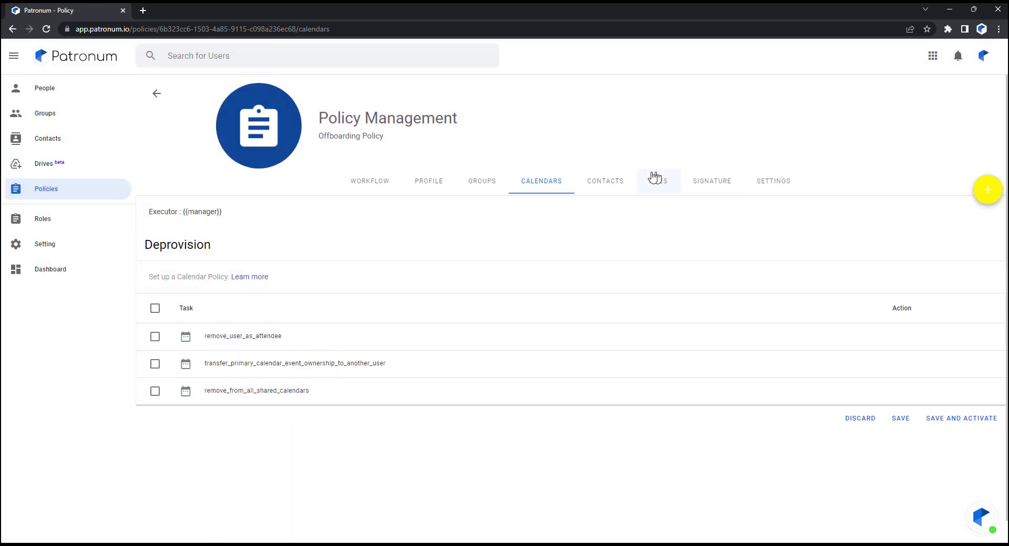
# - Review the contact deprovisioning actions and confirm them with the manager as executor
pyautogui.click(608, 187)
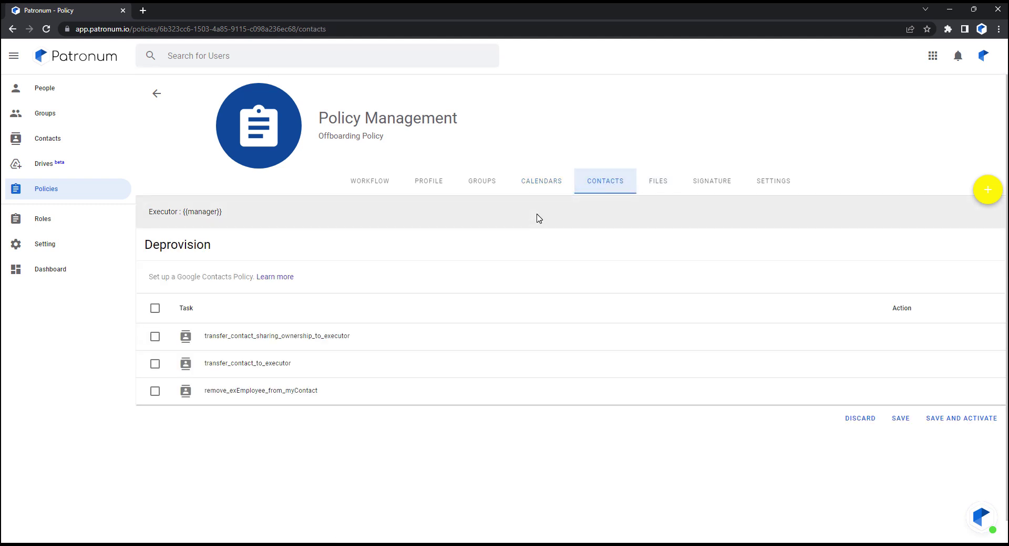
pyautogui.moveTo(987, 189)
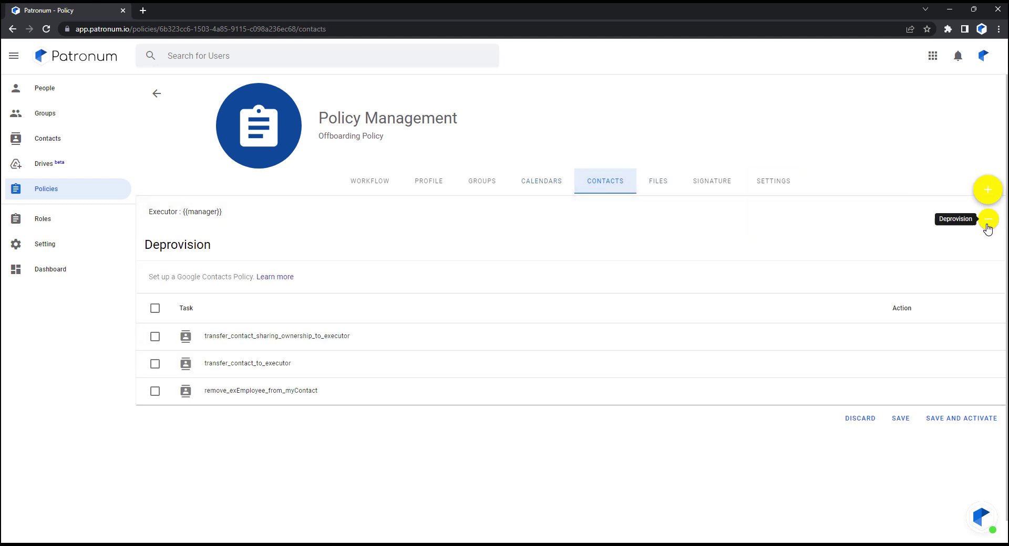
pyautogui.click(987, 221)
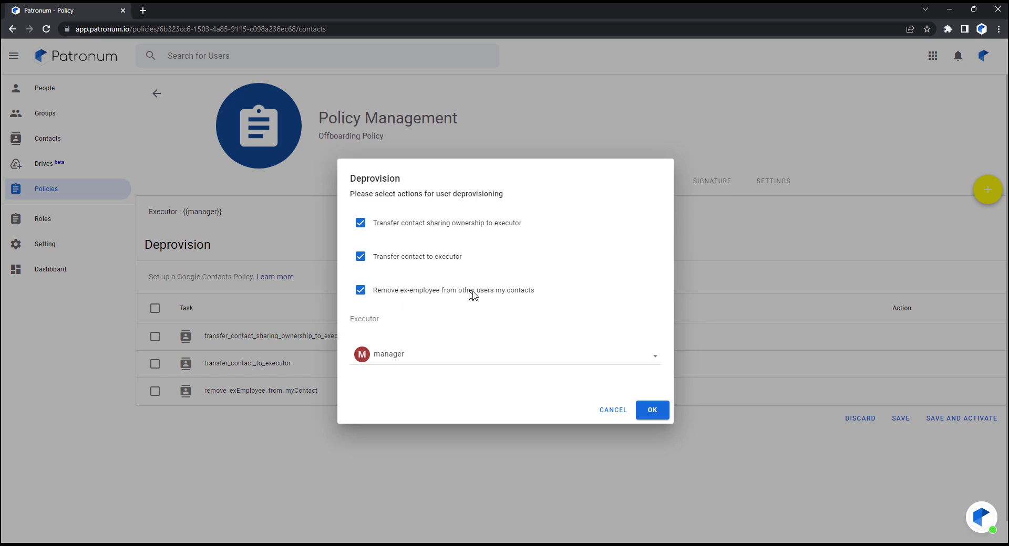
pyautogui.click(653, 417)
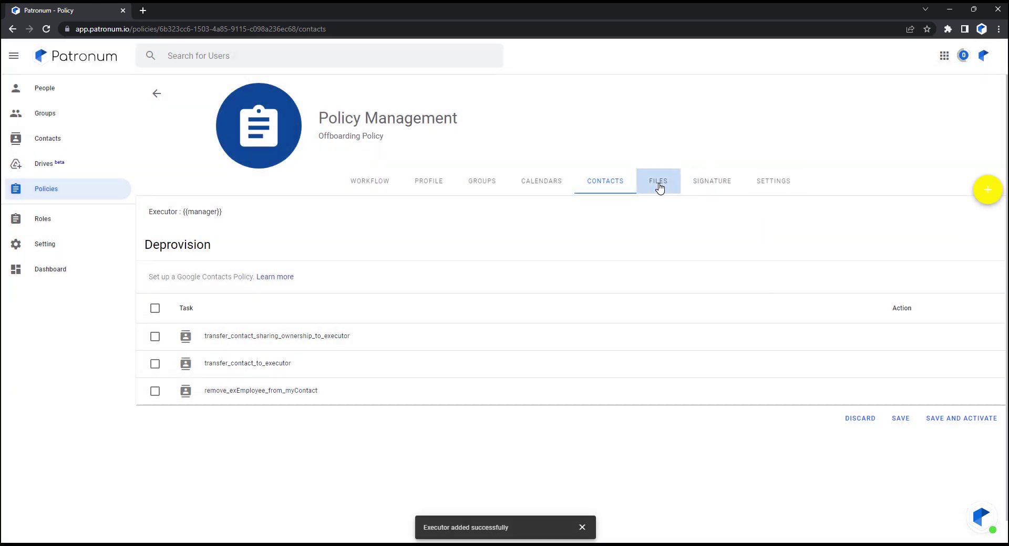
# - Open the file deprovisioning options and review the available privacy levels, keeping All Files
pyautogui.click(659, 188)
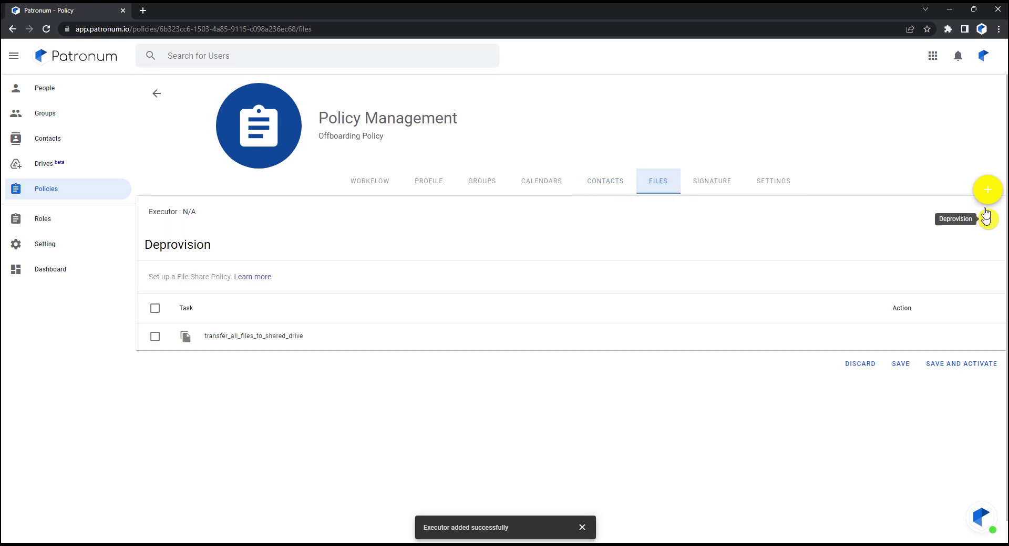
pyautogui.click(986, 223)
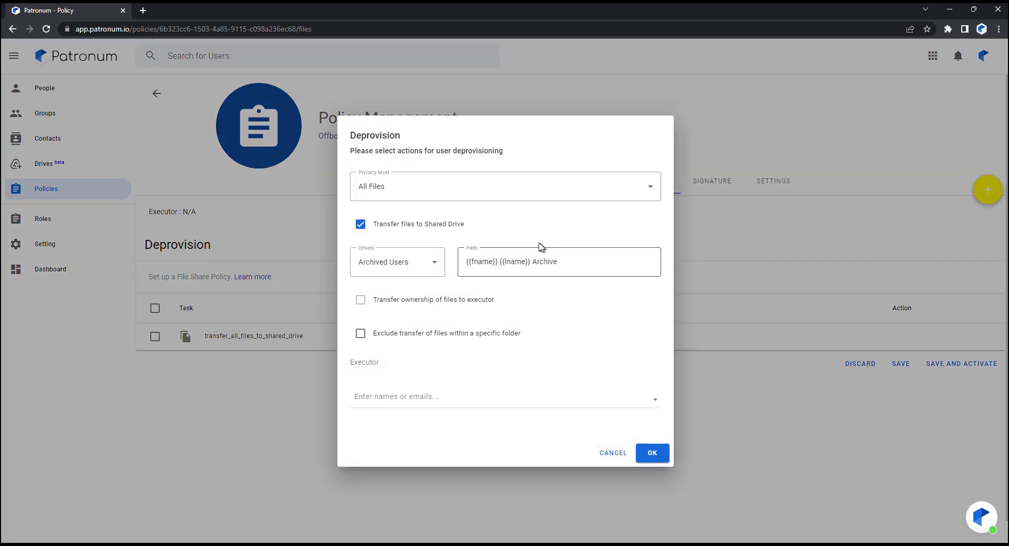
pyautogui.click(411, 196)
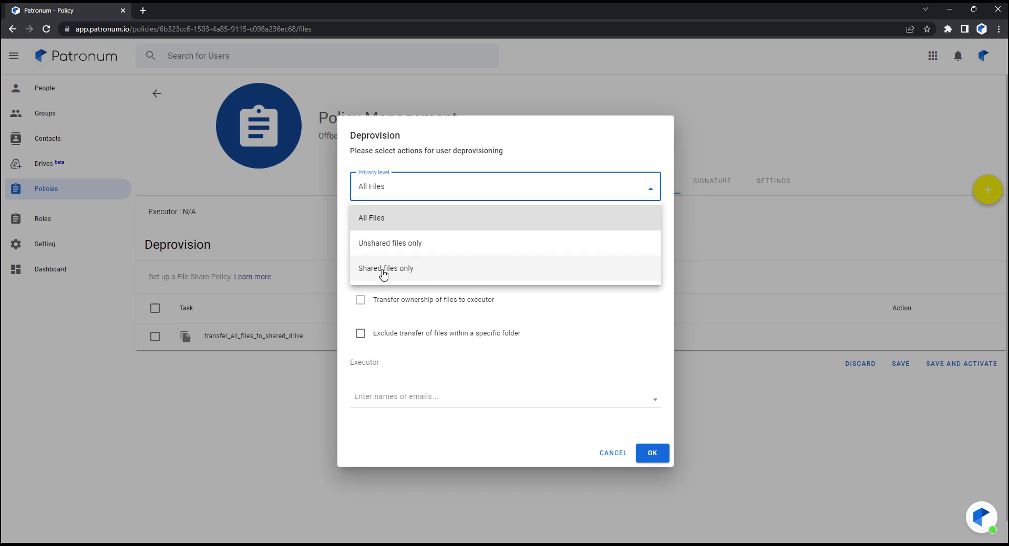
pyautogui.click(551, 141)
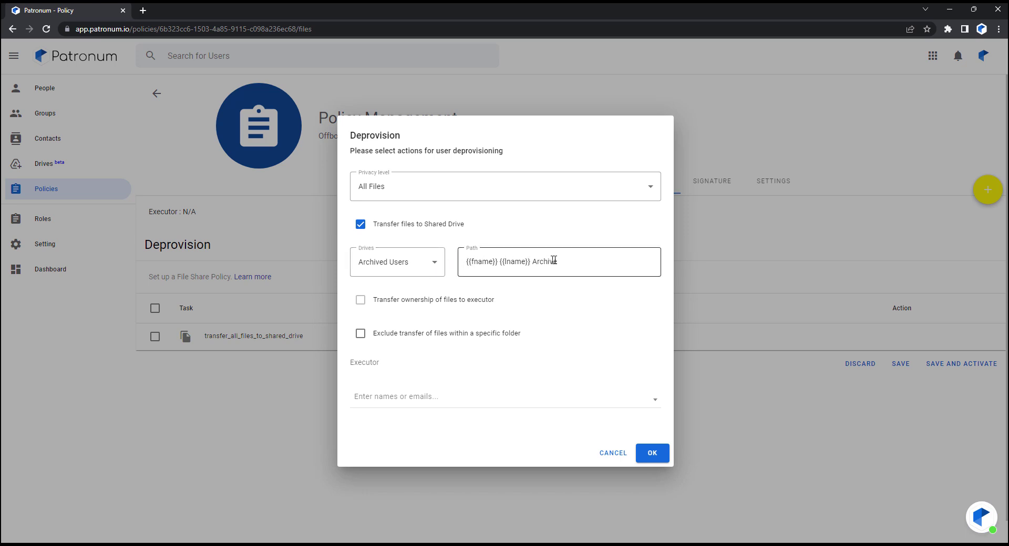
# - Try adding another placeholder to the end of the shared drive path, remove it, and cancel the file deprovisioning changes
pyautogui.click(578, 261)
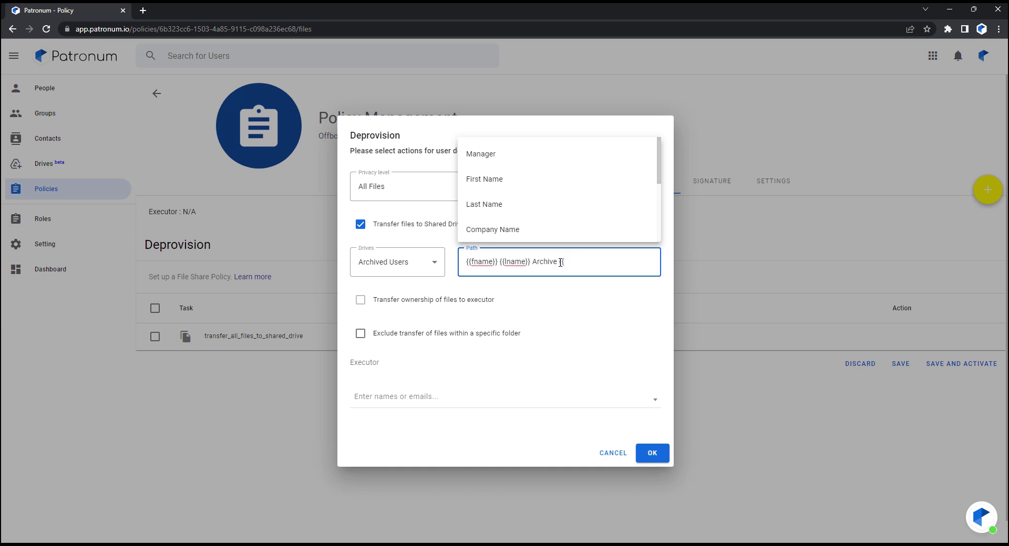
pyautogui.doubleClick(561, 263)
pyautogui.press('BackSpace')
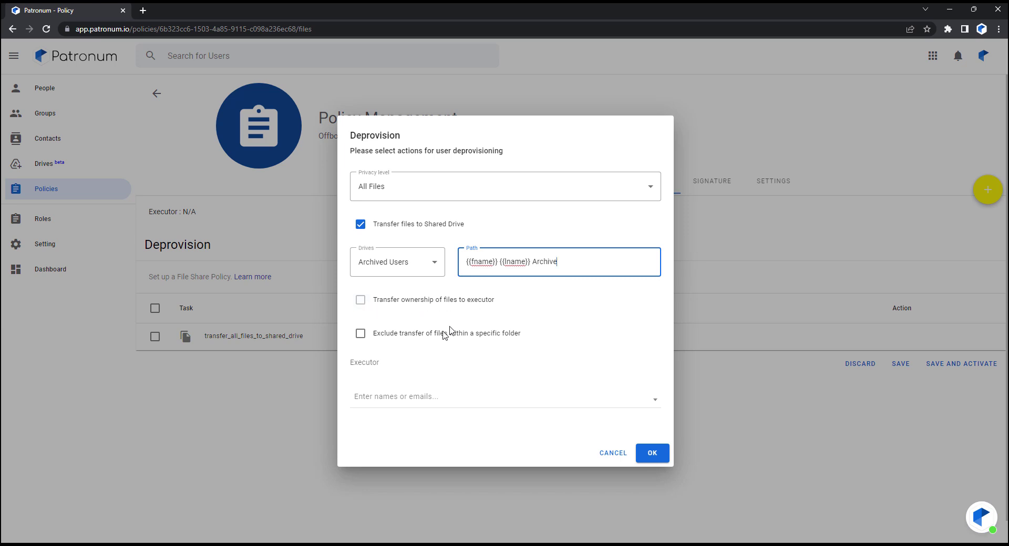
pyautogui.click(609, 458)
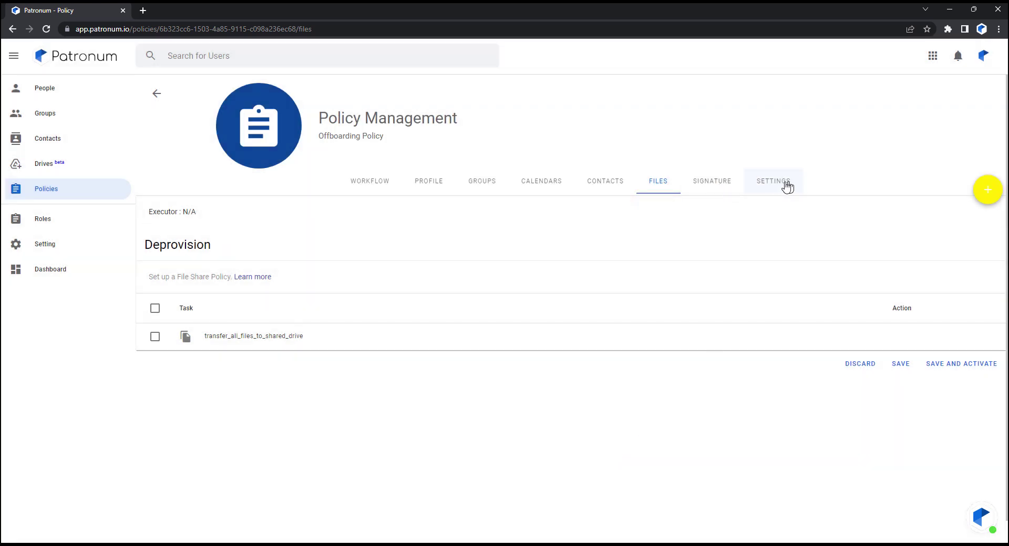
# - Review the offboarding policy's delegate access deprovisioning actions in its settings and leave them without changes
pyautogui.click(778, 185)
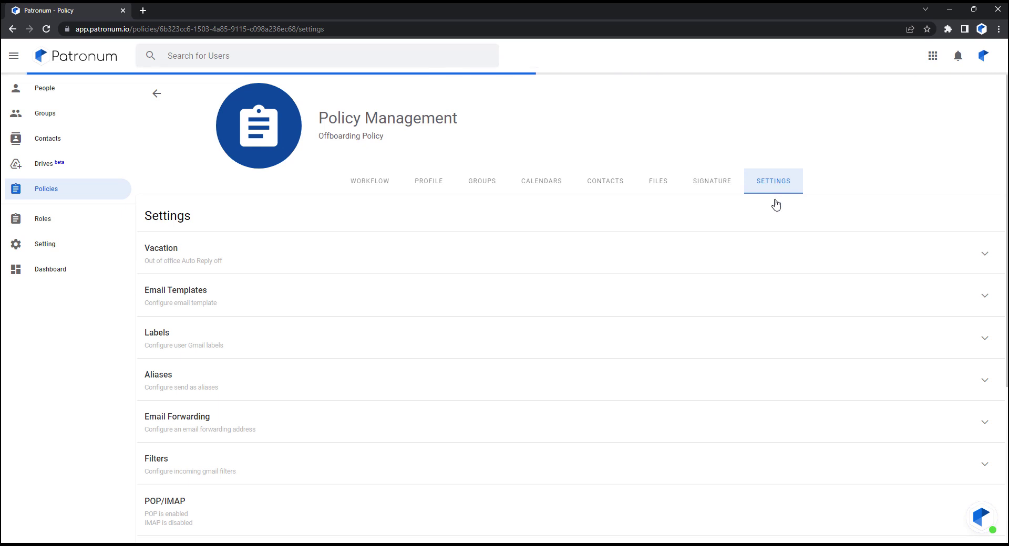
pyautogui.scroll(-4, 776, 204)
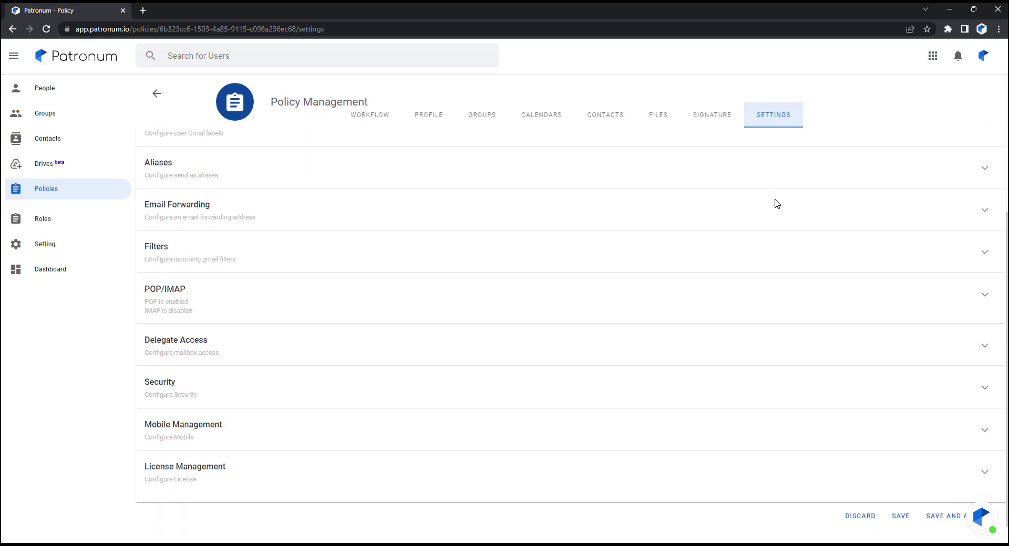
pyautogui.click(984, 345)
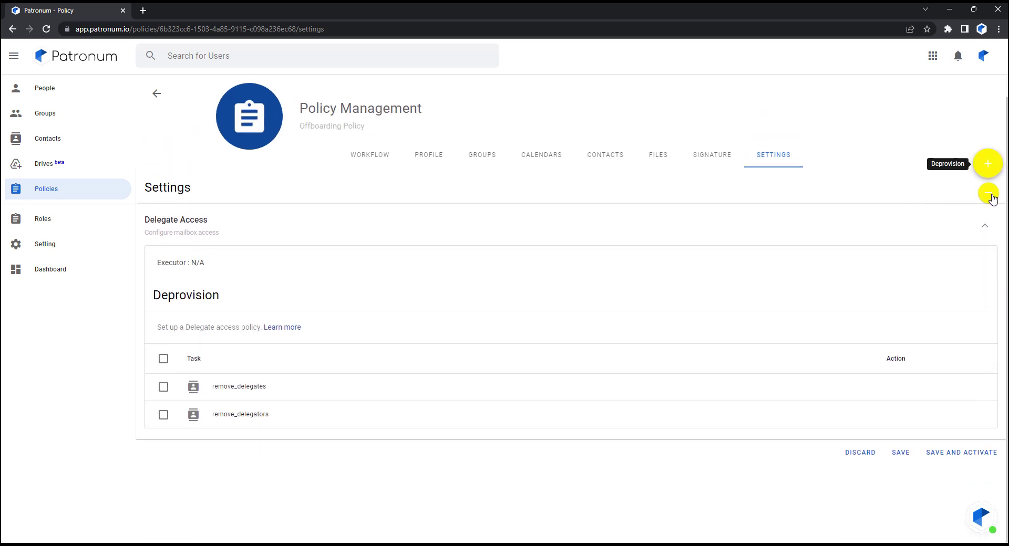
pyautogui.click(990, 165)
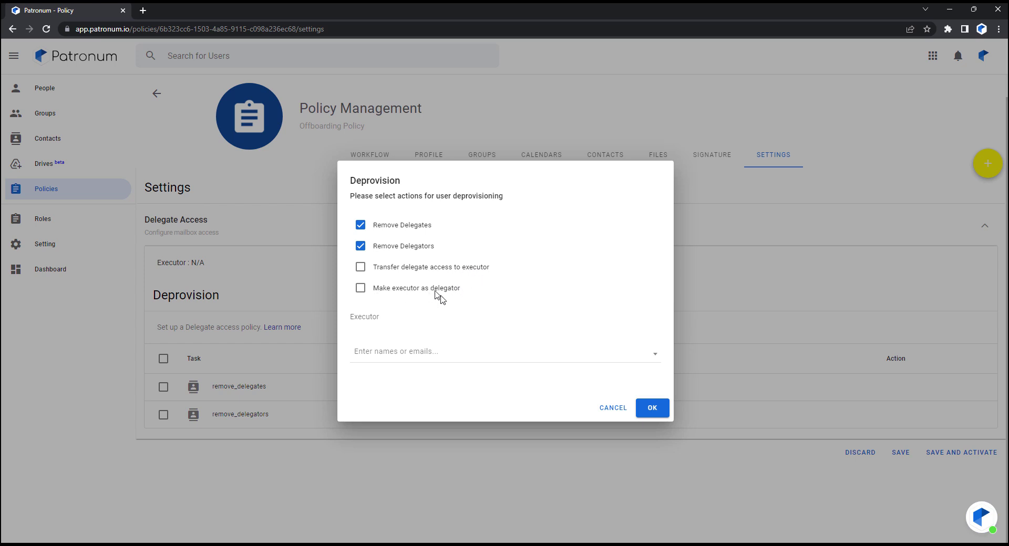
pyautogui.click(609, 411)
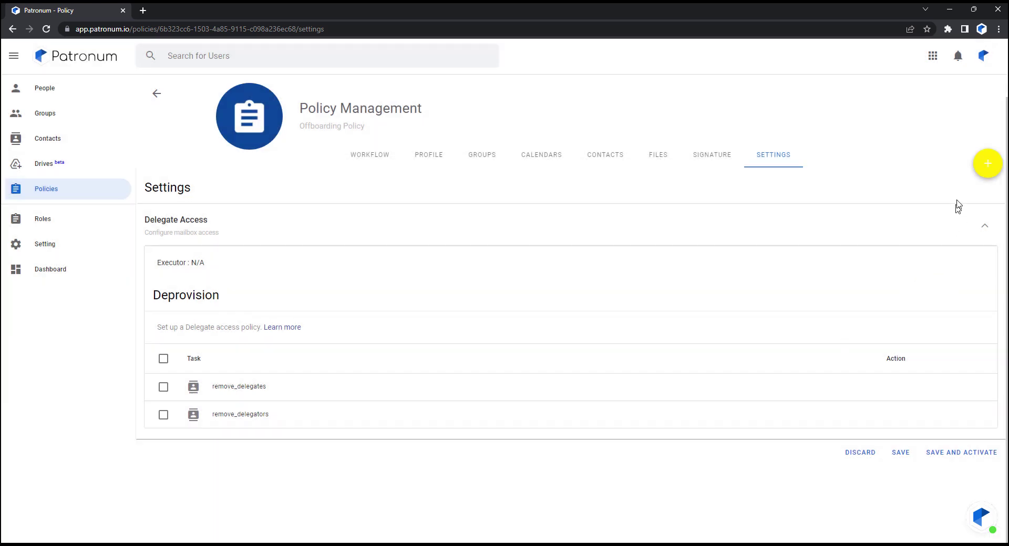
pyautogui.click(984, 226)
# - Examine the offboarding policy's security settings, from backup codes and password change to moving, renaming, assigning, suspending and deleting the user
pyautogui.scroll(-3, 883, 258)
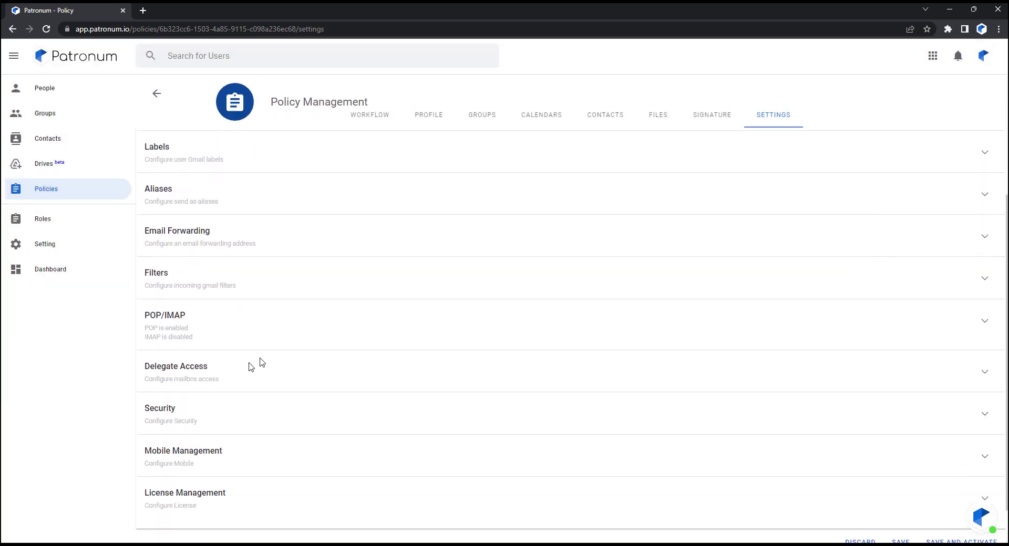
pyautogui.click(983, 416)
pyautogui.scroll(2, 653, 294)
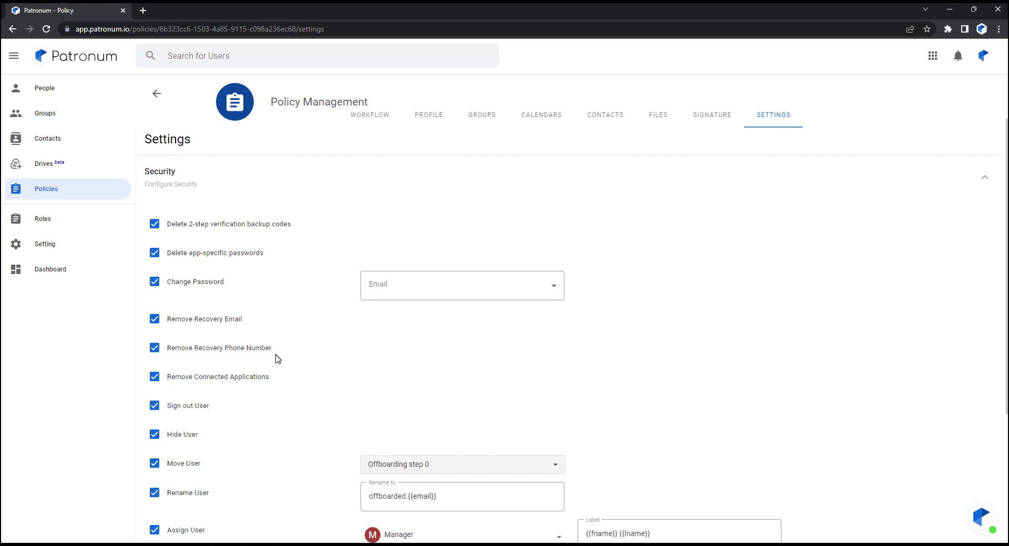
pyautogui.scroll(-1, 223, 376)
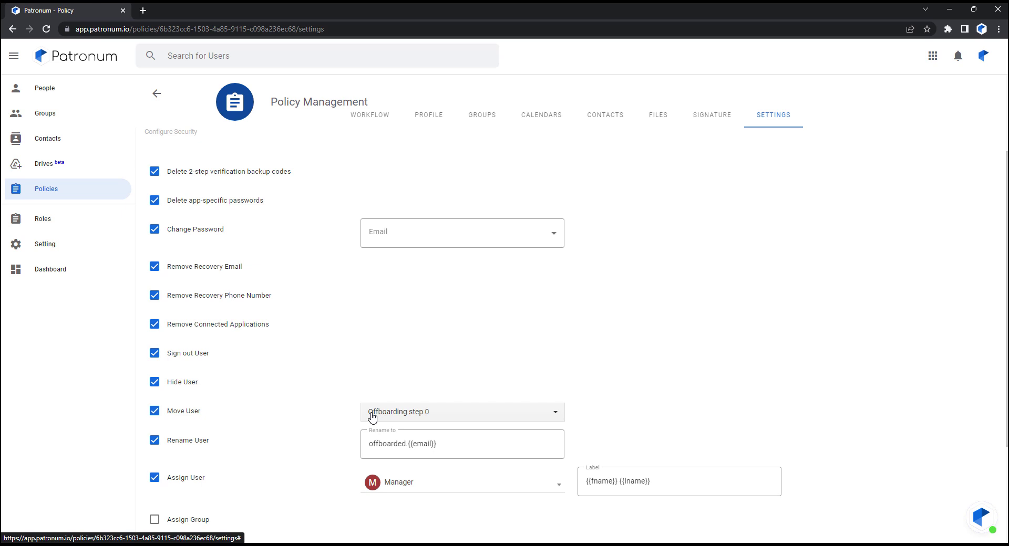
pyautogui.scroll(-1, 232, 426)
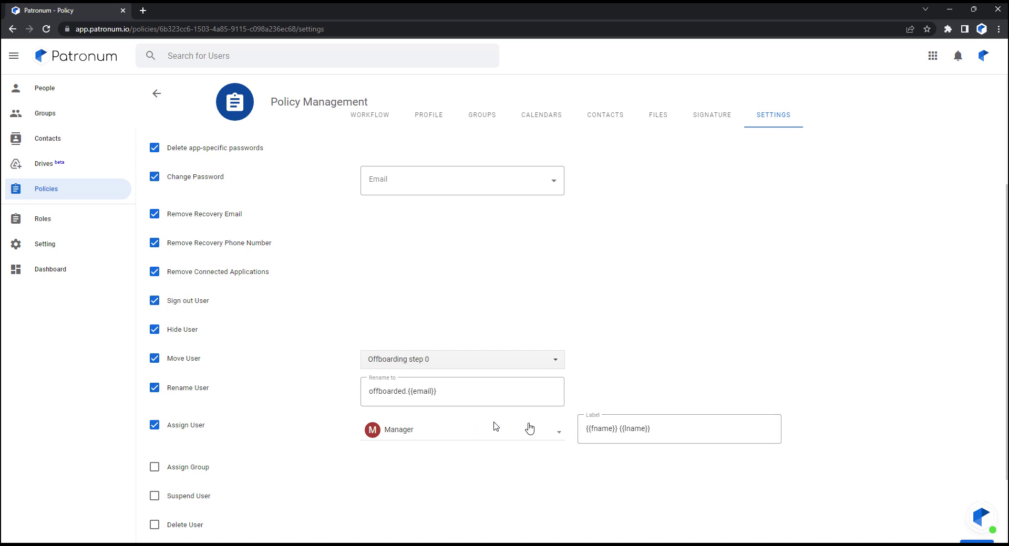
pyautogui.scroll(-2, 292, 432)
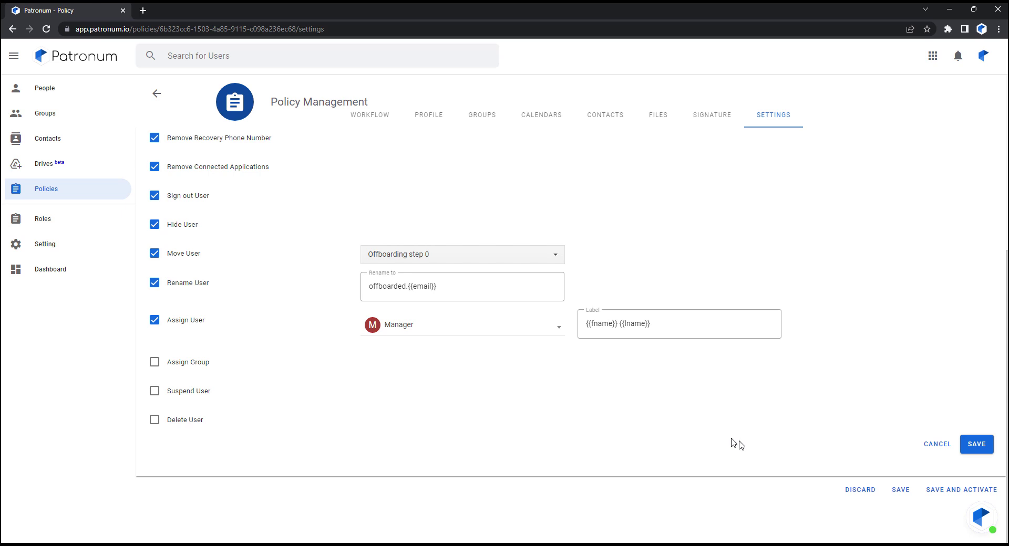
pyautogui.scroll(4, 851, 441)
pyautogui.click(981, 176)
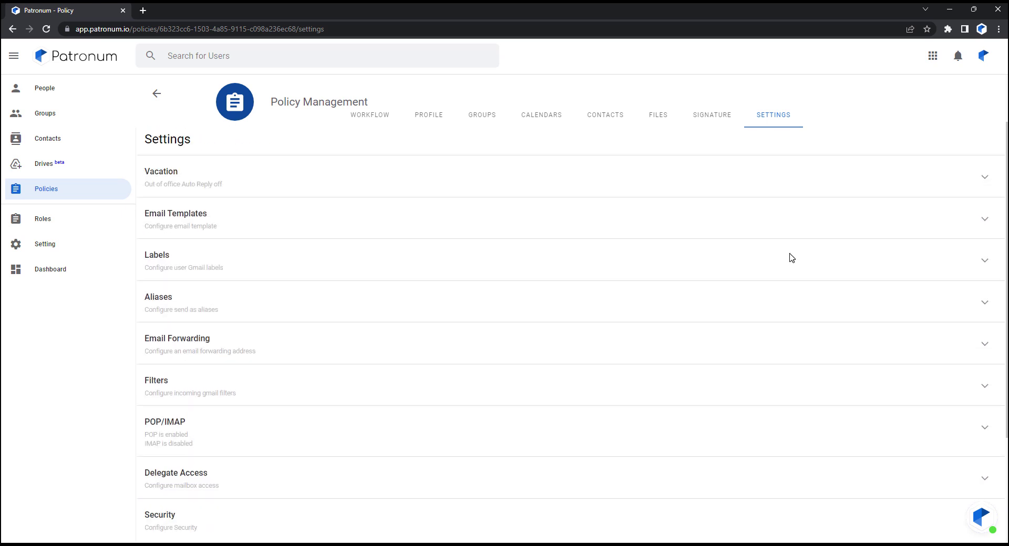
# - Review the mobile management options in the offboarding policy's settings and collapse the section again
pyautogui.scroll(-3, 735, 273)
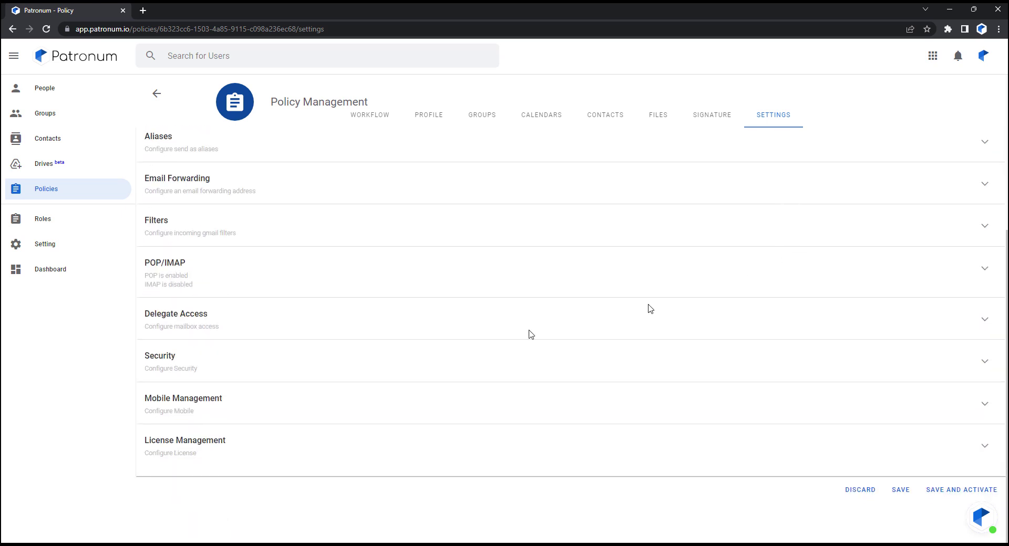
pyautogui.click(984, 404)
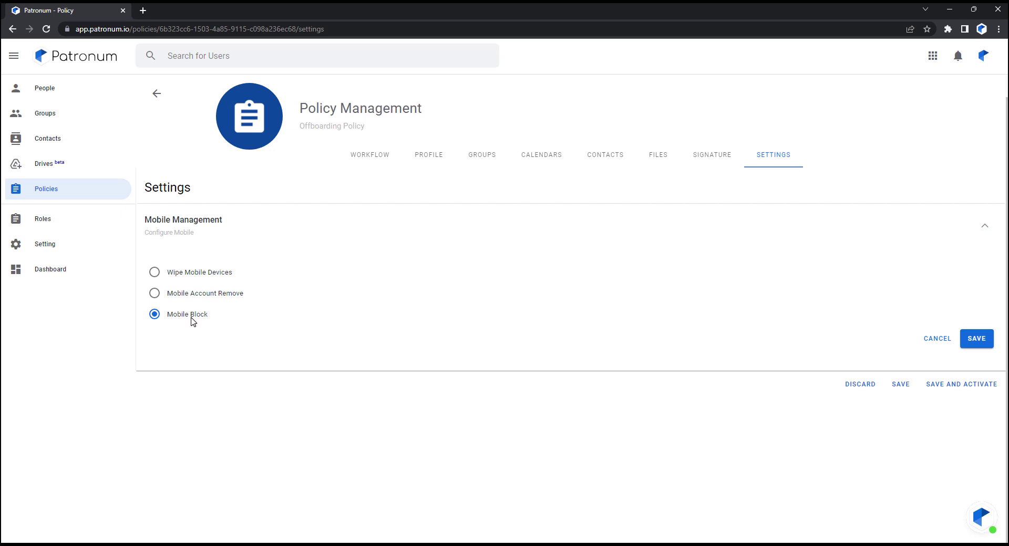
pyautogui.click(986, 229)
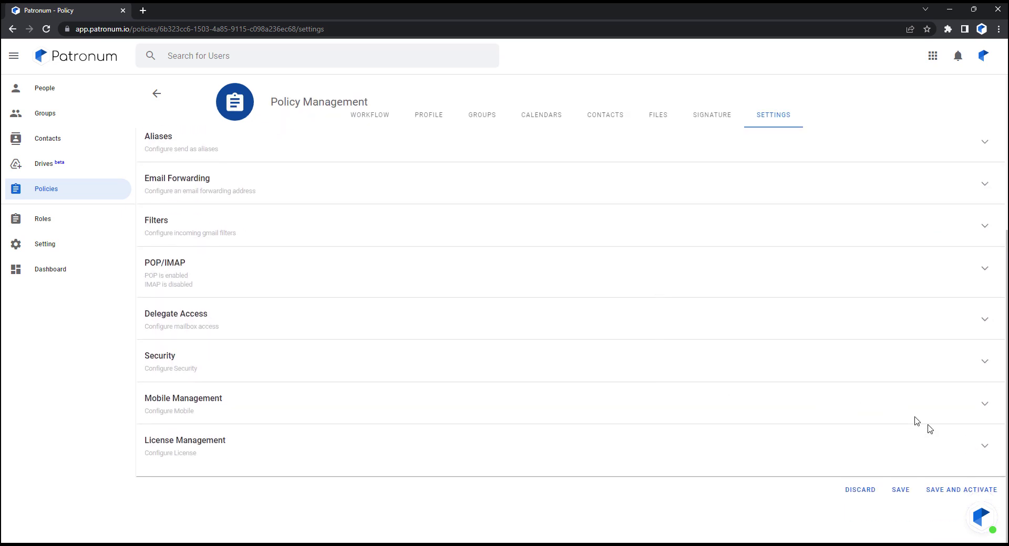
# - Review the offboarding policy's license assignments, collapse the section and return to the list of policies
pyautogui.click(983, 446)
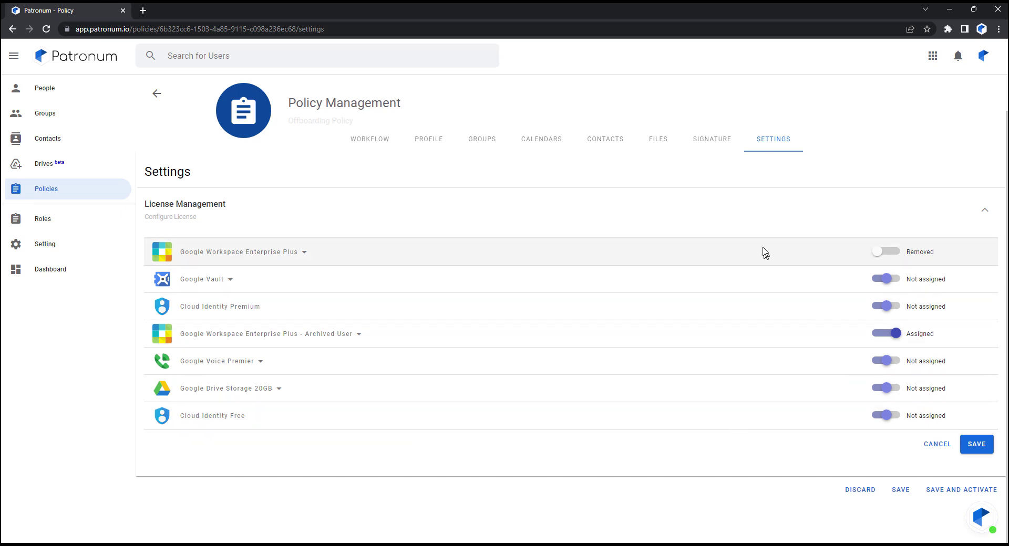
pyautogui.click(985, 215)
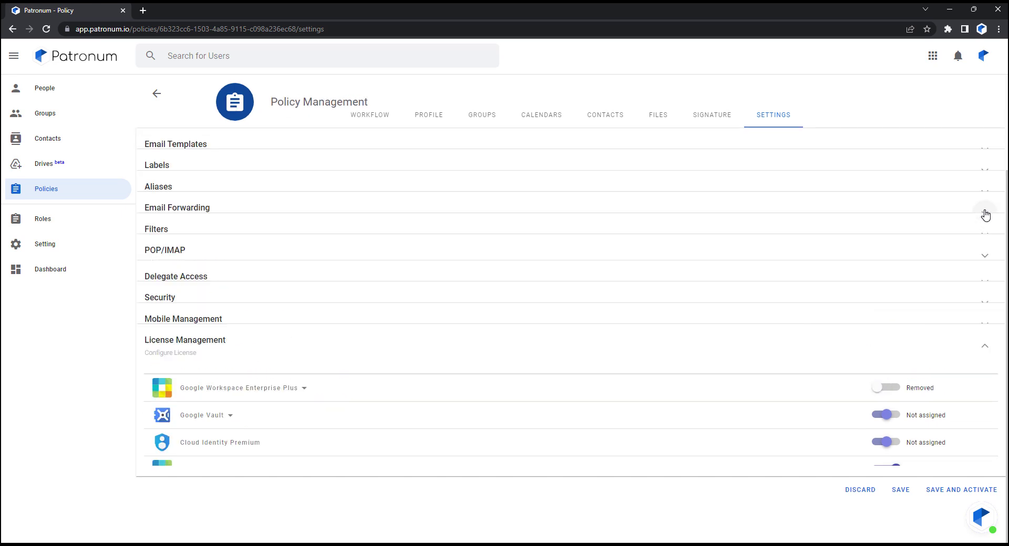
pyautogui.scroll(-2, 888, 271)
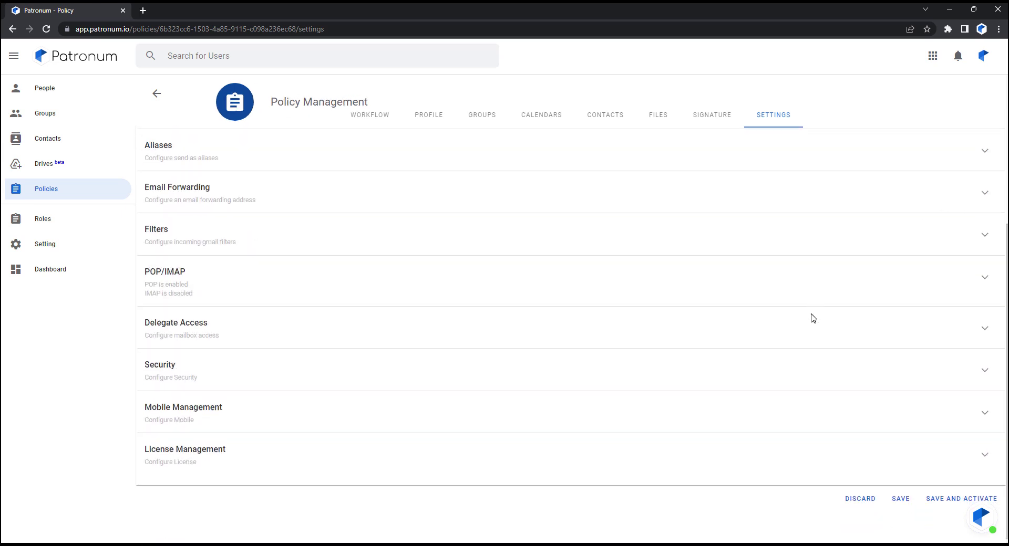
pyautogui.click(156, 95)
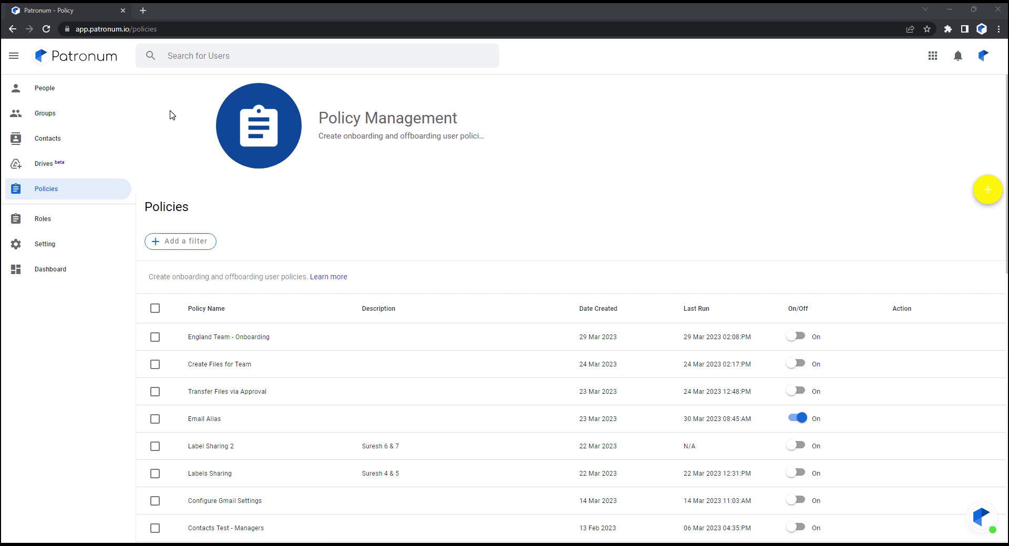
# - Open the organization's shared drives, look through the contents and available actions of the Templates drive, and collapse it
pyautogui.click(43, 167)
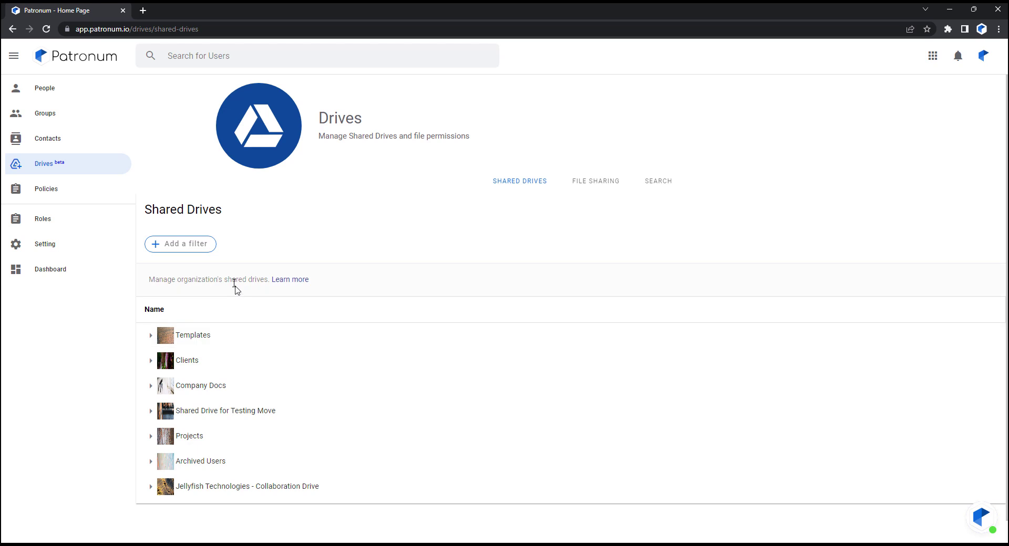
pyautogui.click(151, 337)
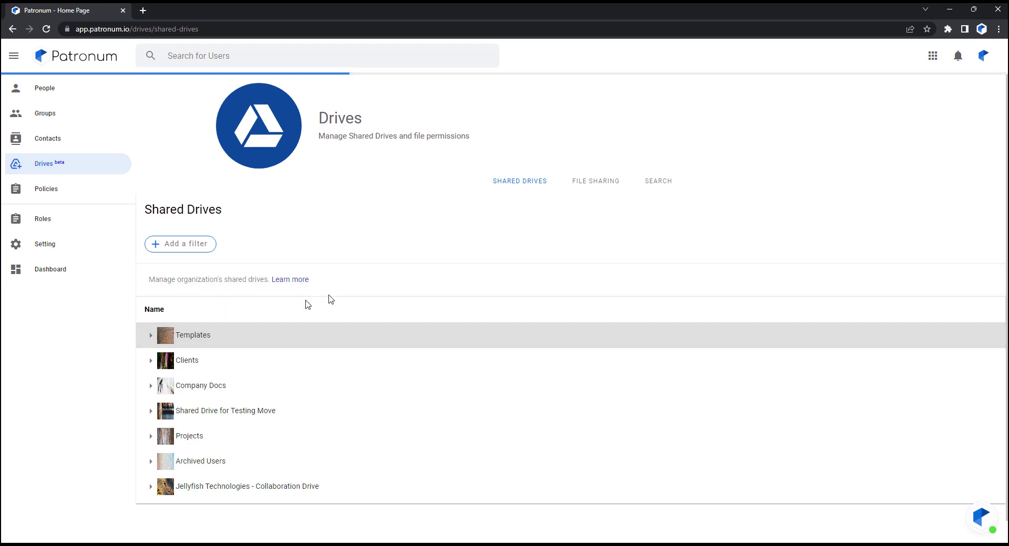
pyautogui.scroll(-1, 322, 416)
pyautogui.scroll(1, 333, 418)
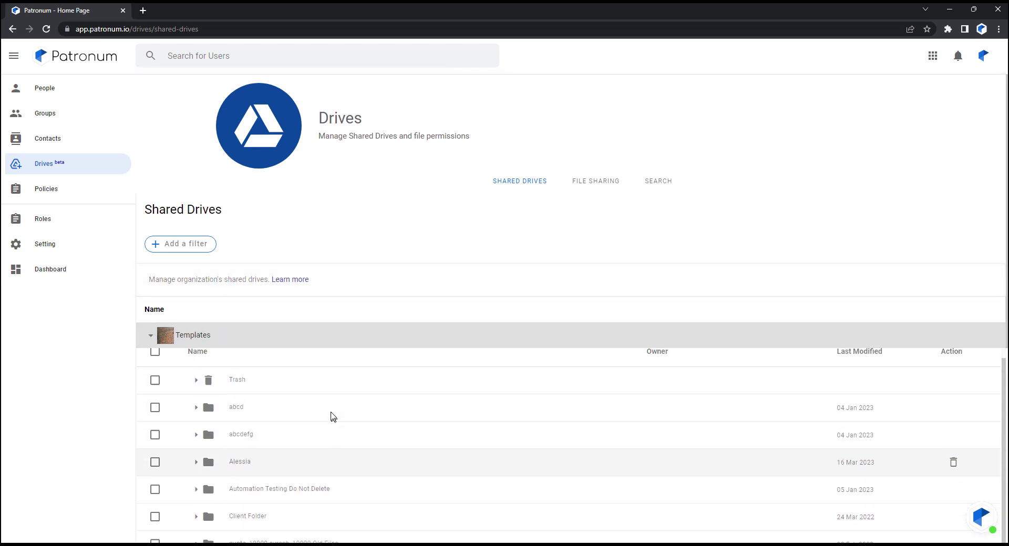
pyautogui.rightClick(192, 339)
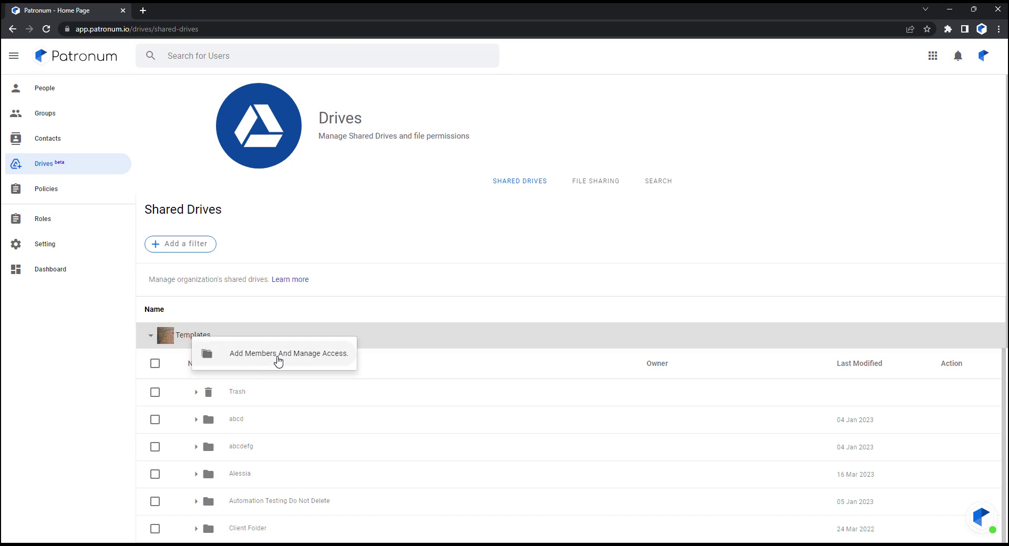
pyautogui.click(150, 336)
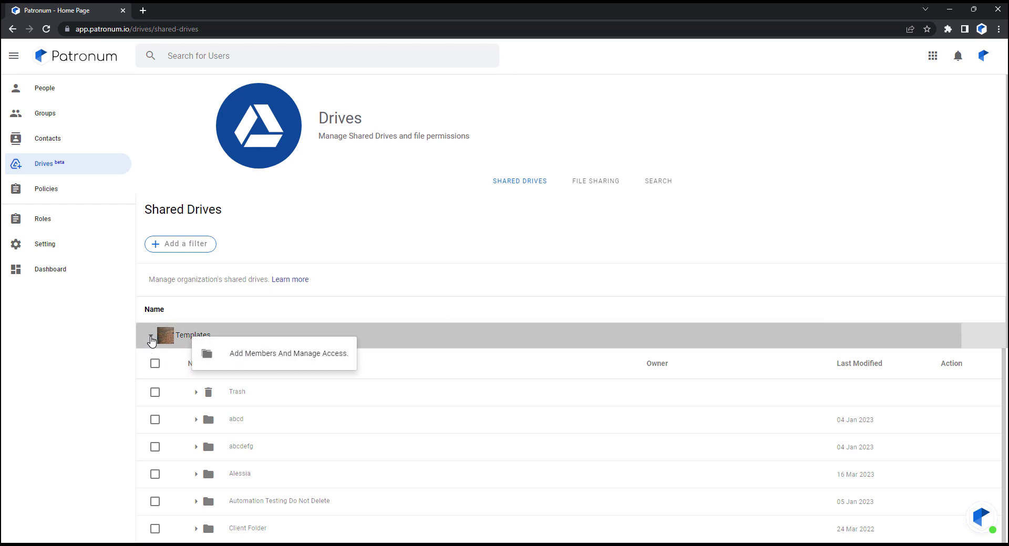
# - Filter the shared drives by drive type External
pyautogui.click(180, 249)
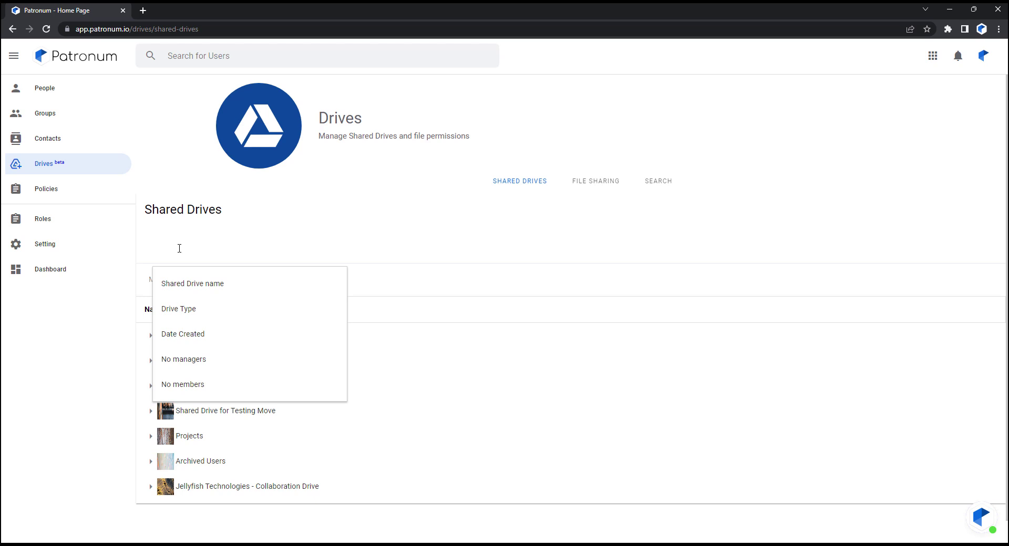
pyautogui.click(185, 311)
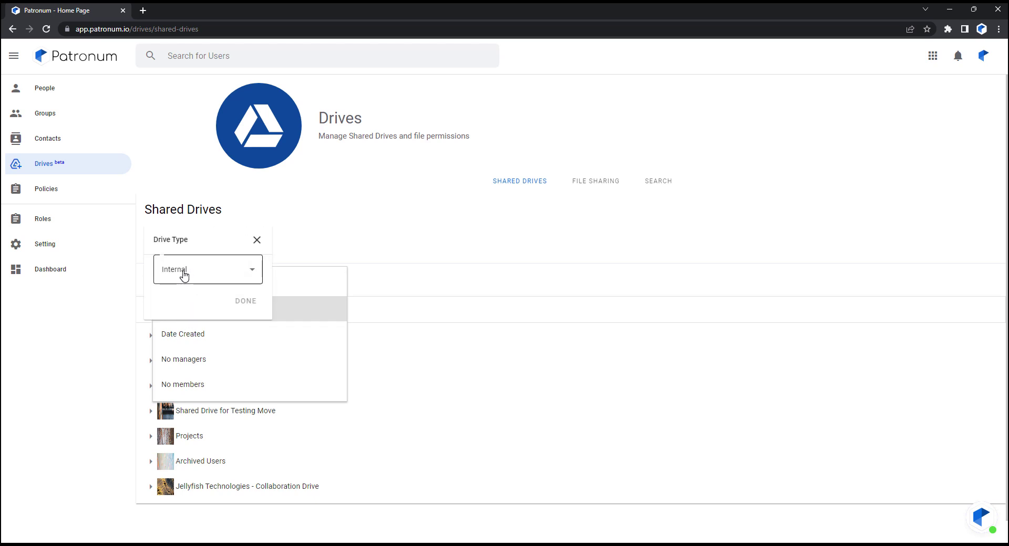
pyautogui.click(183, 275)
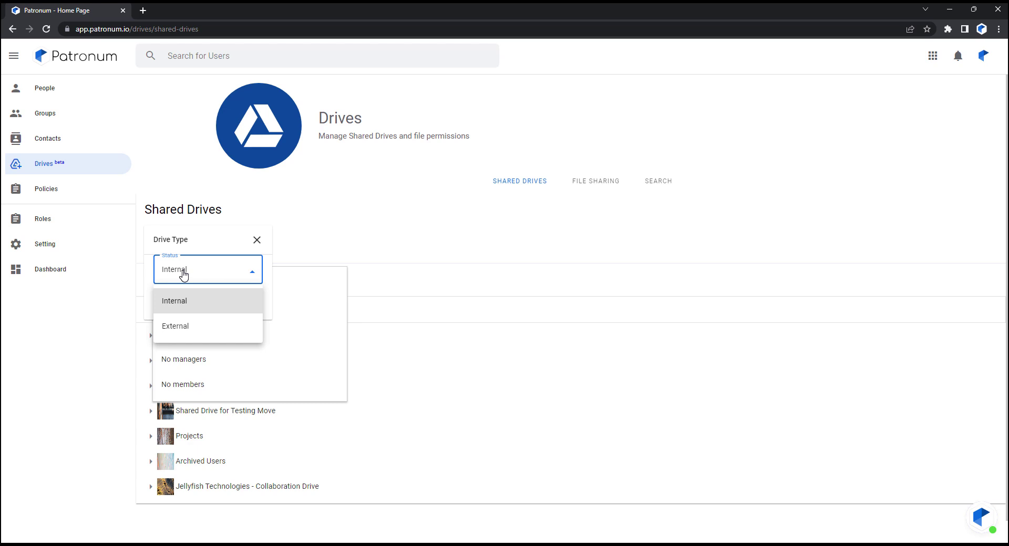
pyautogui.click(177, 330)
pyautogui.click(245, 301)
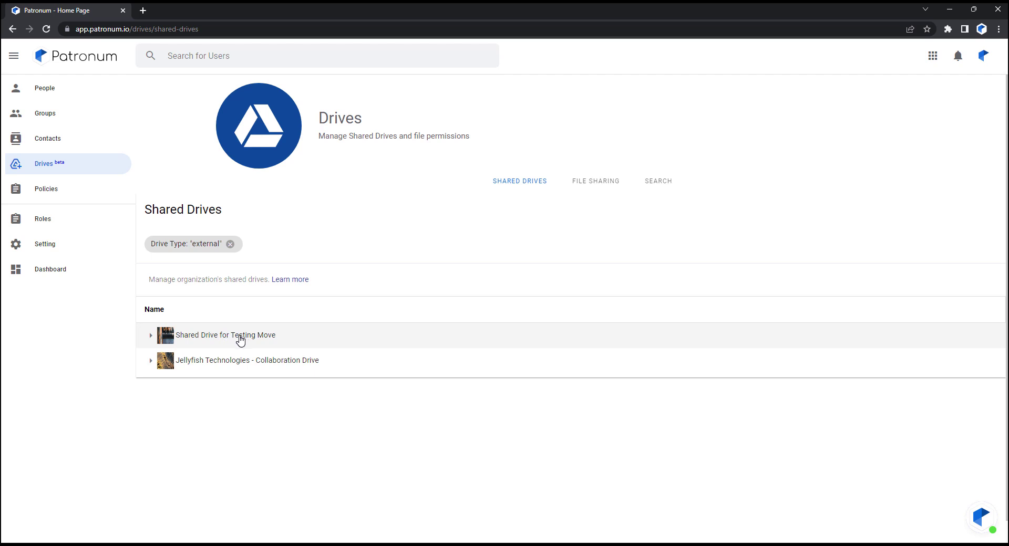
# - View who has access to the Jellyfish Technologies - Collaboration Drive and close the access dialog without changes
pyautogui.rightClick(221, 365)
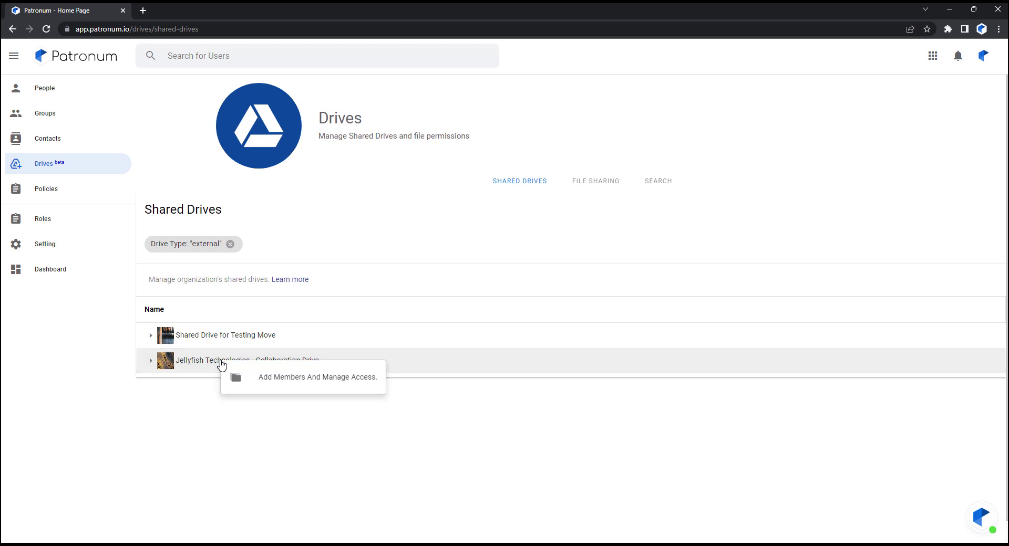
pyautogui.click(297, 387)
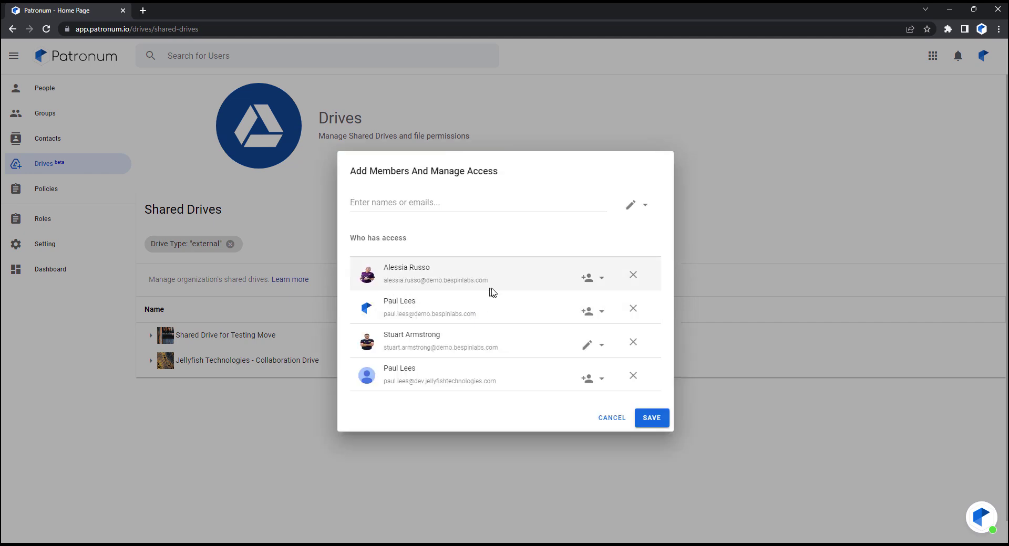
pyautogui.click(608, 421)
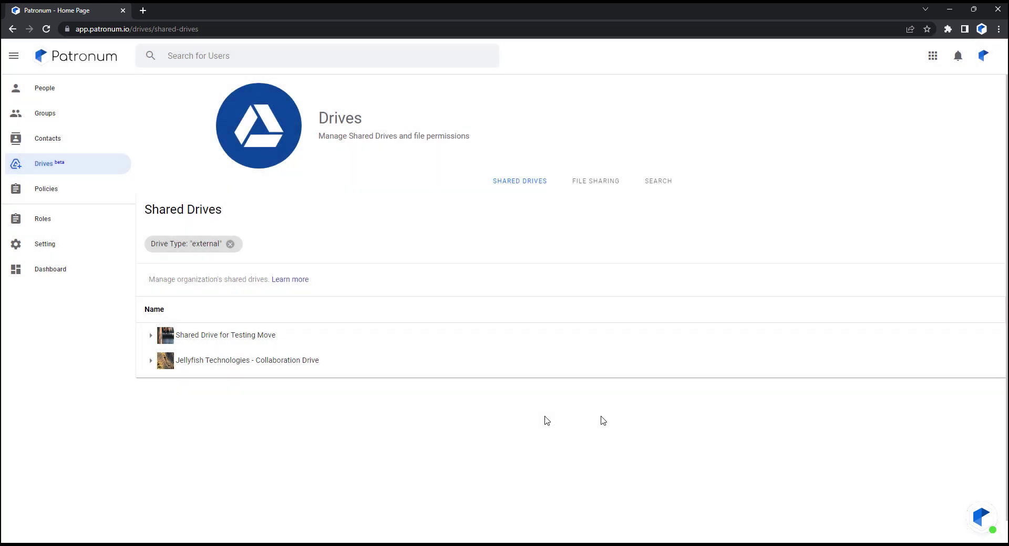
# - Expand the Jellyfish Technologies - Collaboration Drive to look through its folders and files, and collapse it again
pyautogui.click(150, 362)
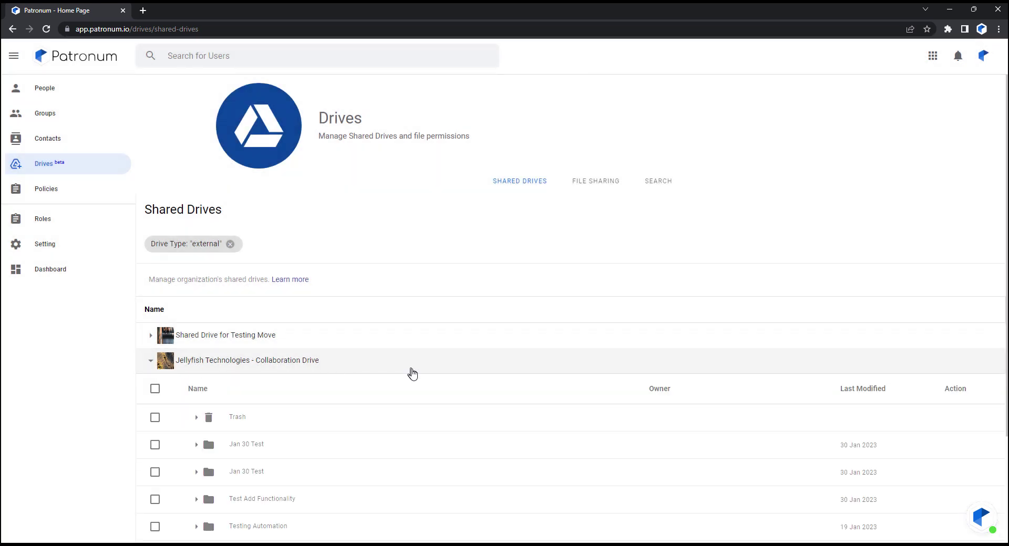
pyautogui.scroll(-2, 411, 378)
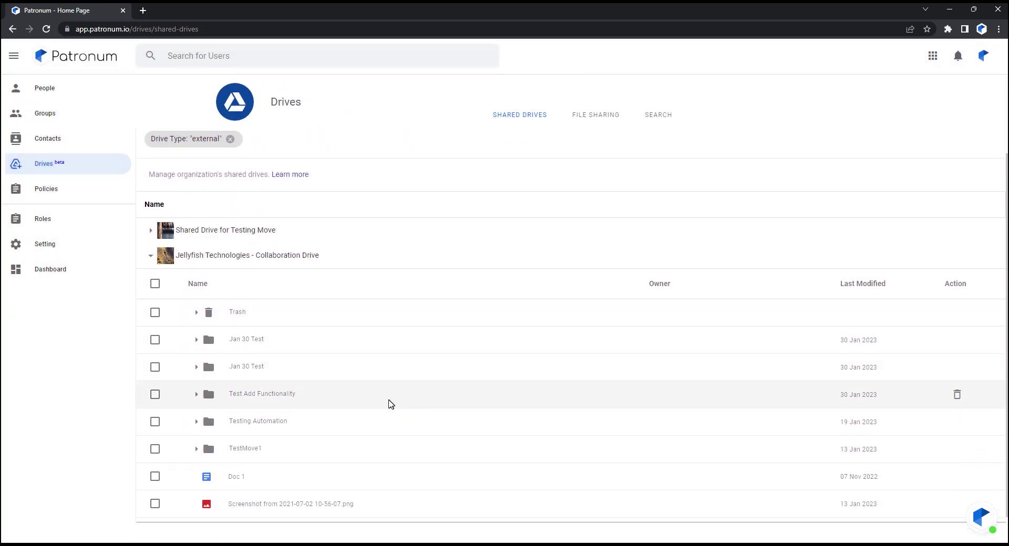
pyautogui.scroll(1, 389, 405)
pyautogui.click(151, 313)
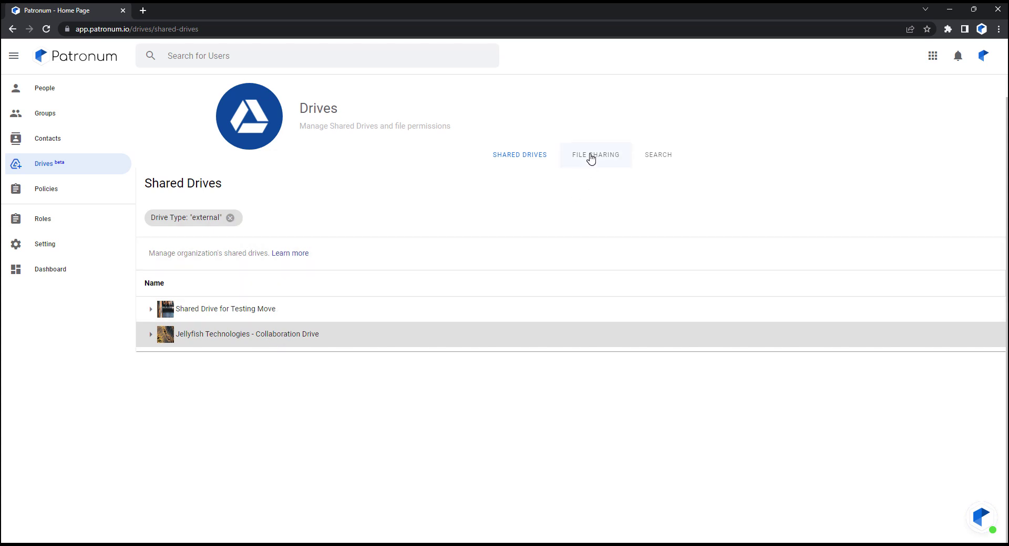
# - Open the file sharing overview for the organization's drives and filter it to External shares
pyautogui.click(591, 156)
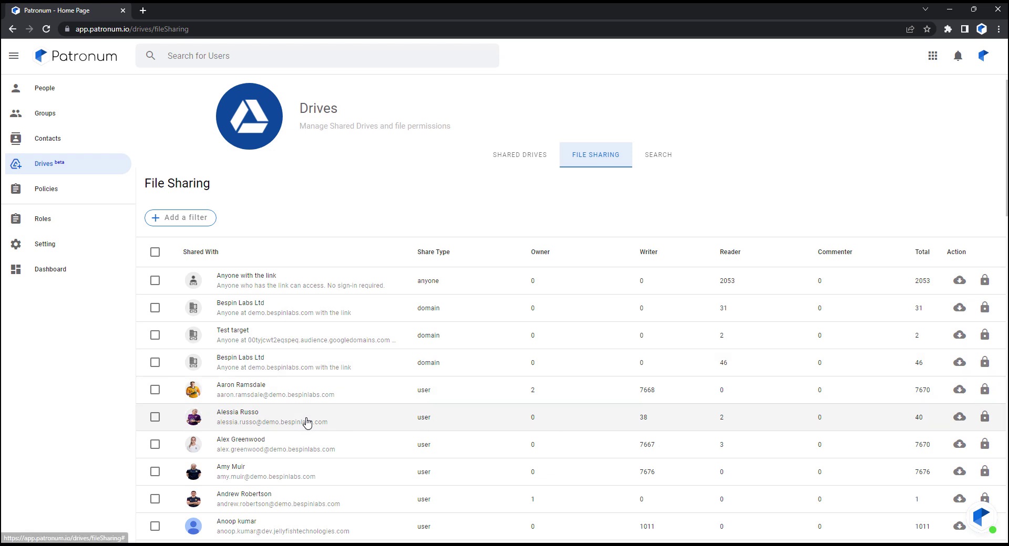
pyautogui.click(183, 218)
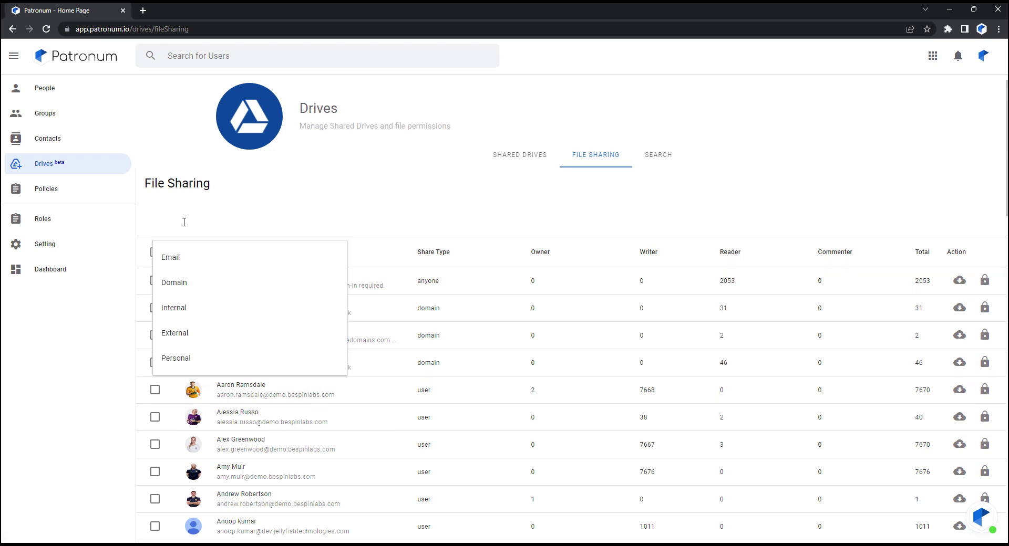
pyautogui.click(176, 340)
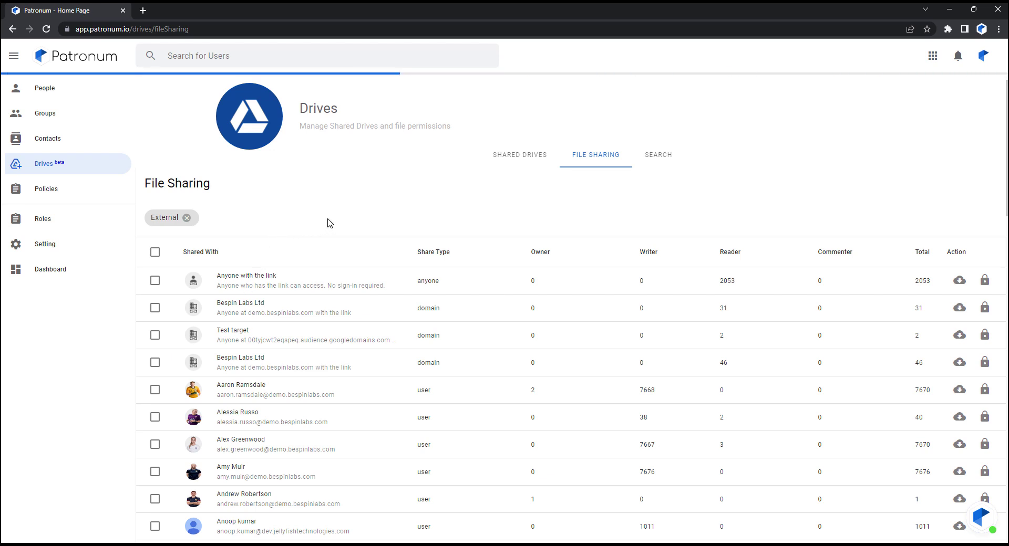
# - Review the files shared with the first external patracorp.net user and the unshare confirmation for that user, cancelling both without changes
pyautogui.scroll(-2, 331, 226)
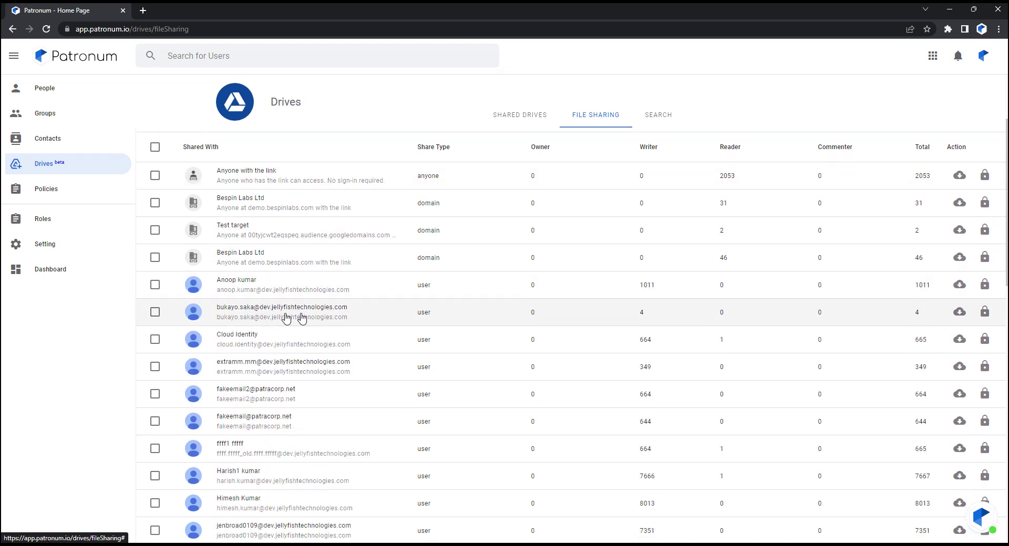
pyautogui.scroll(-1, 361, 320)
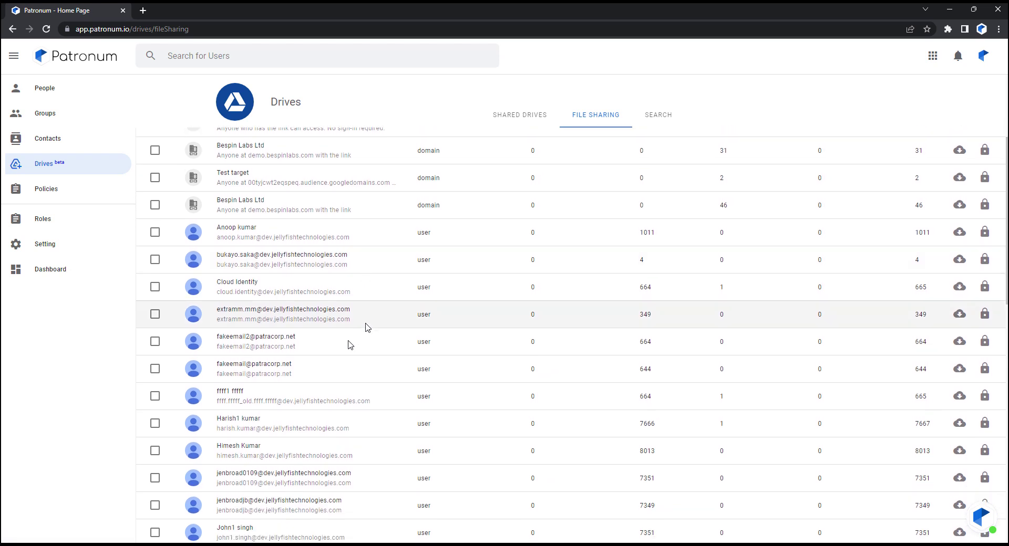
pyautogui.click(257, 344)
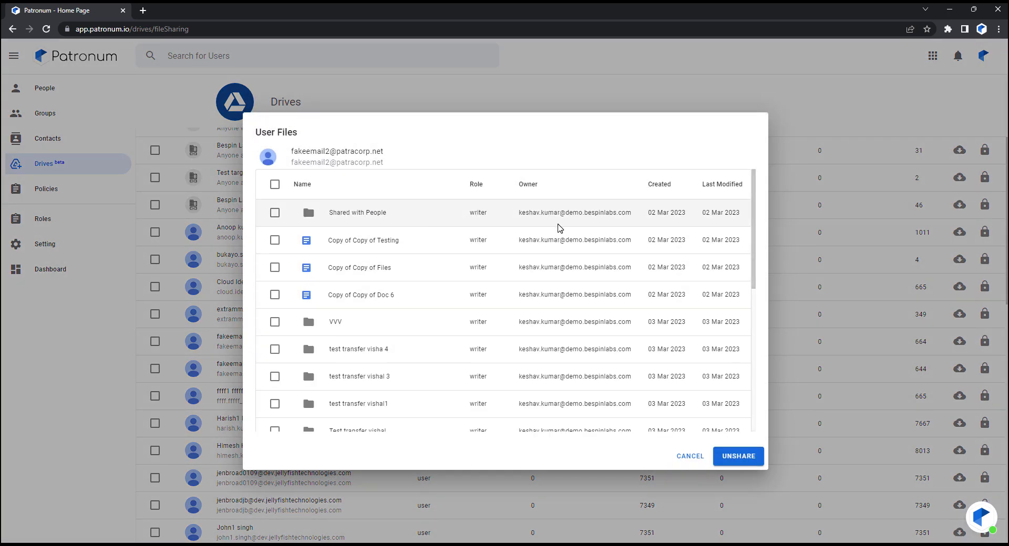
pyautogui.scroll(-1, 359, 331)
pyautogui.scroll(-5, 359, 331)
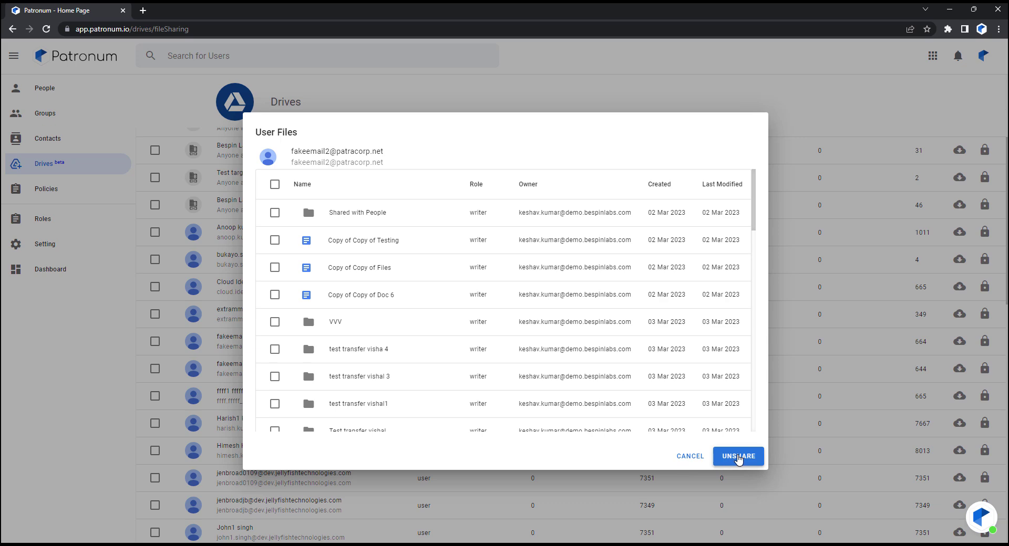
pyautogui.click(686, 458)
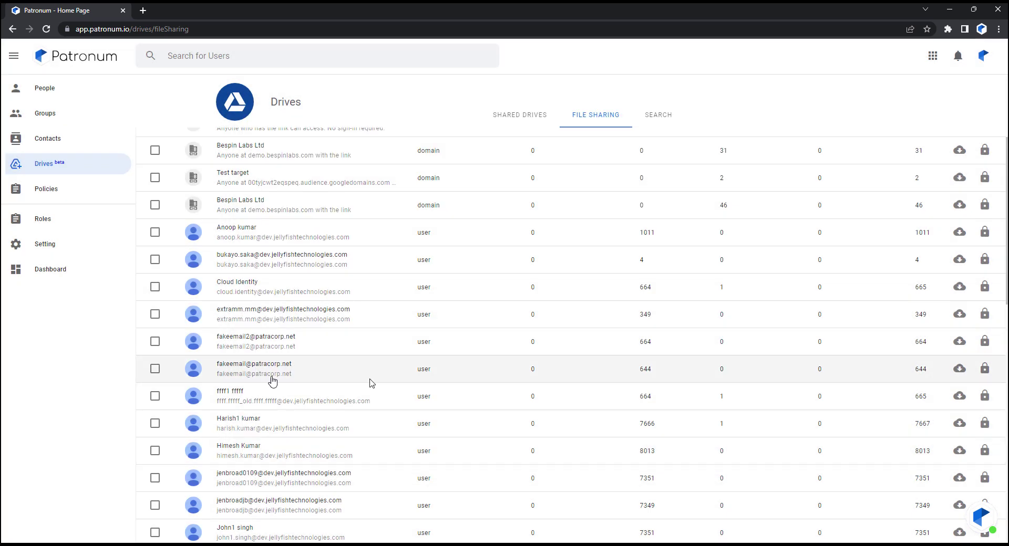
pyautogui.click(985, 343)
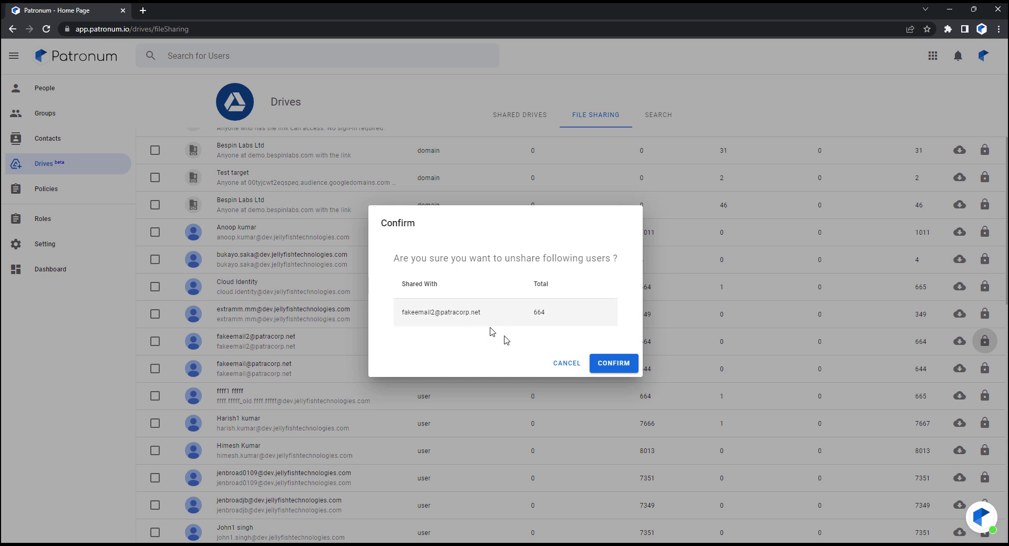
pyautogui.click(564, 364)
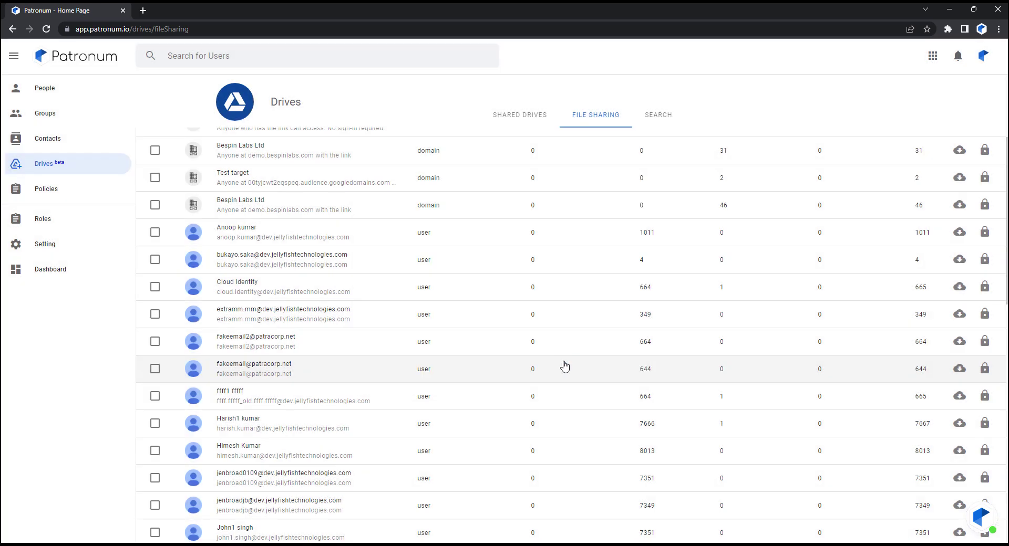
# - Look through the available filters in the drive file search and filter files by a name starting with the person's first name
pyautogui.scroll(4, 568, 344)
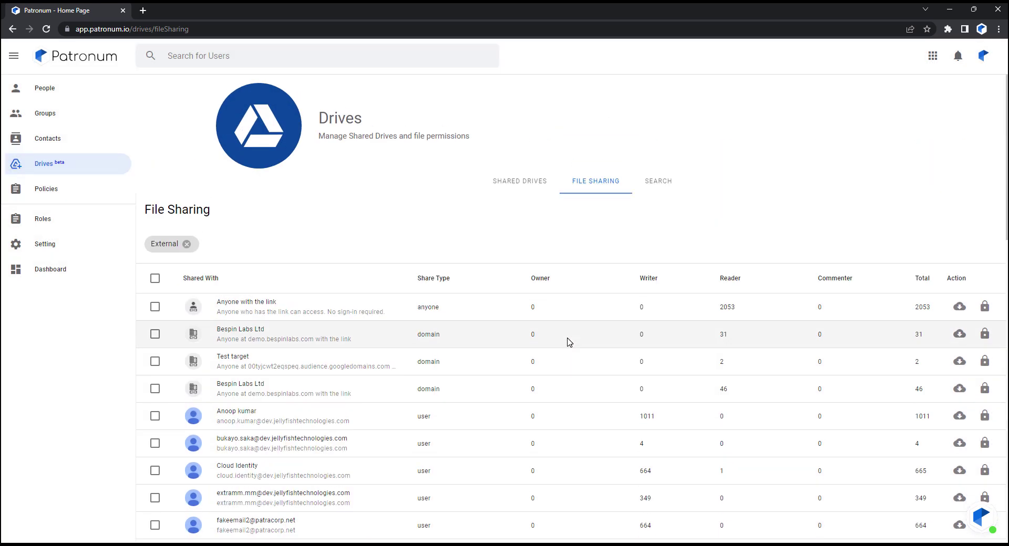
pyautogui.click(660, 187)
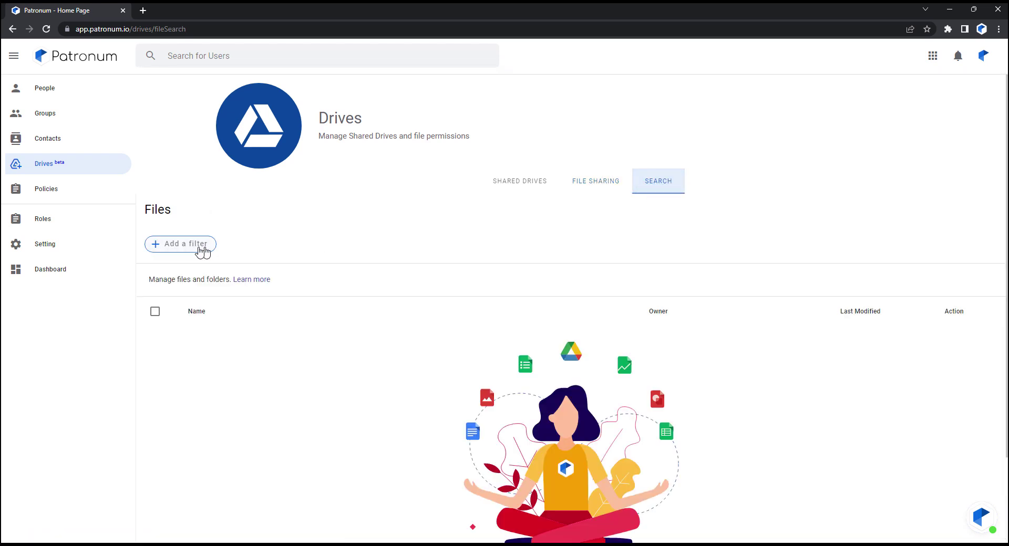
pyautogui.click(182, 246)
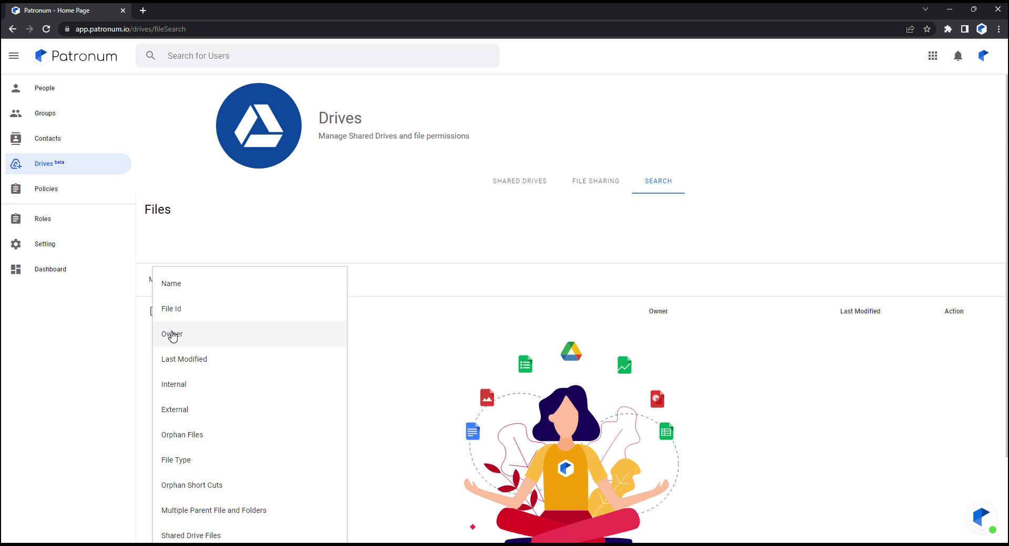
pyautogui.scroll(-2, 234, 392)
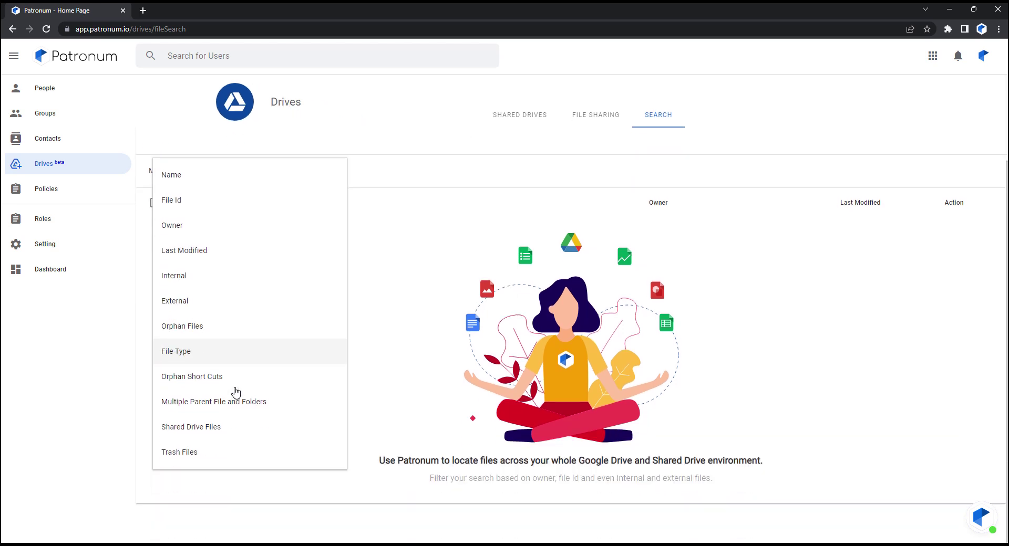
pyautogui.scroll(2, 236, 392)
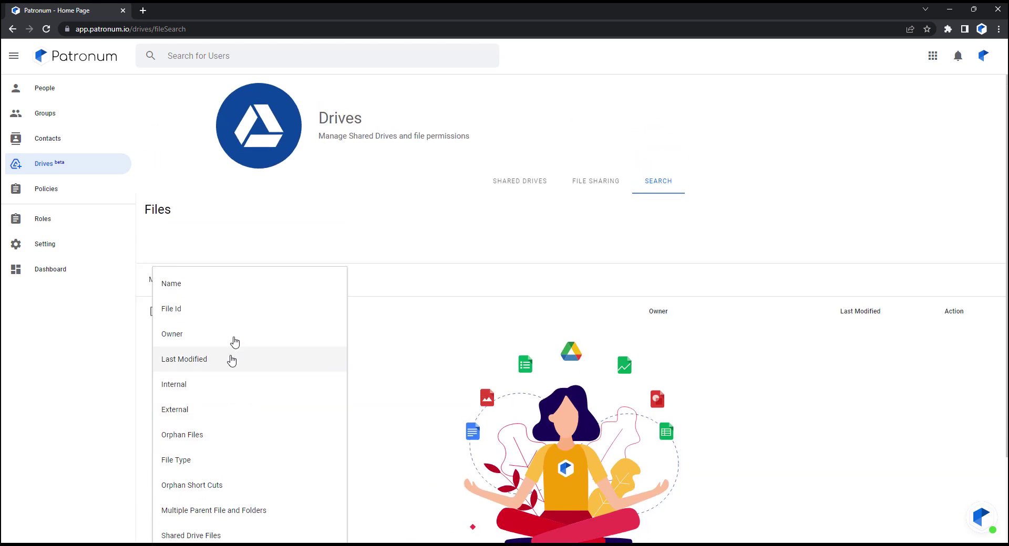
pyautogui.click(184, 290)
pyautogui.click(196, 288)
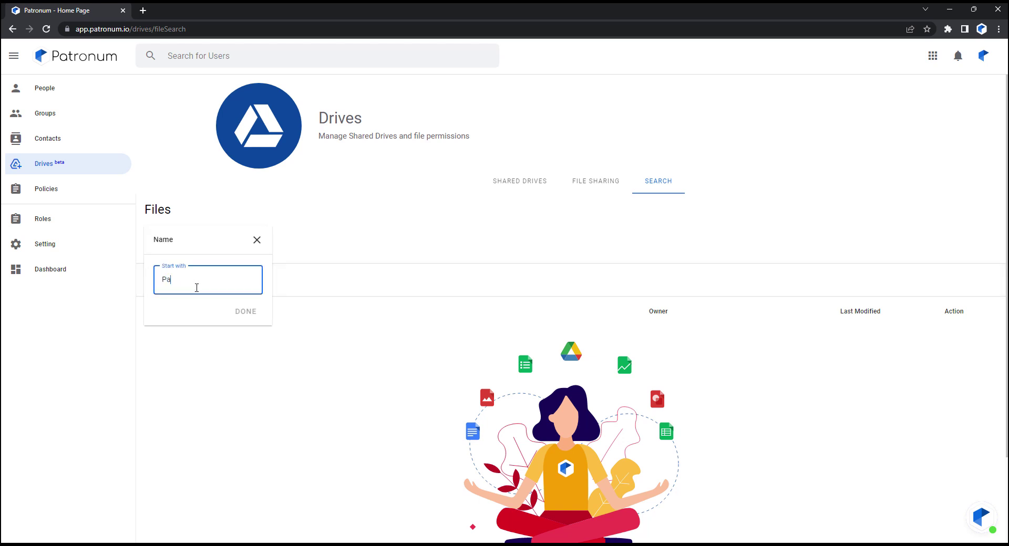
pyautogui.click(245, 311)
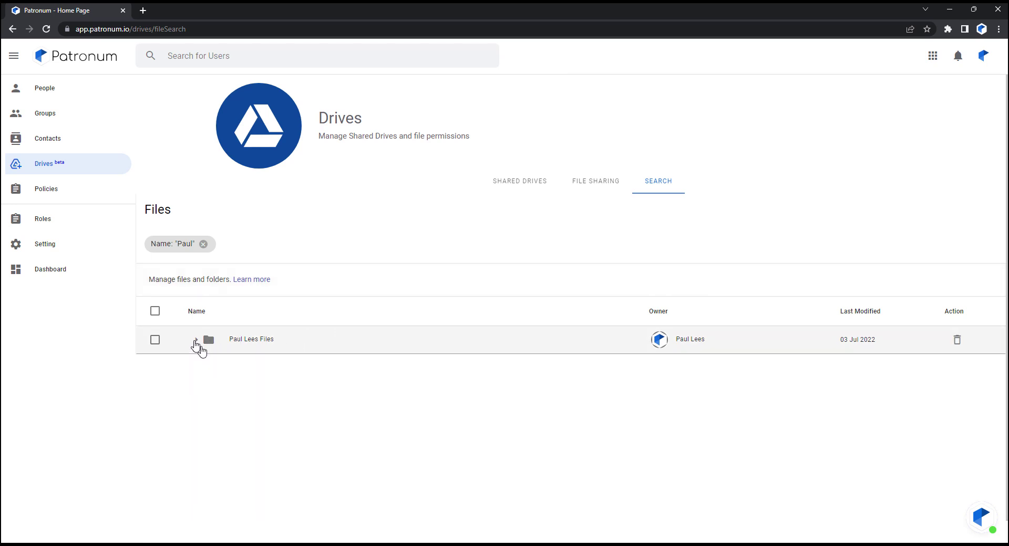
# - Expand the found folder, view the available actions for its first spreadsheet, collapse the folder, and remove the name filter
pyautogui.click(195, 342)
pyautogui.rightClick(266, 367)
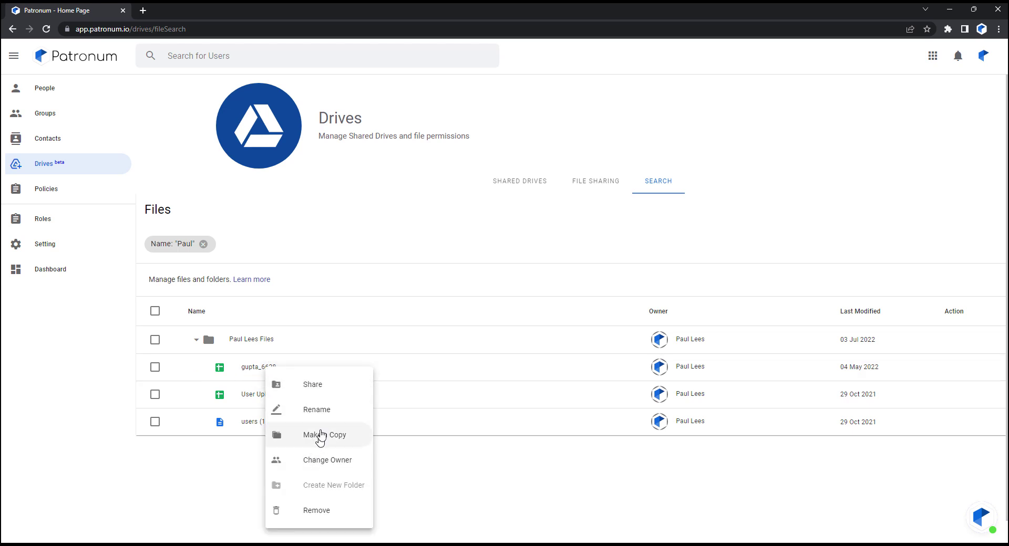
pyautogui.click(195, 345)
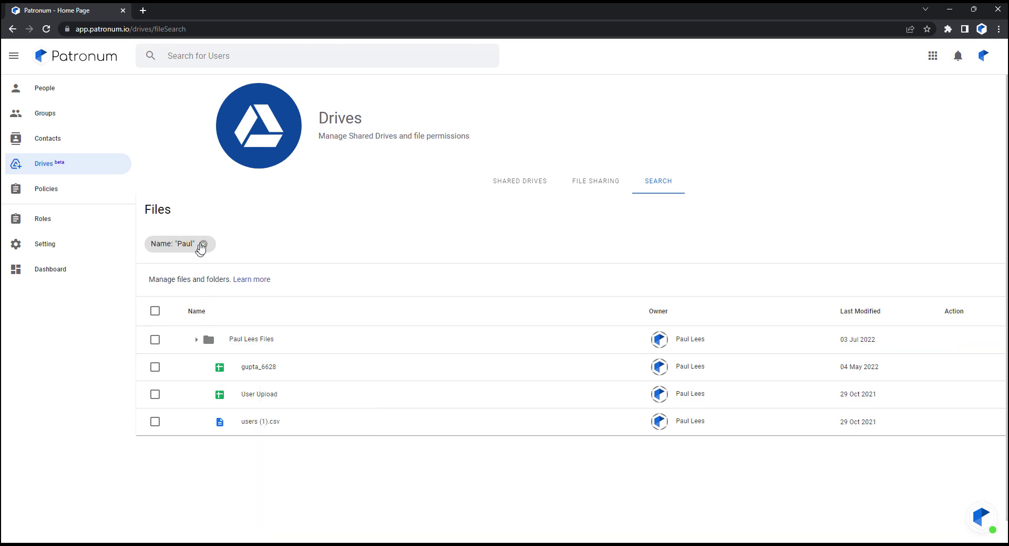
pyautogui.click(203, 244)
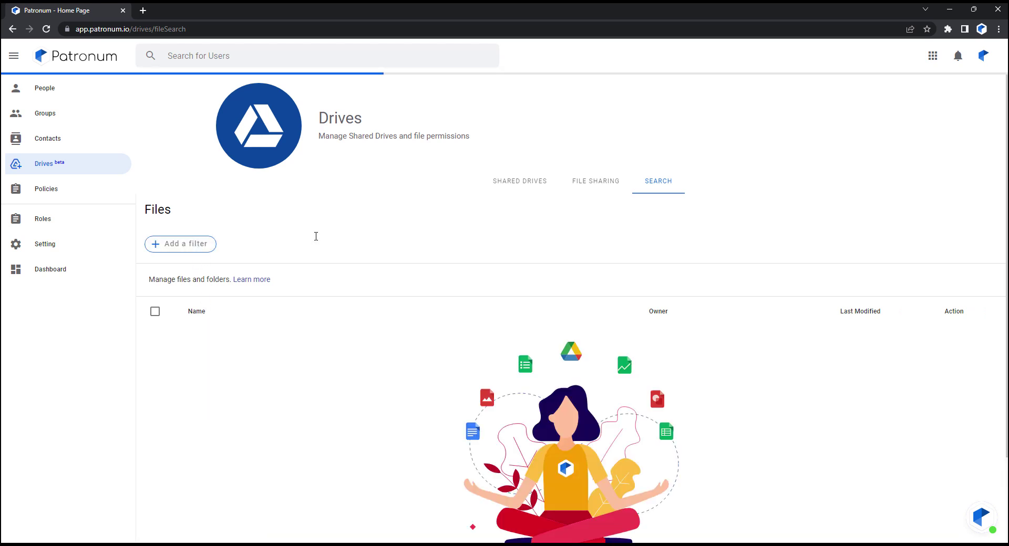